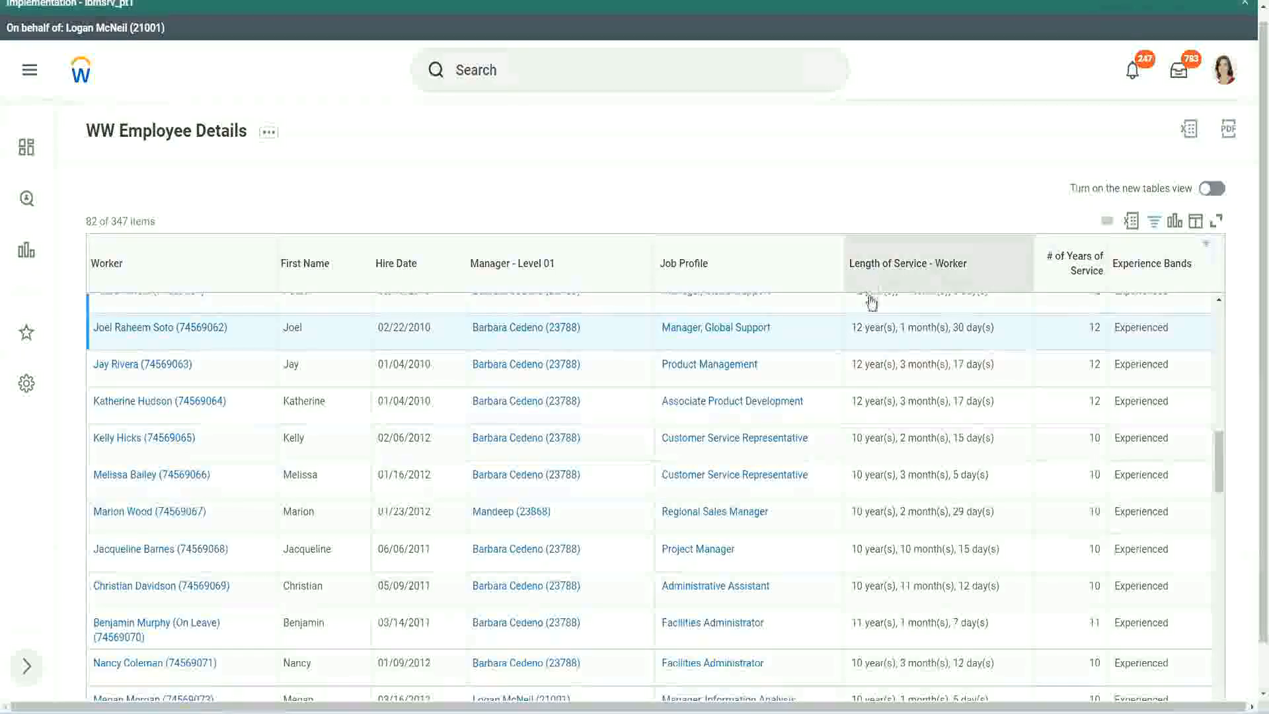
Step: Compare Length of Service with # of Years of Service for the highlighted Manager, Global Support row and the Administrative Assistant row
drag(859, 331, 851, 328)
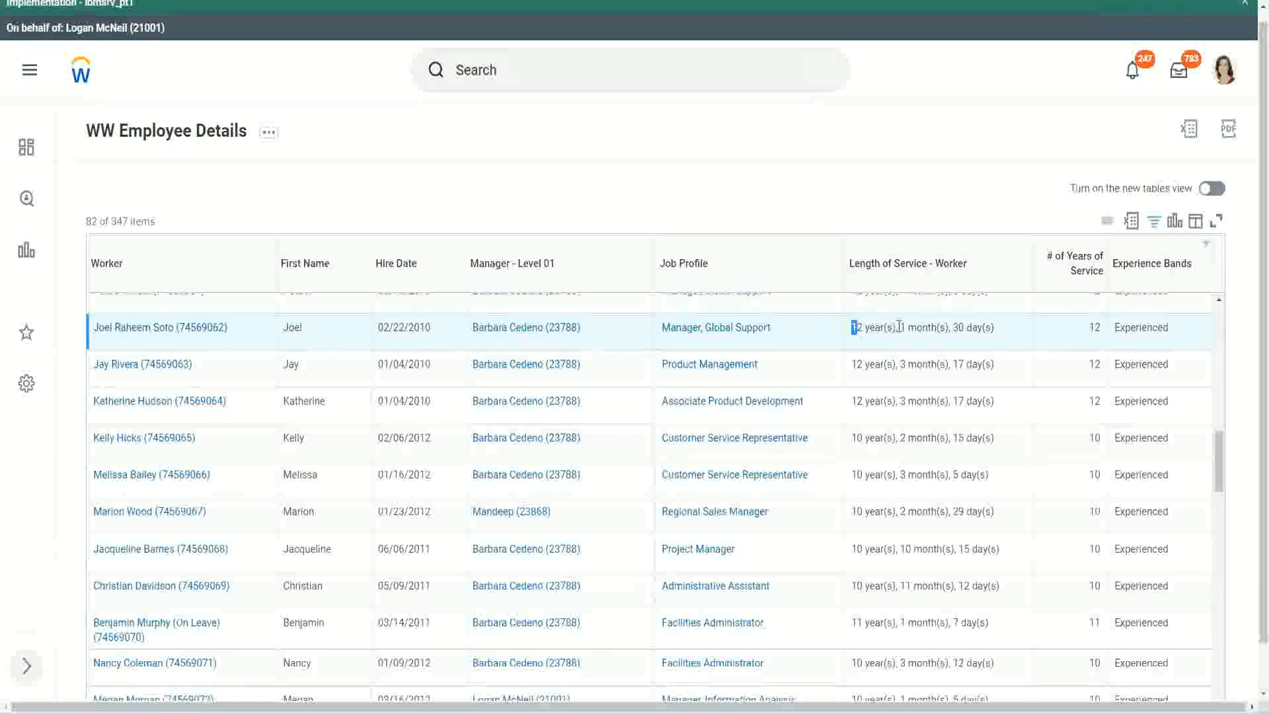
click(892, 328)
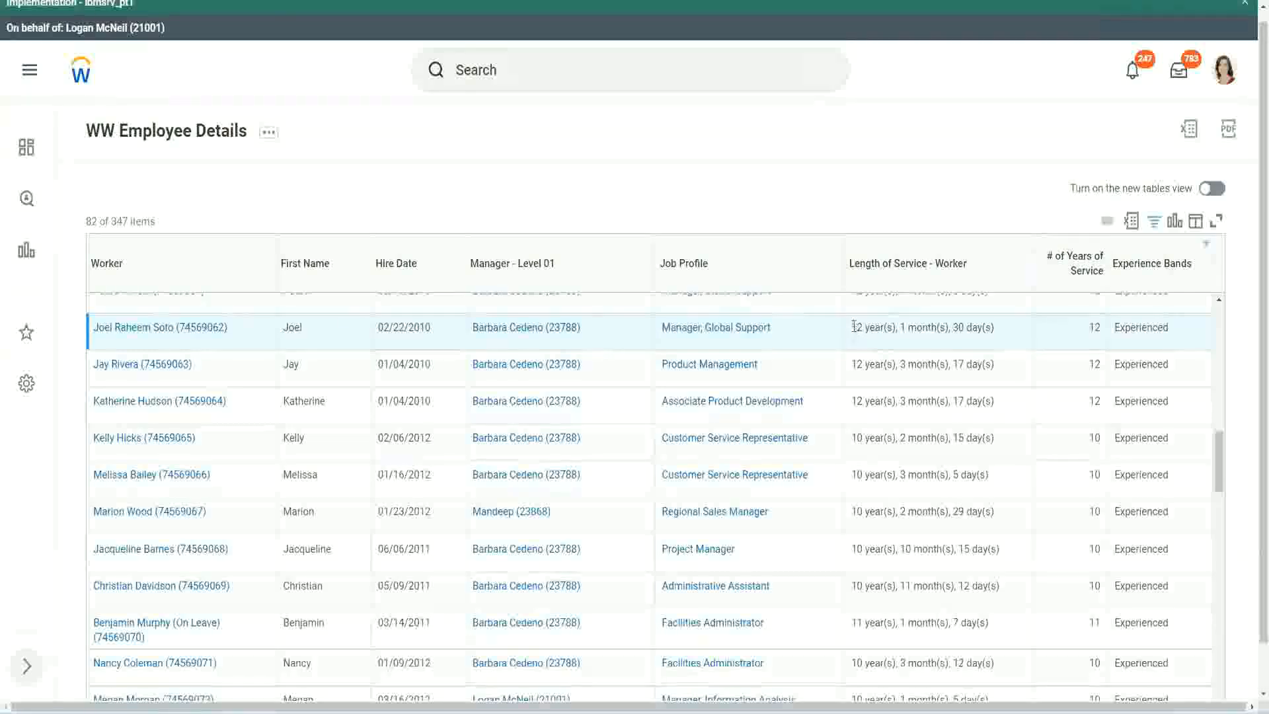
drag(850, 329, 973, 327)
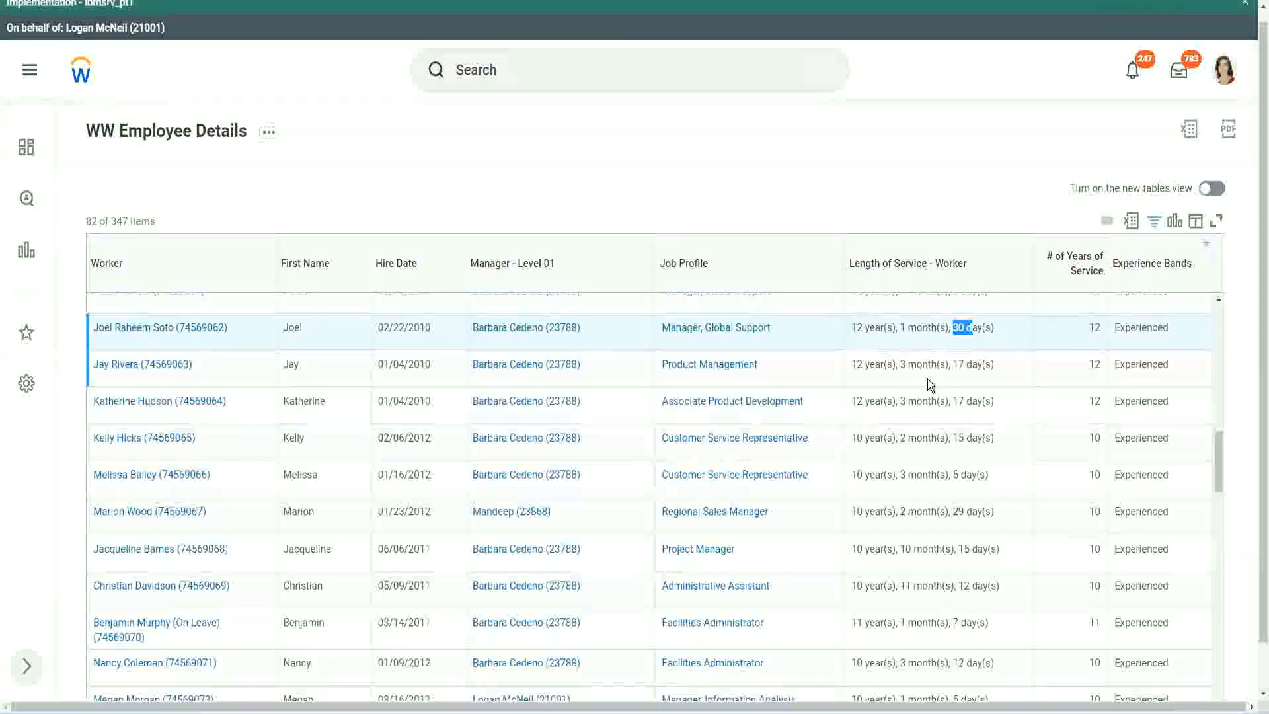
double_click(1098, 327)
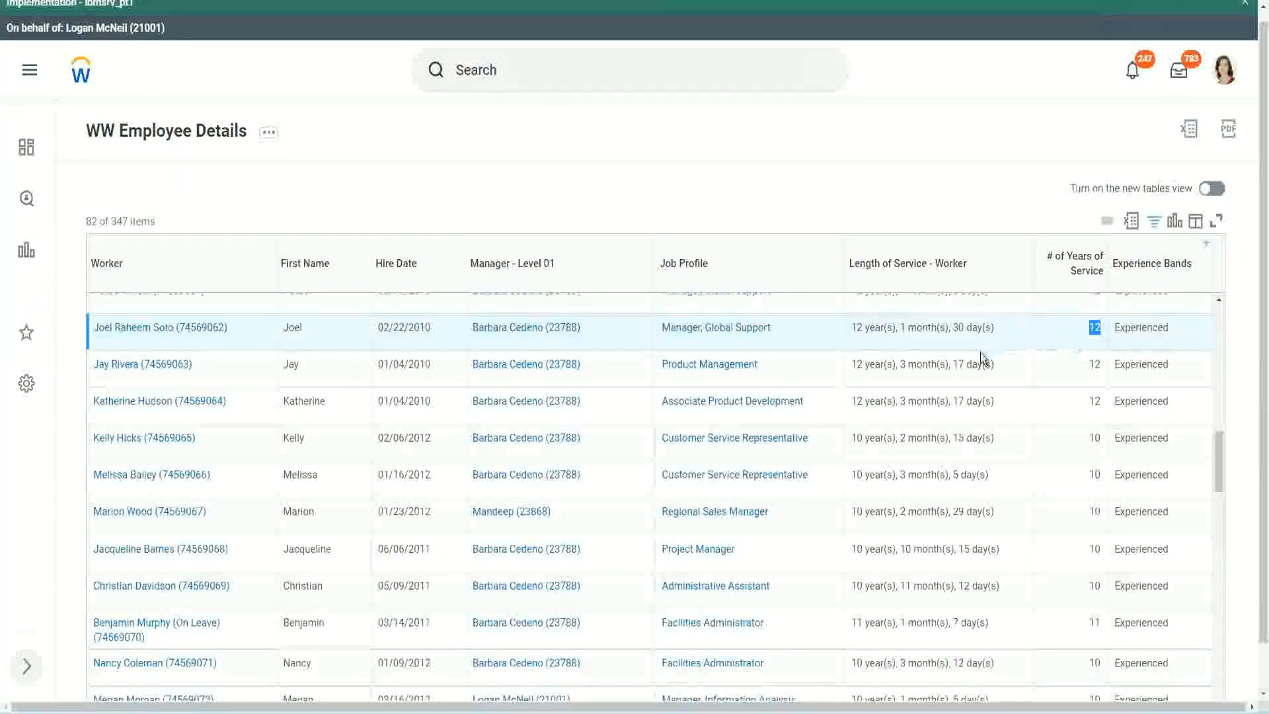
click(869, 586)
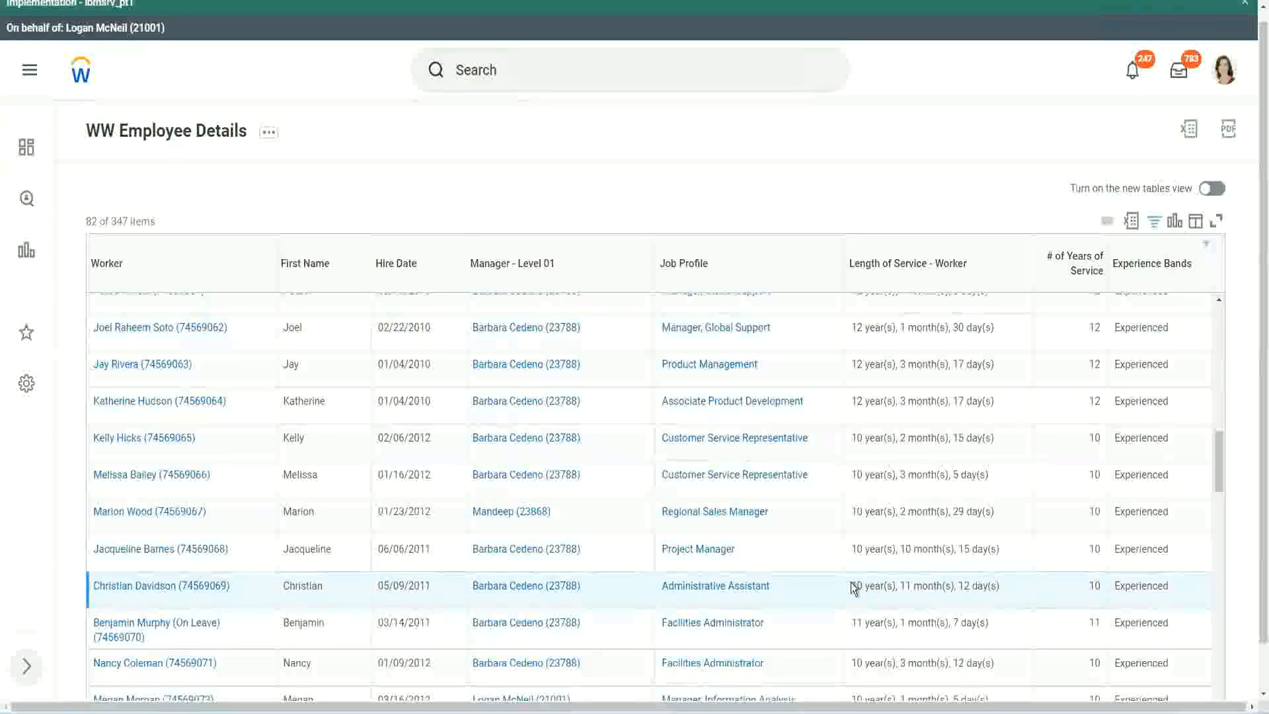
double_click(903, 586)
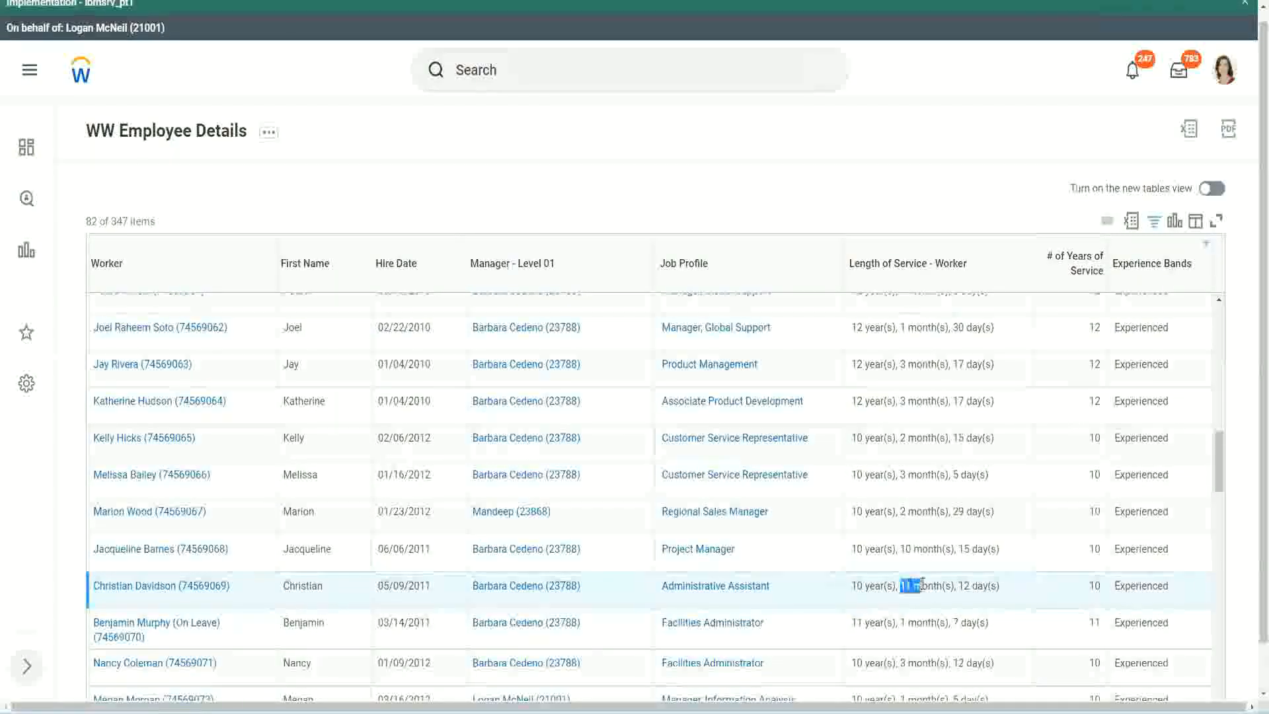
double_click(965, 585)
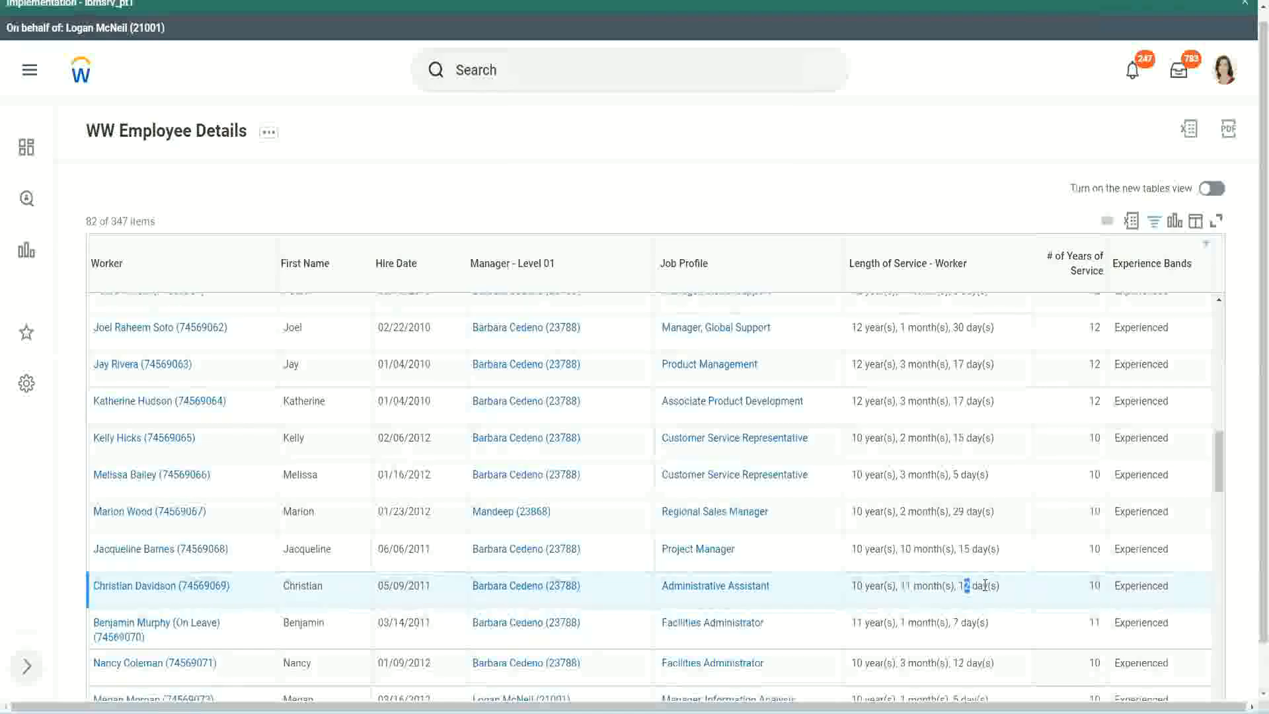
click(984, 585)
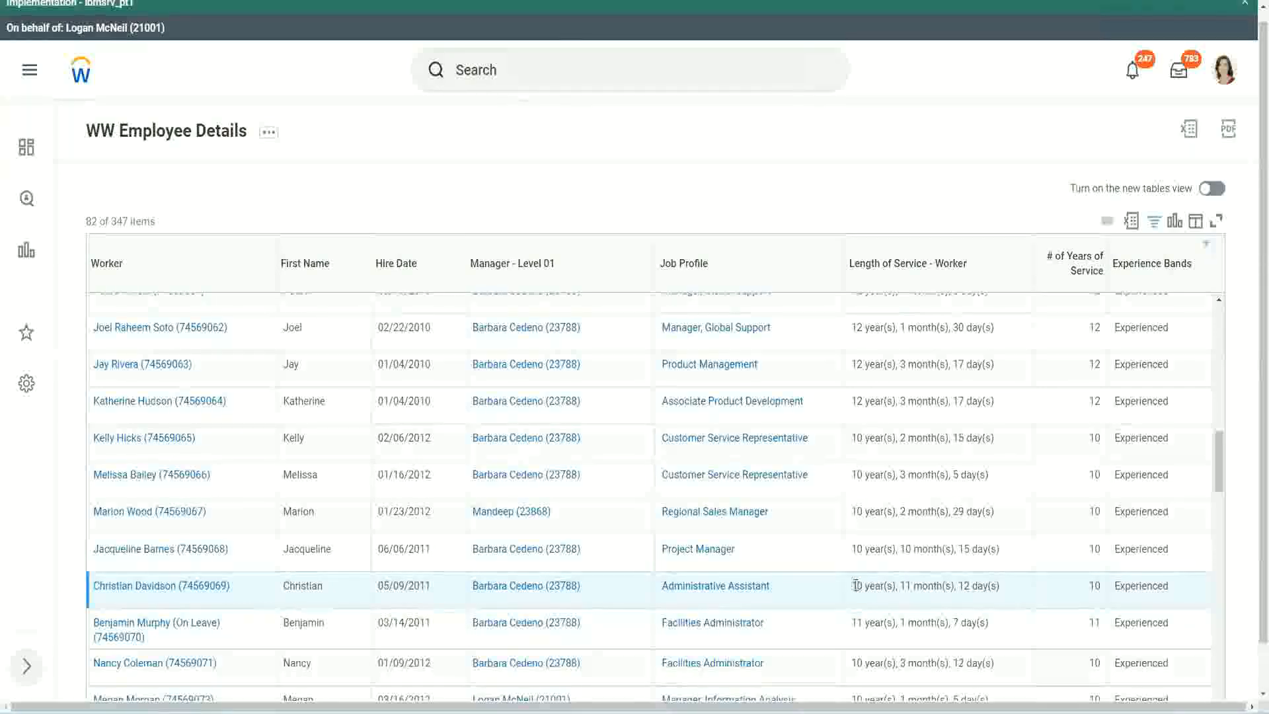
double_click(1094, 586)
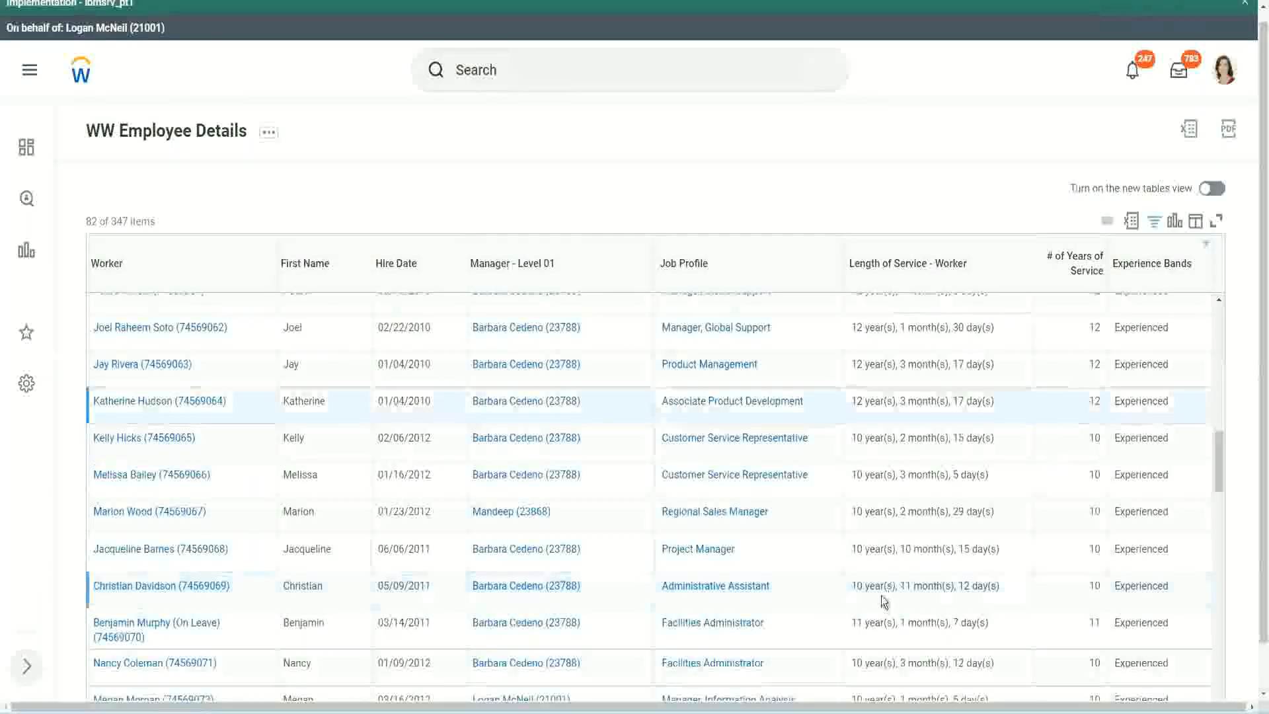
double_click(857, 586)
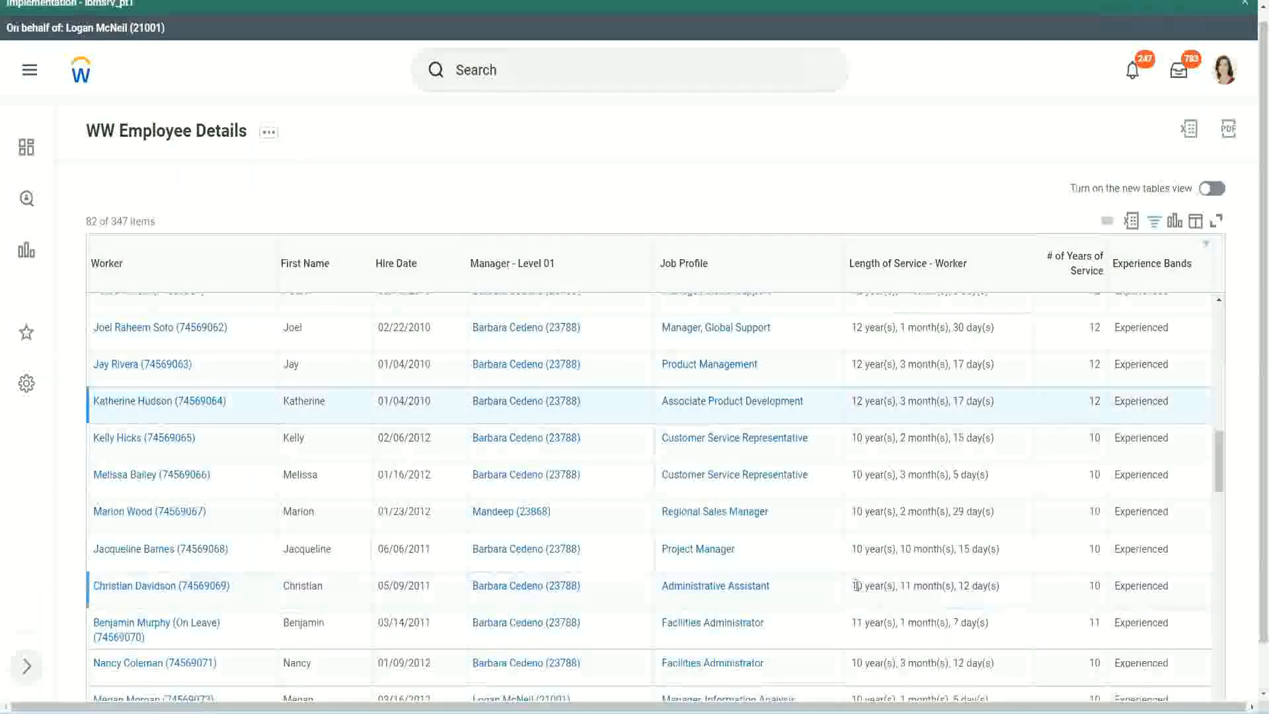
click(959, 582)
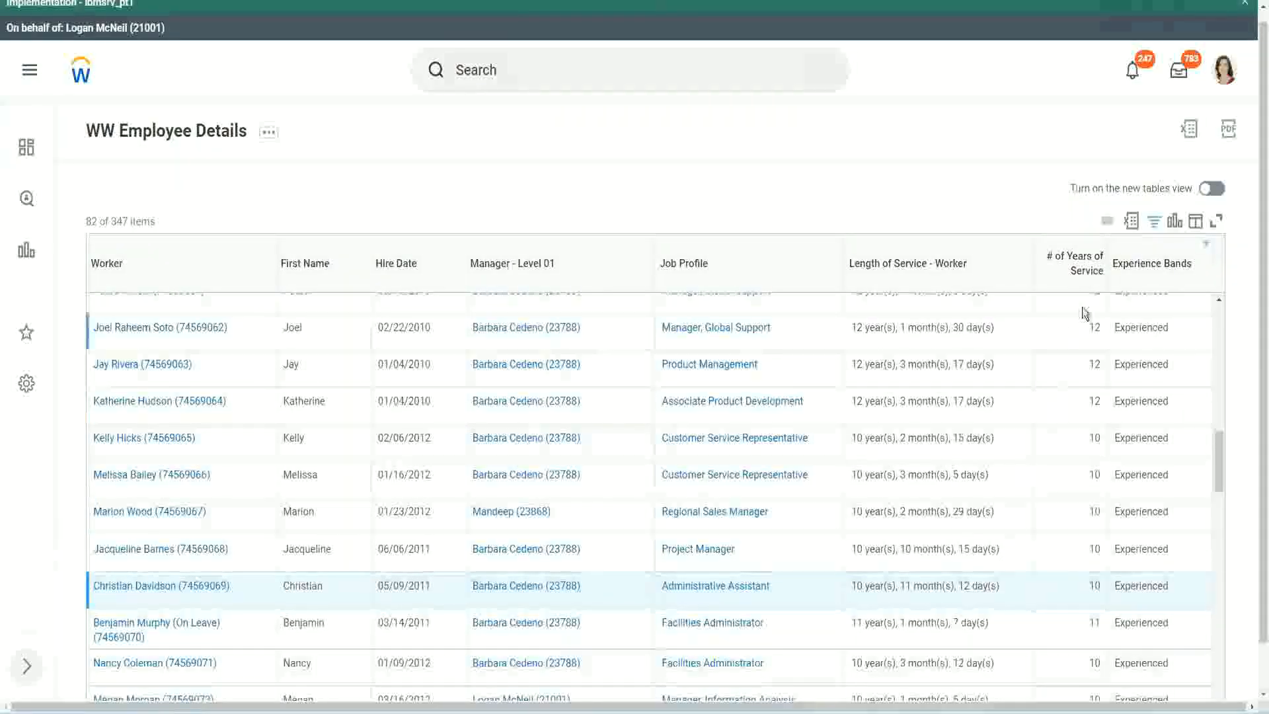
Step: Recheck the years, months and days against the whole-year values in both rows, and examine the Project Manager row's length of service
click(1099, 327)
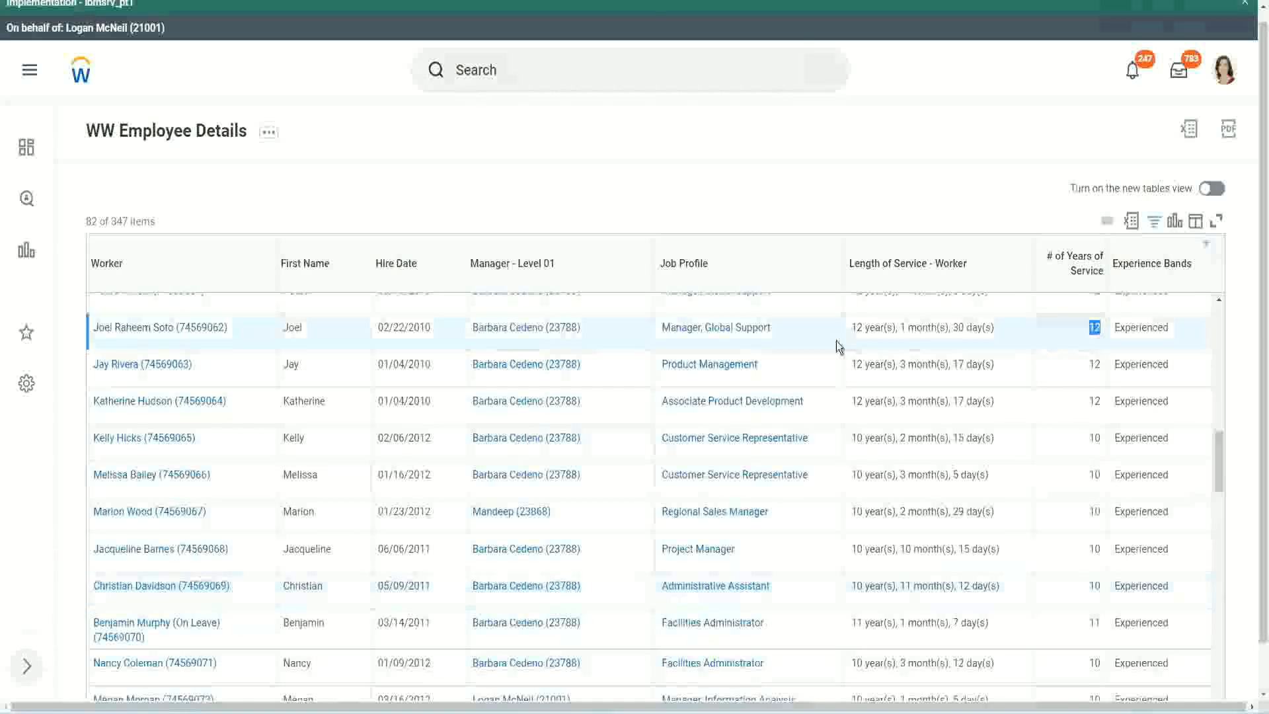
drag(853, 327, 1010, 327)
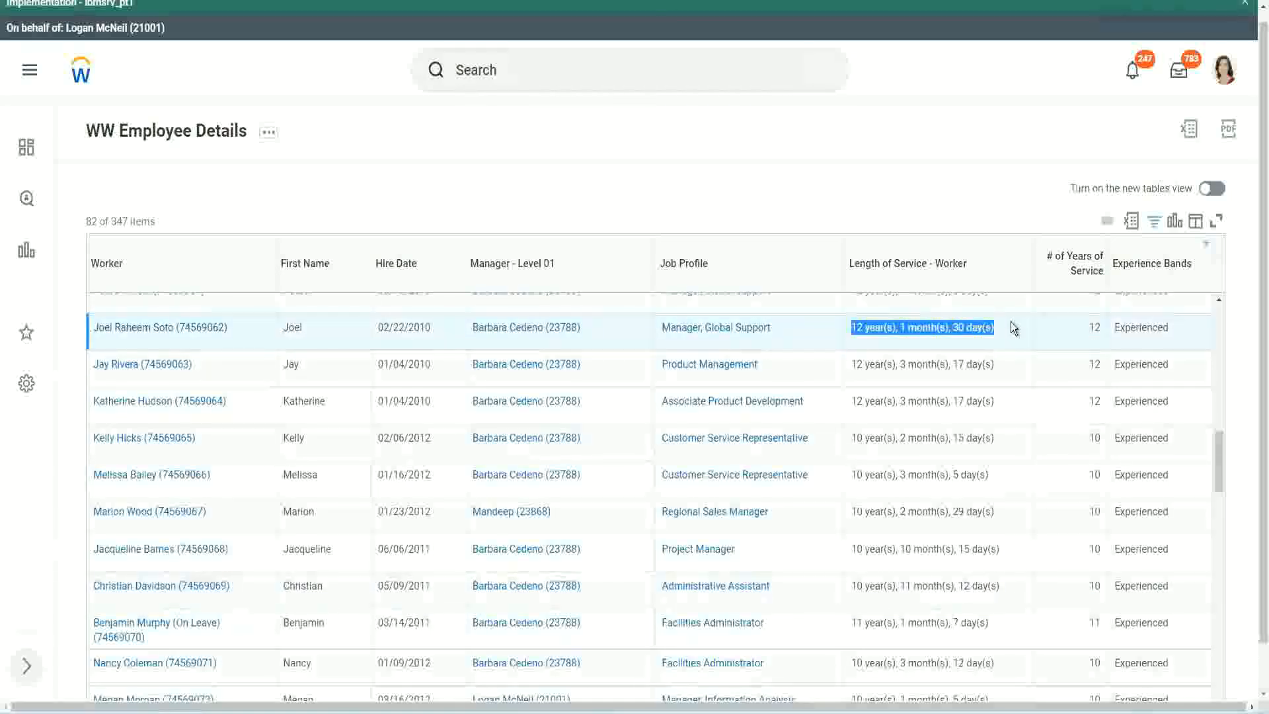
click(985, 585)
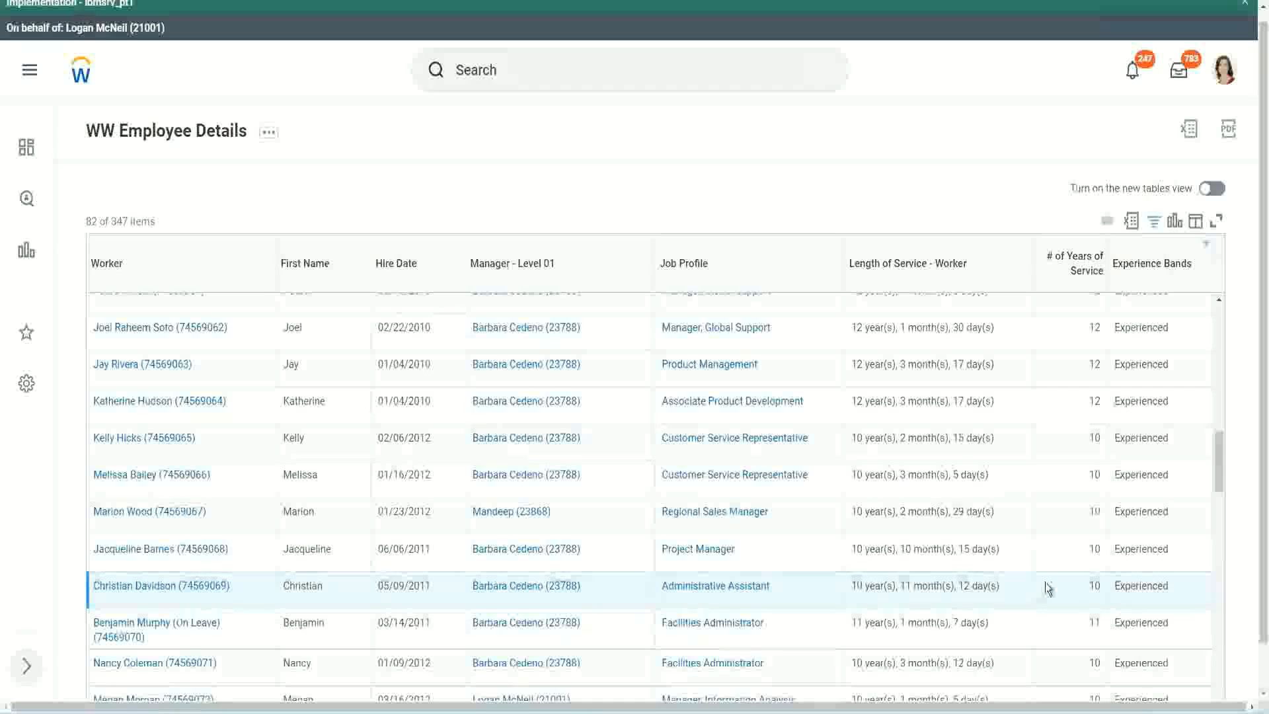
double_click(1095, 585)
click(1048, 589)
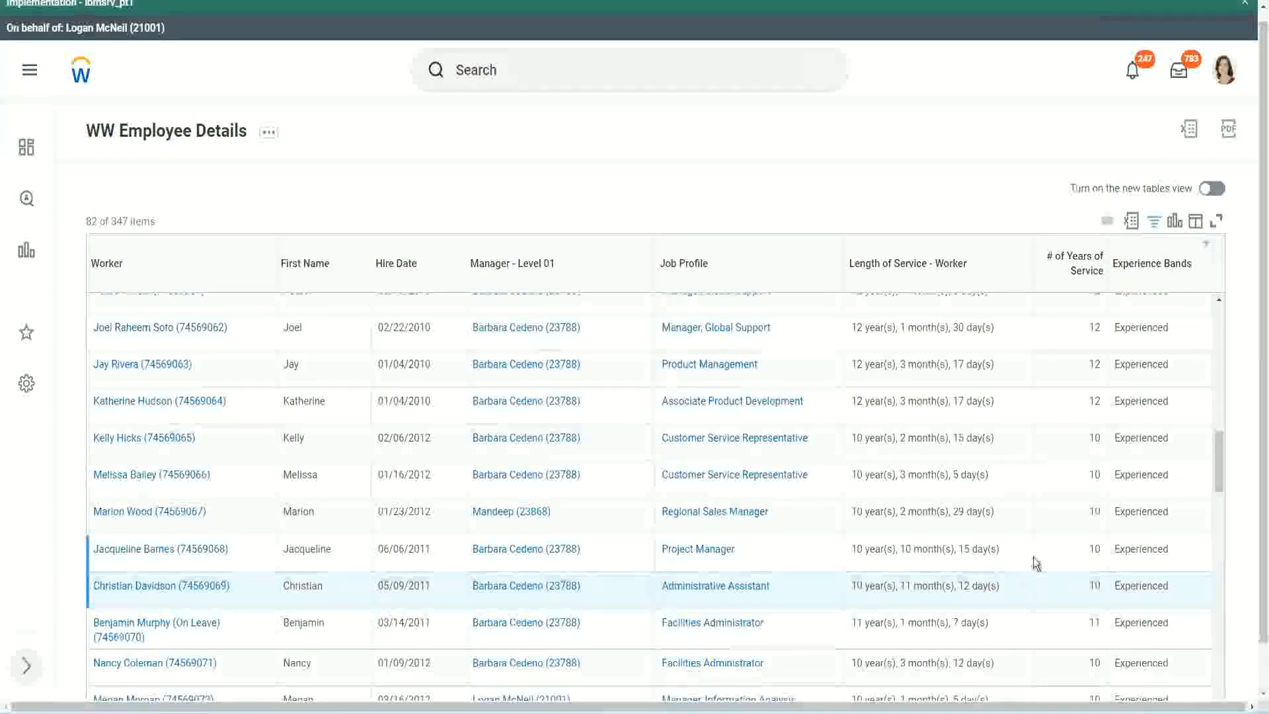
click(1057, 550)
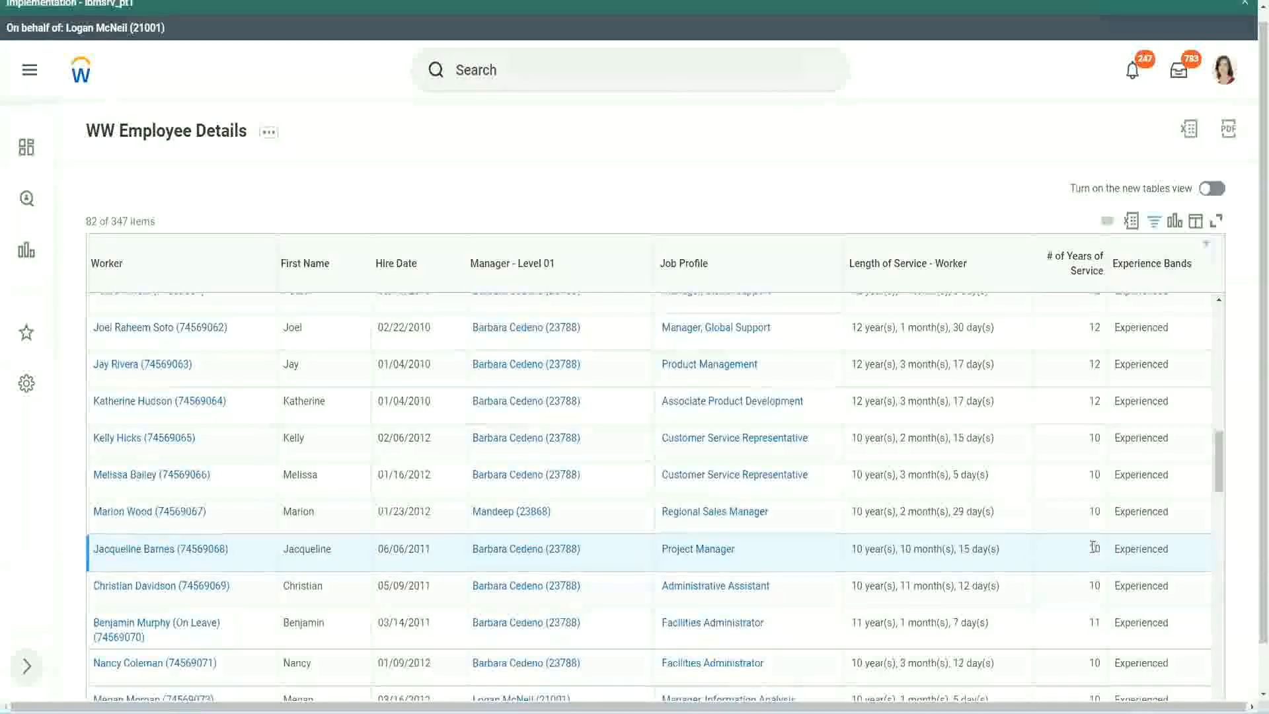
double_click(907, 549)
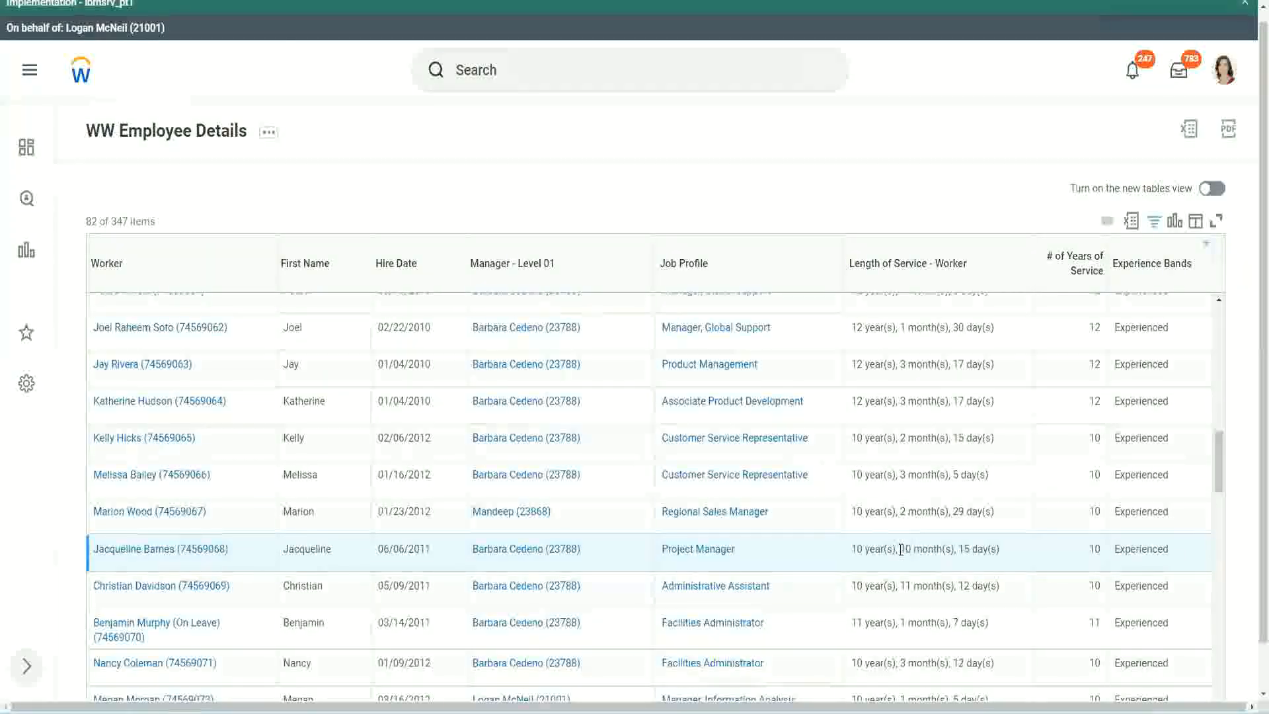
click(948, 549)
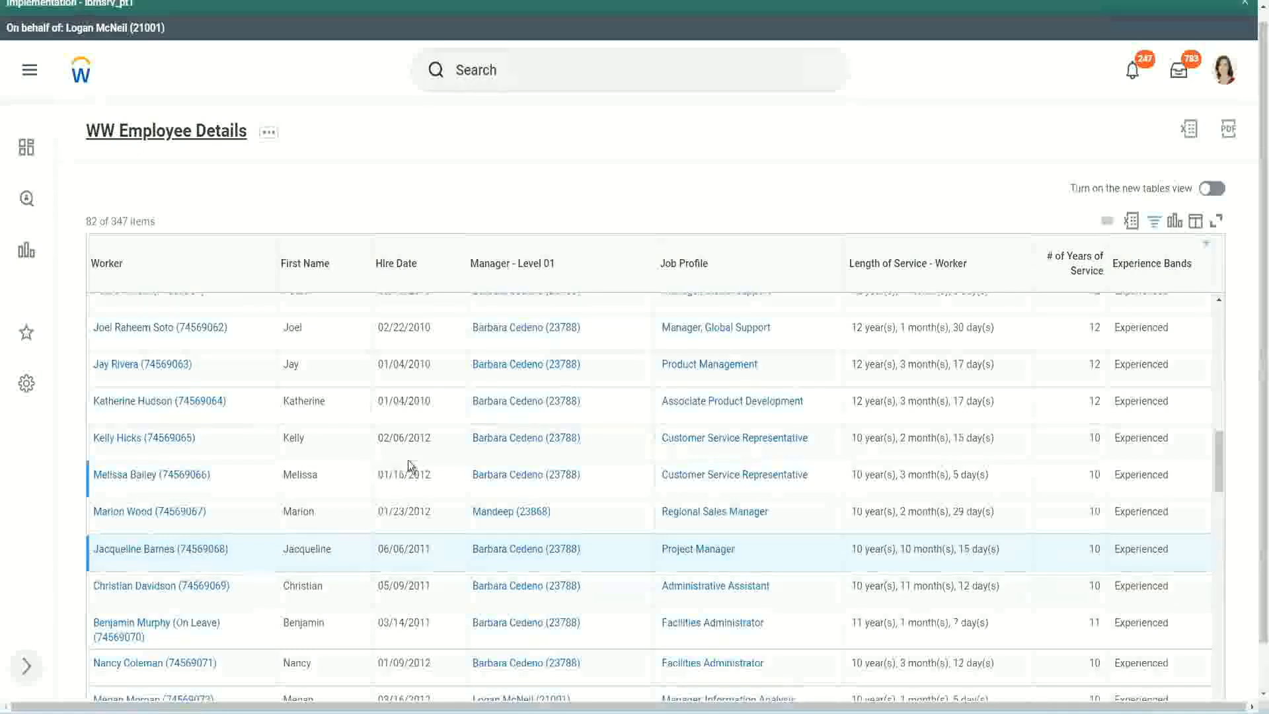
Step: From the report definition's columns, open CF-WW-Eval Exp-Derive Experience Bands from Years of Service in a new tab and dismiss the Implementation banner
scroll(410, 461, down, 4)
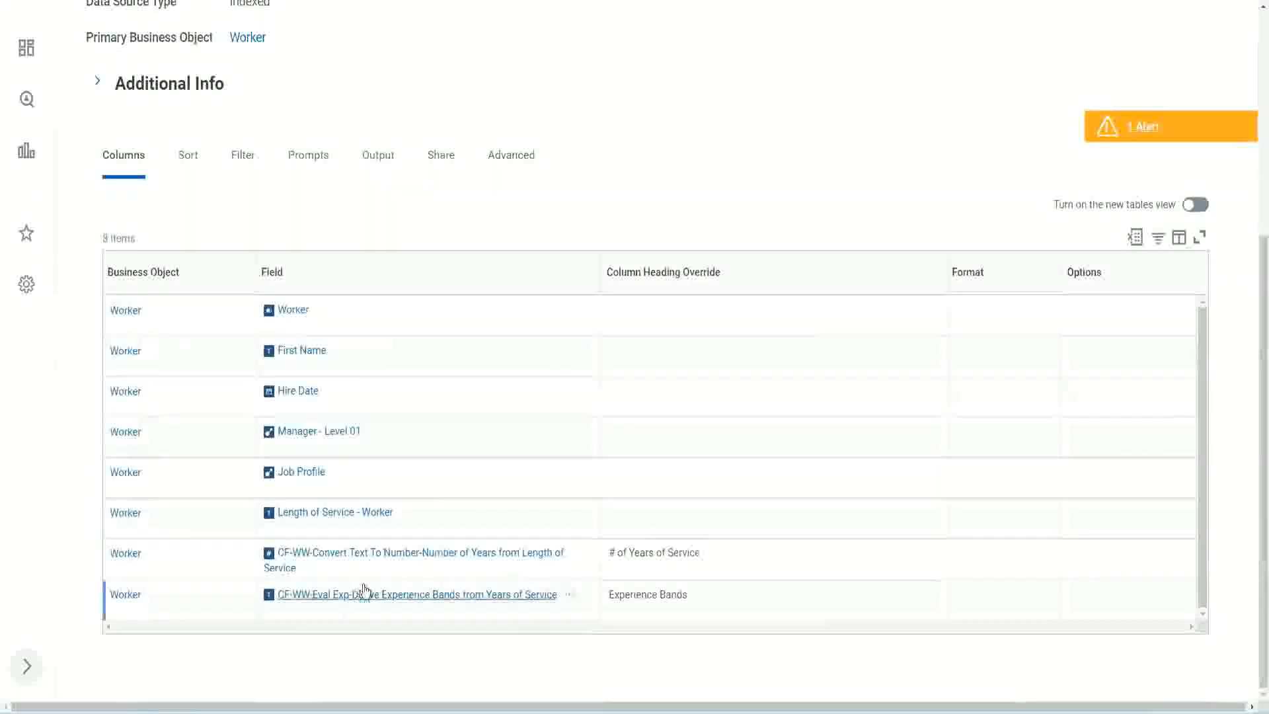
right_click(345, 602)
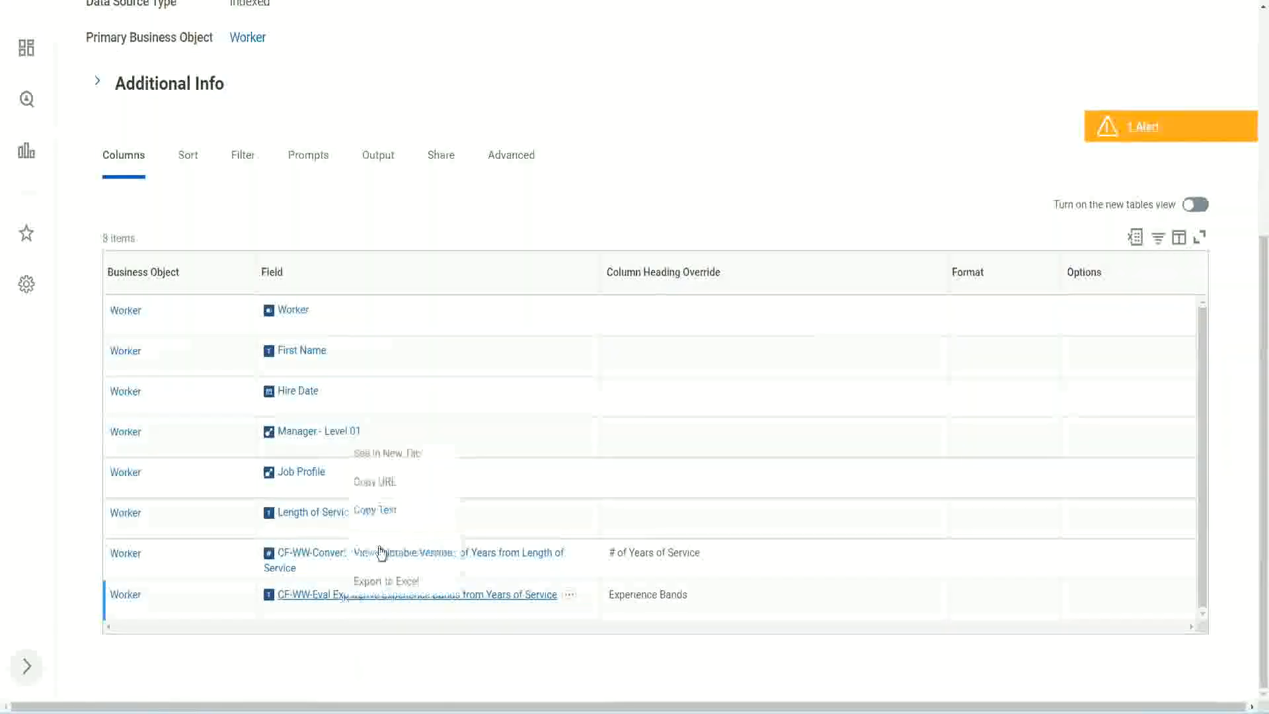
click(401, 454)
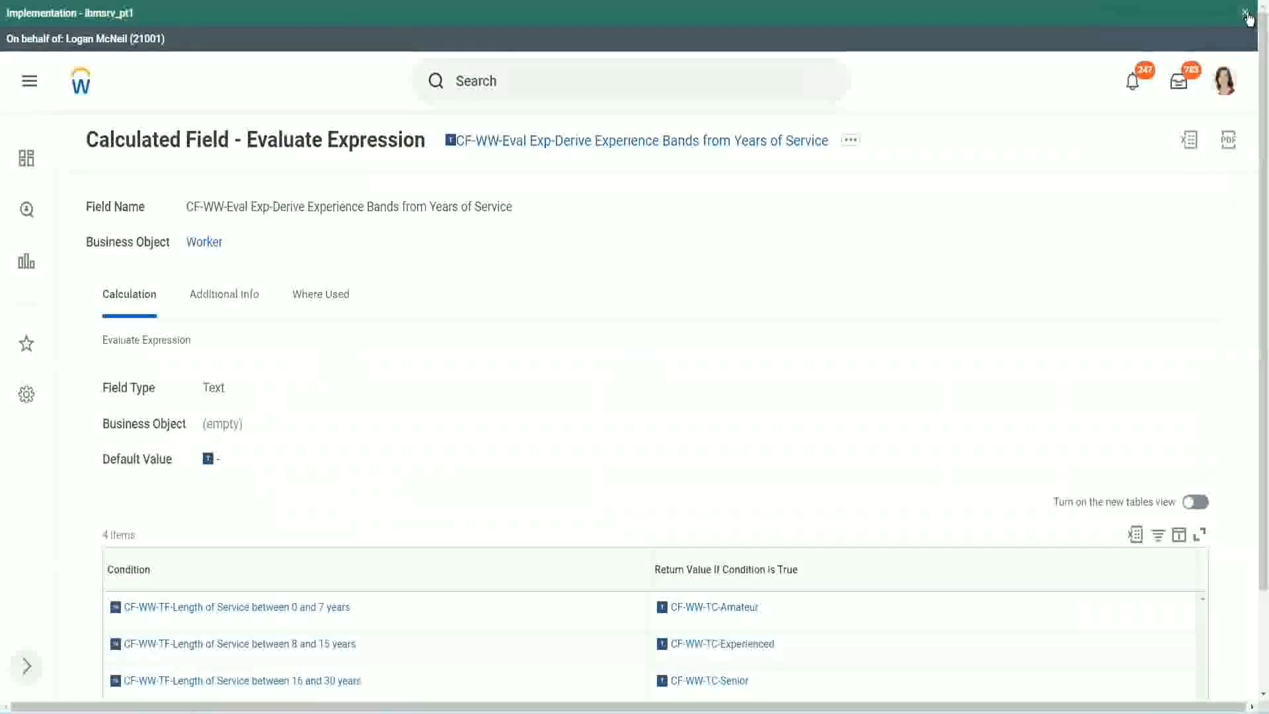
click(1246, 13)
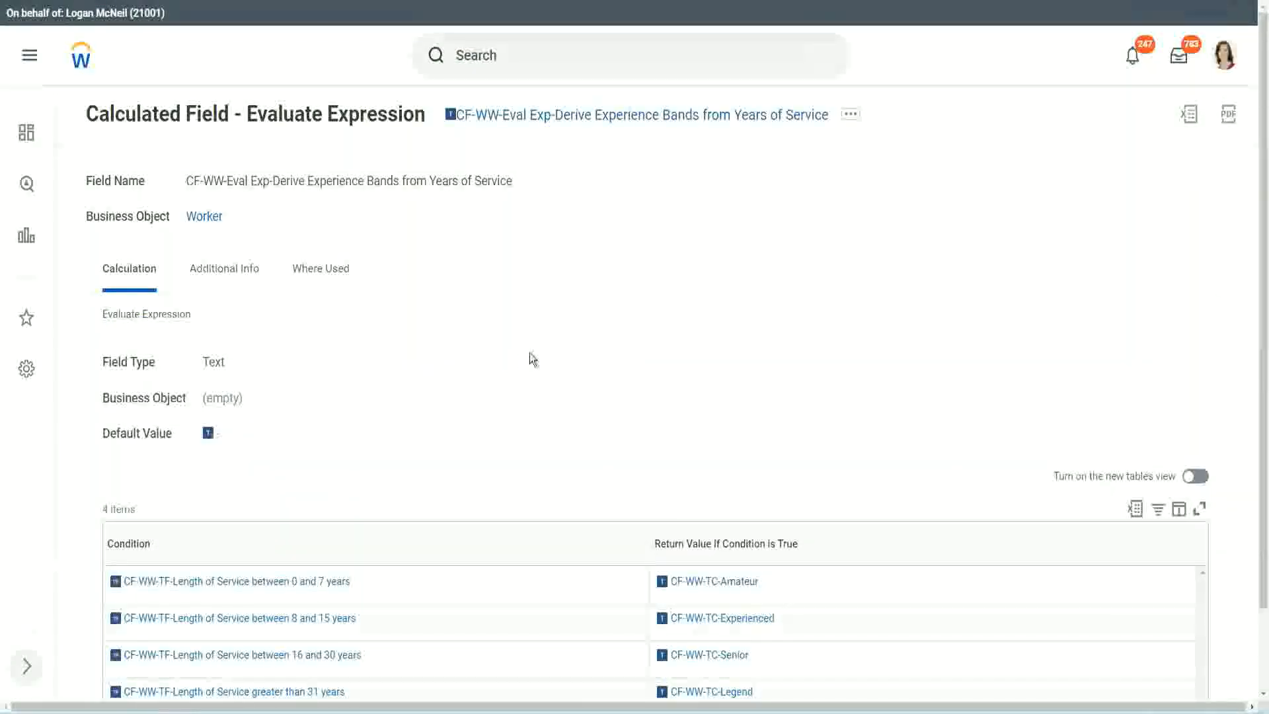
Step: Review the calculated field's conditions and return values, and copy the field's full name from the page title
scroll(532, 358, down, 1)
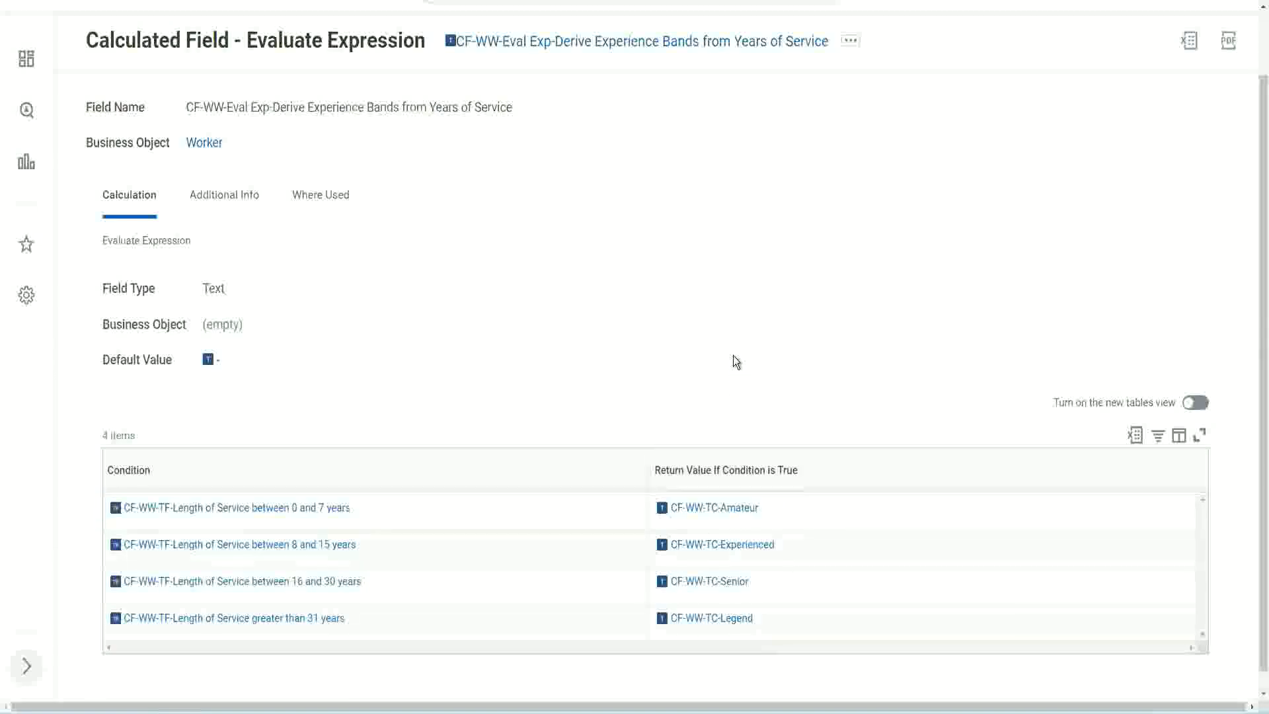
click(575, 466)
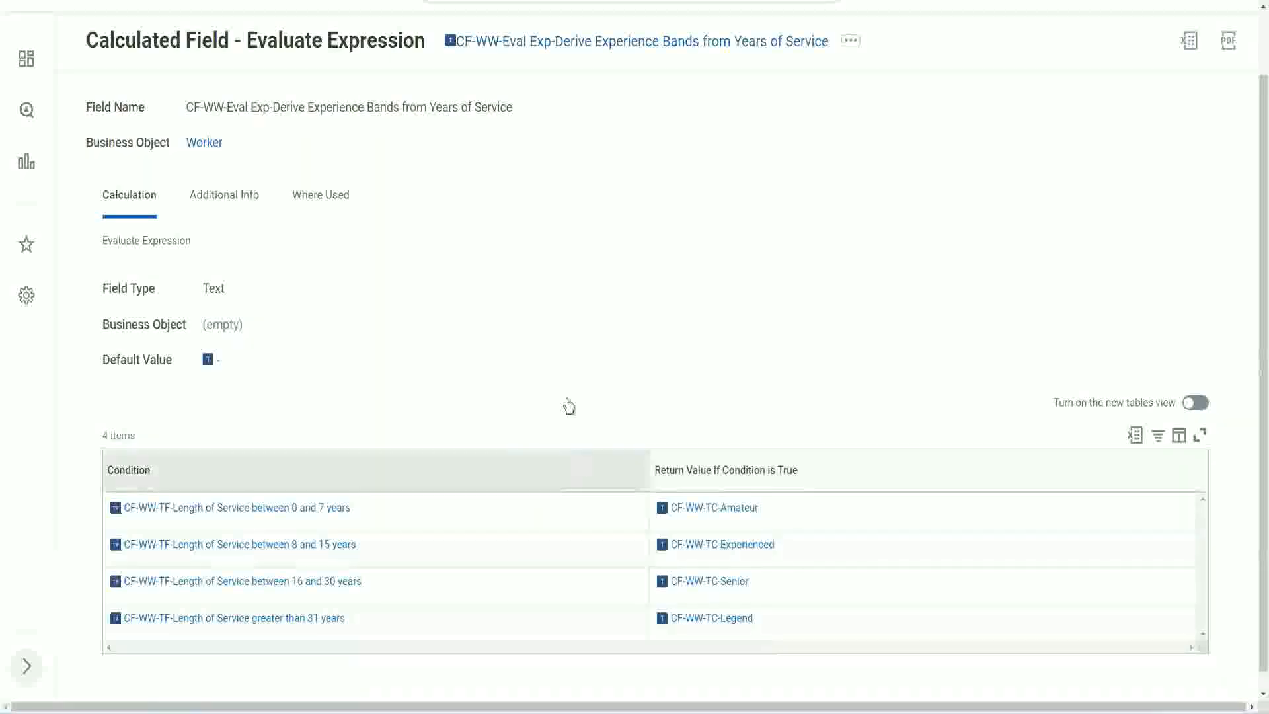
click(568, 304)
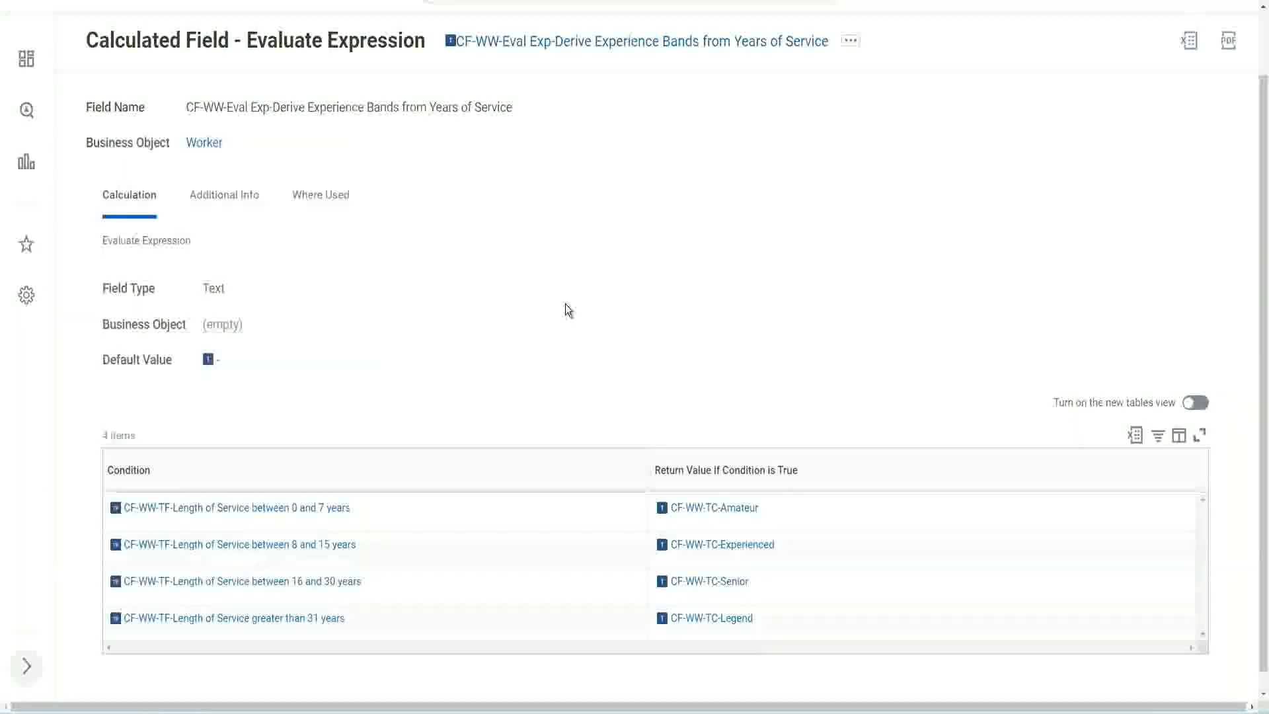
right_click(558, 48)
click(590, 119)
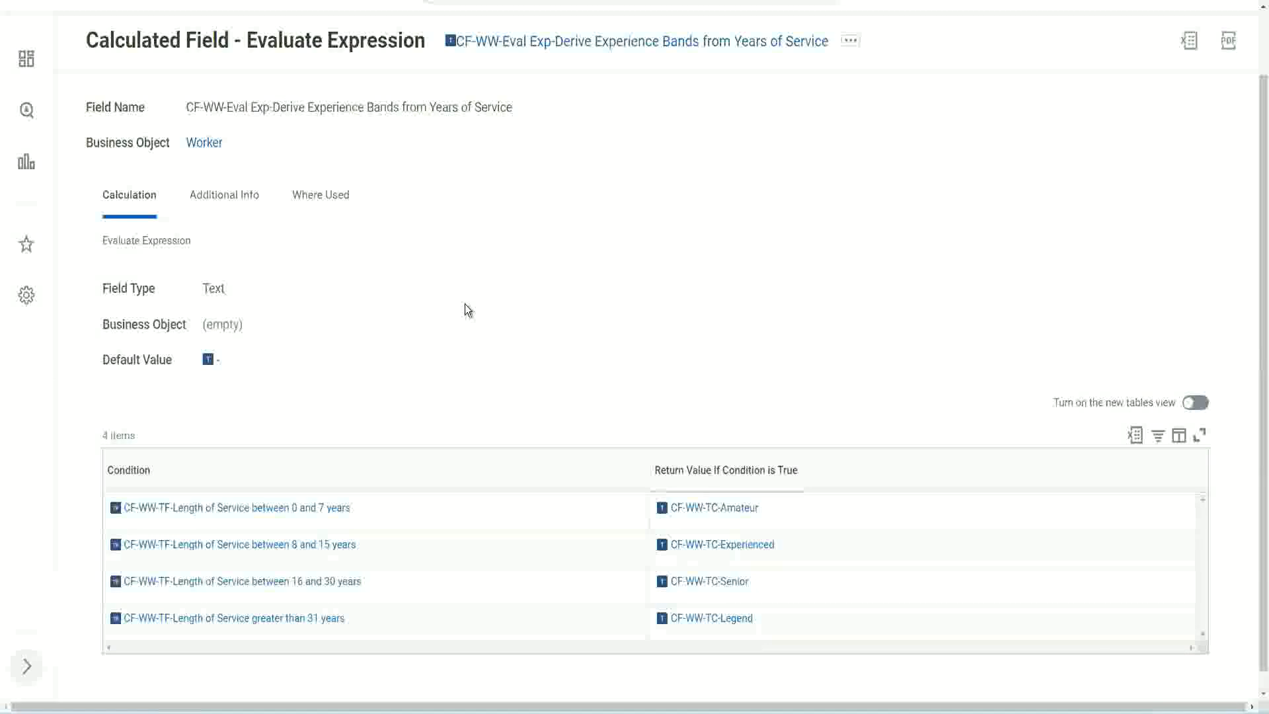
Step: Return to the WW Employee Details report definition tab, search for "create cal field" and open the Create Calculated Field task
scroll(493, 262, up, 1)
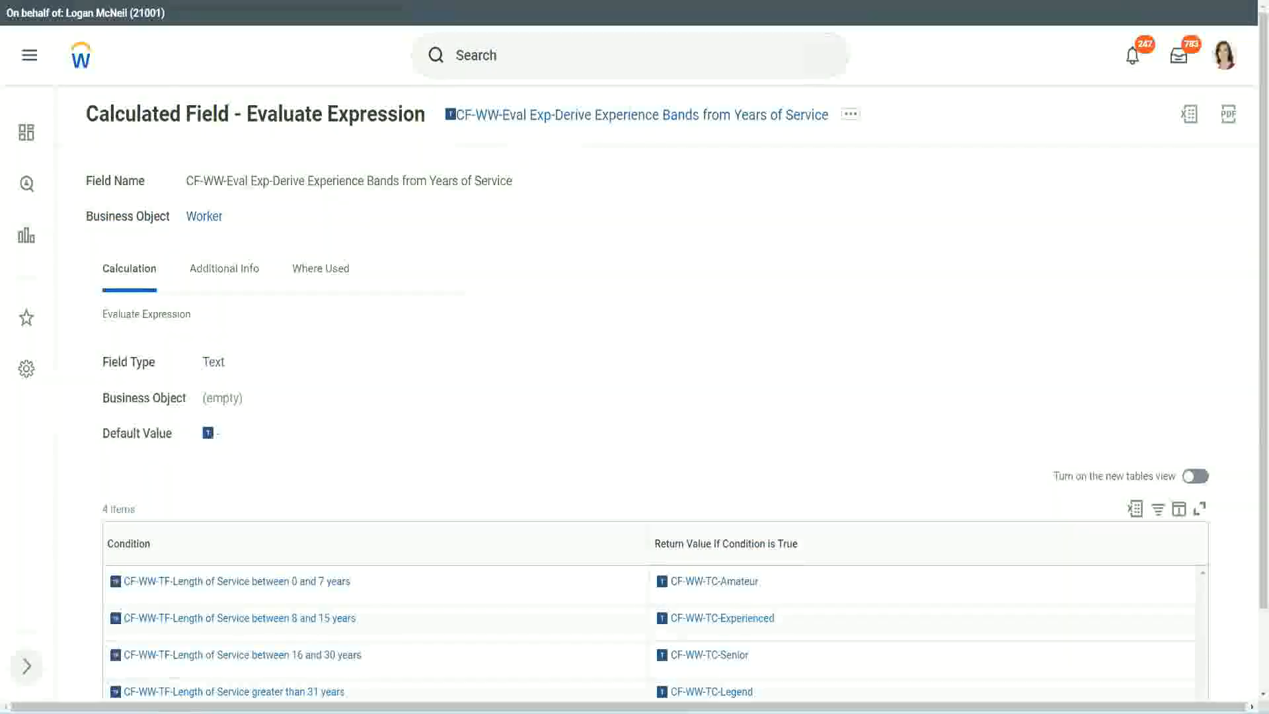
key(ctrl+Tab)
scroll(482, 99, up, 5)
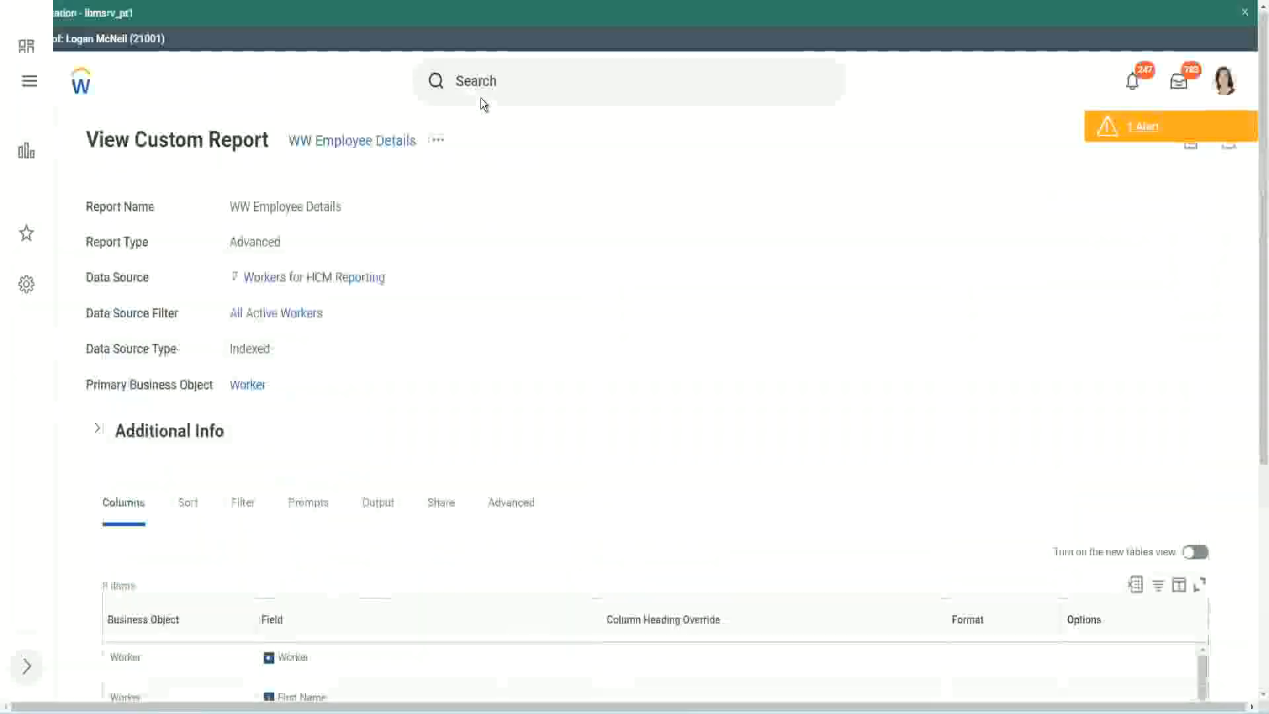
click(515, 78)
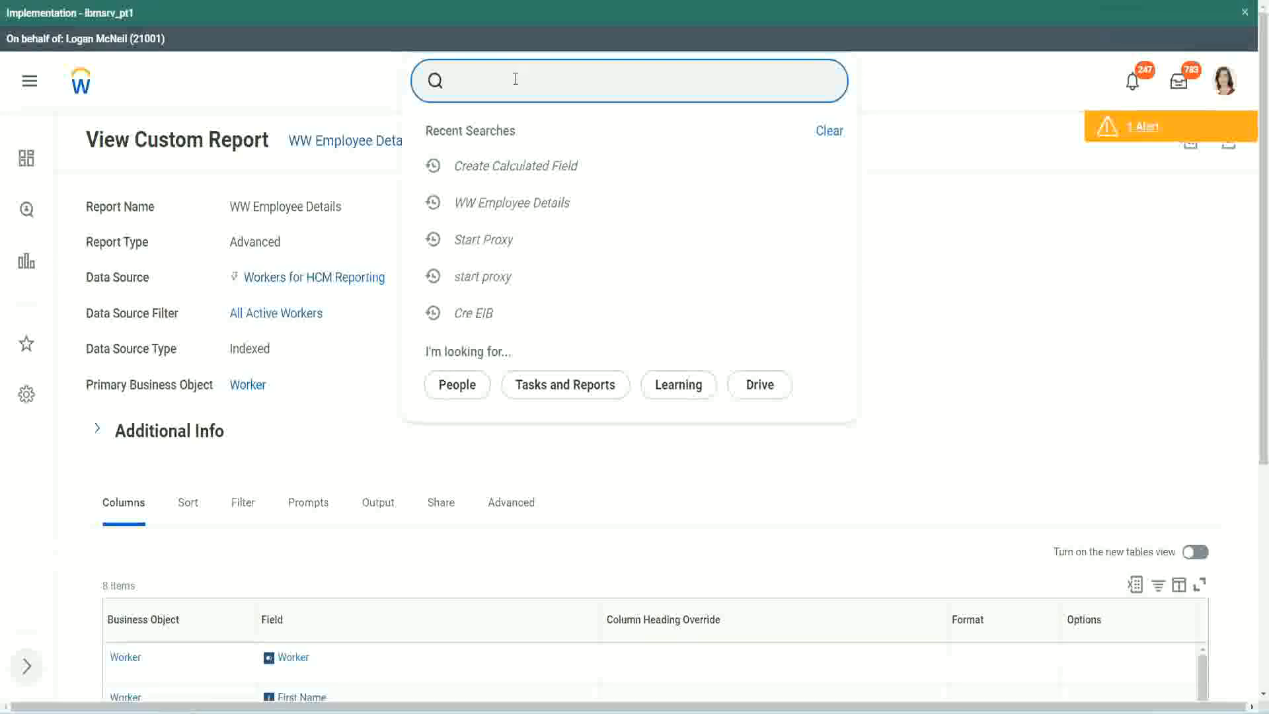
text(create cal field)
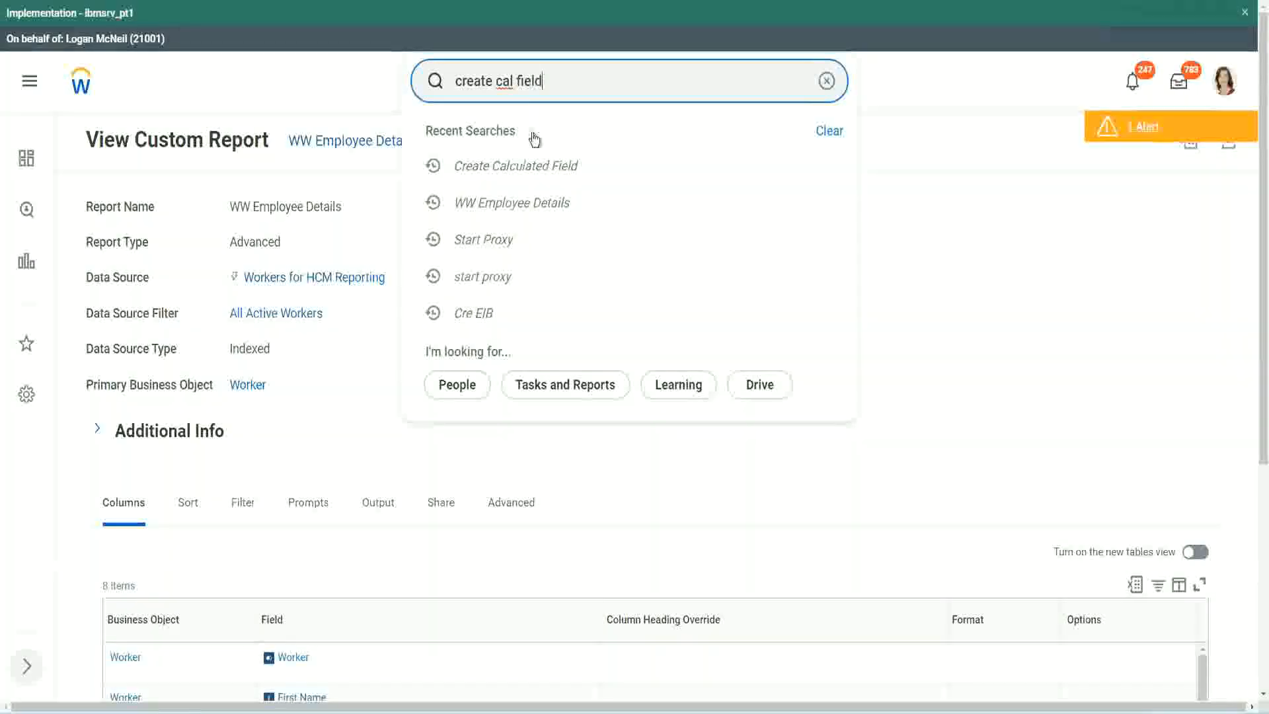
click(530, 137)
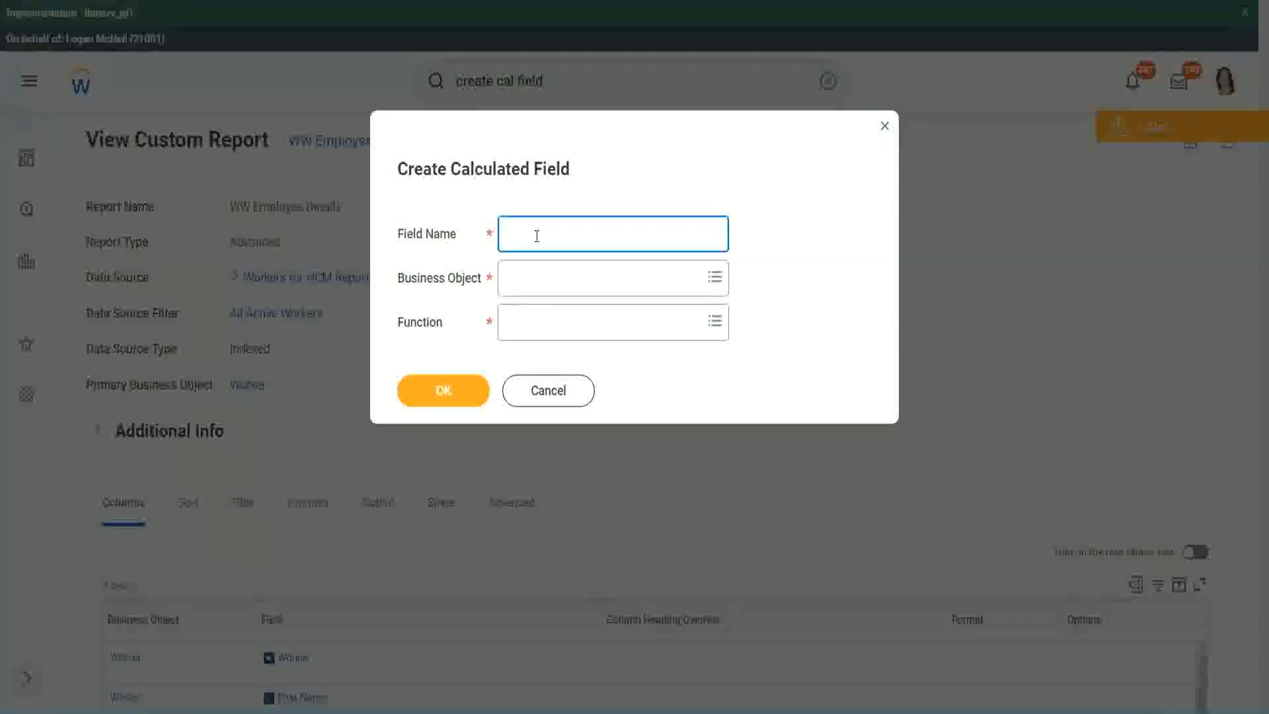
Step: Paste the copied name as the new field's name and insert "Bands" after "Exp", so it begins CF-WW-Eval Exp Bands-Derive Experience
key(ctrl+v)
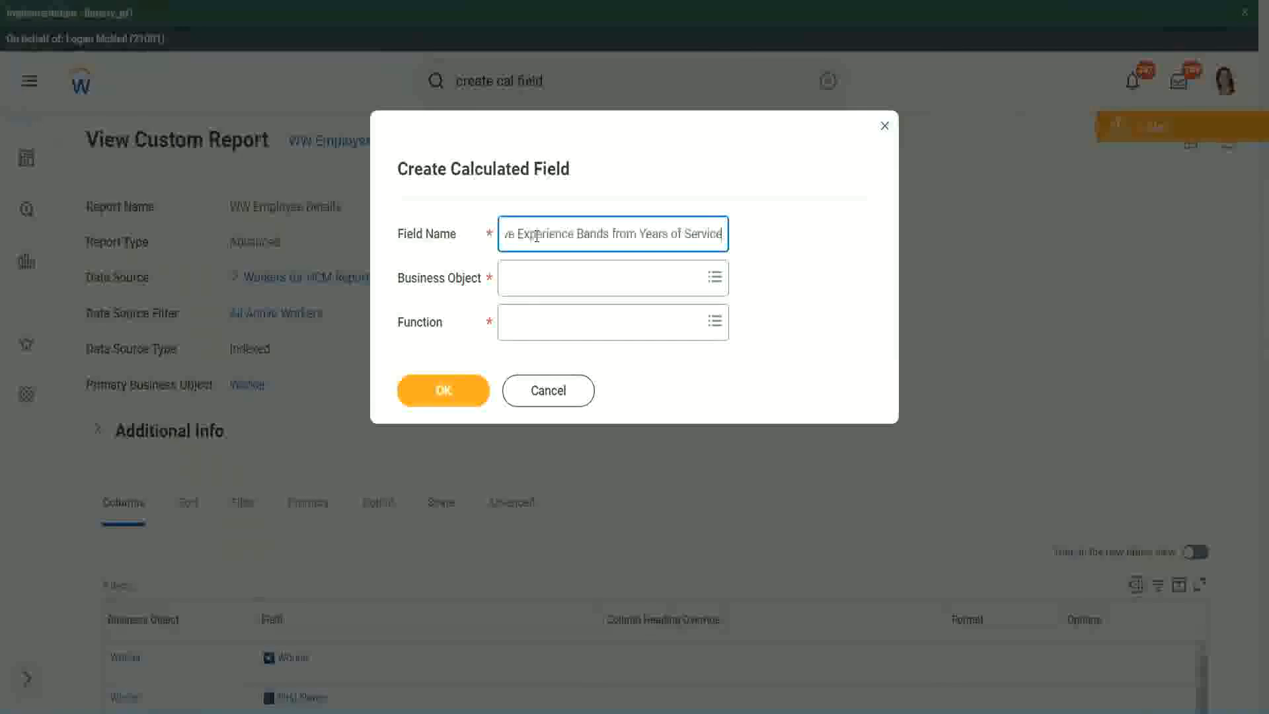
drag(574, 234, 463, 217)
click(574, 235)
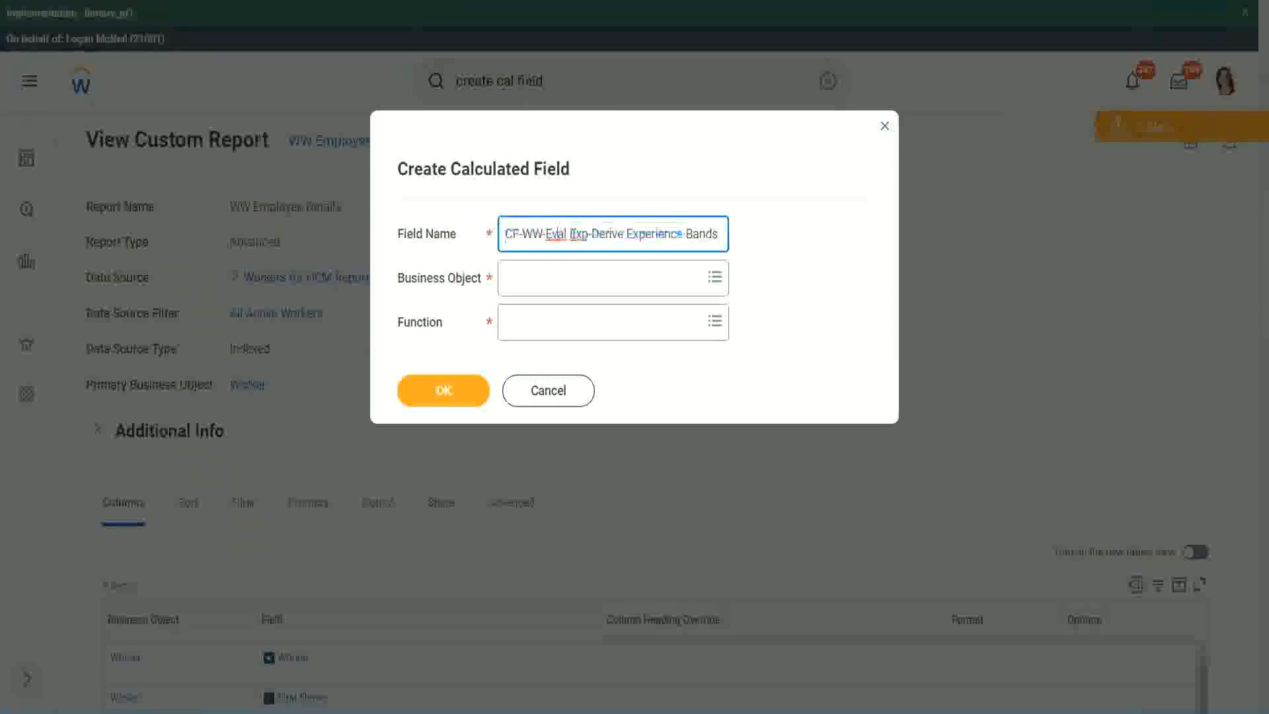
double_click(573, 234)
key(Right)
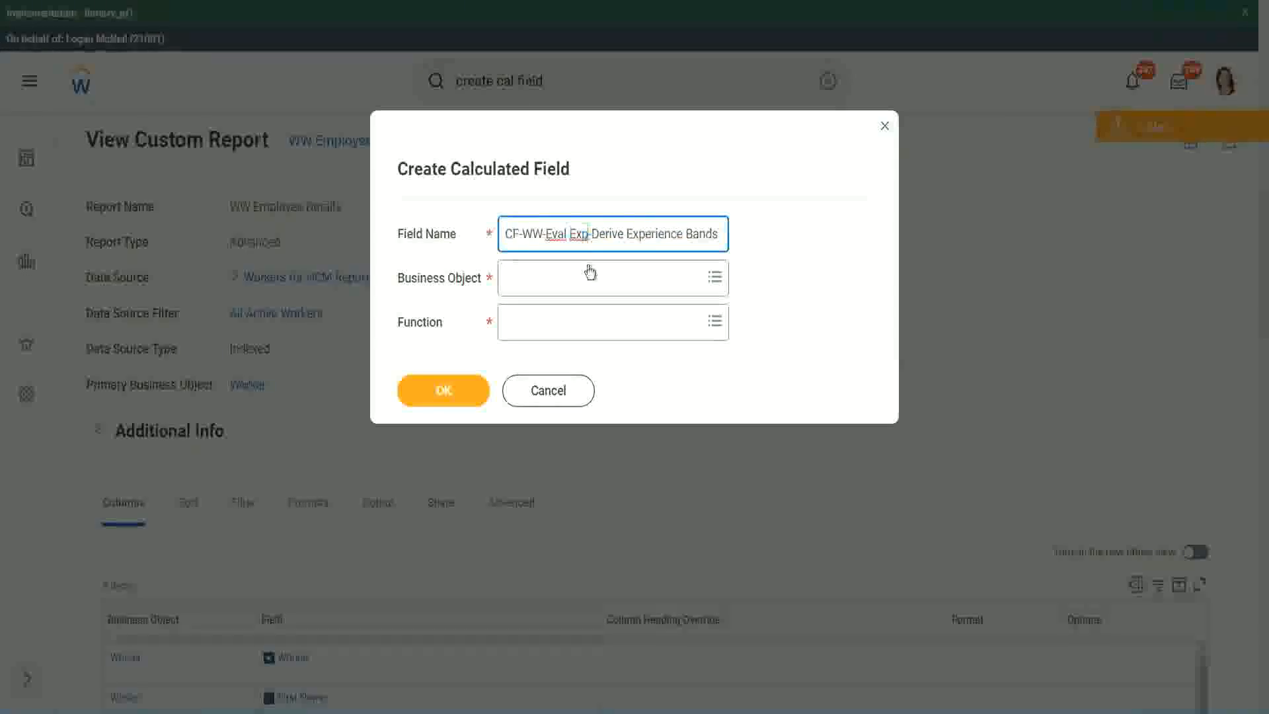
text(bands)
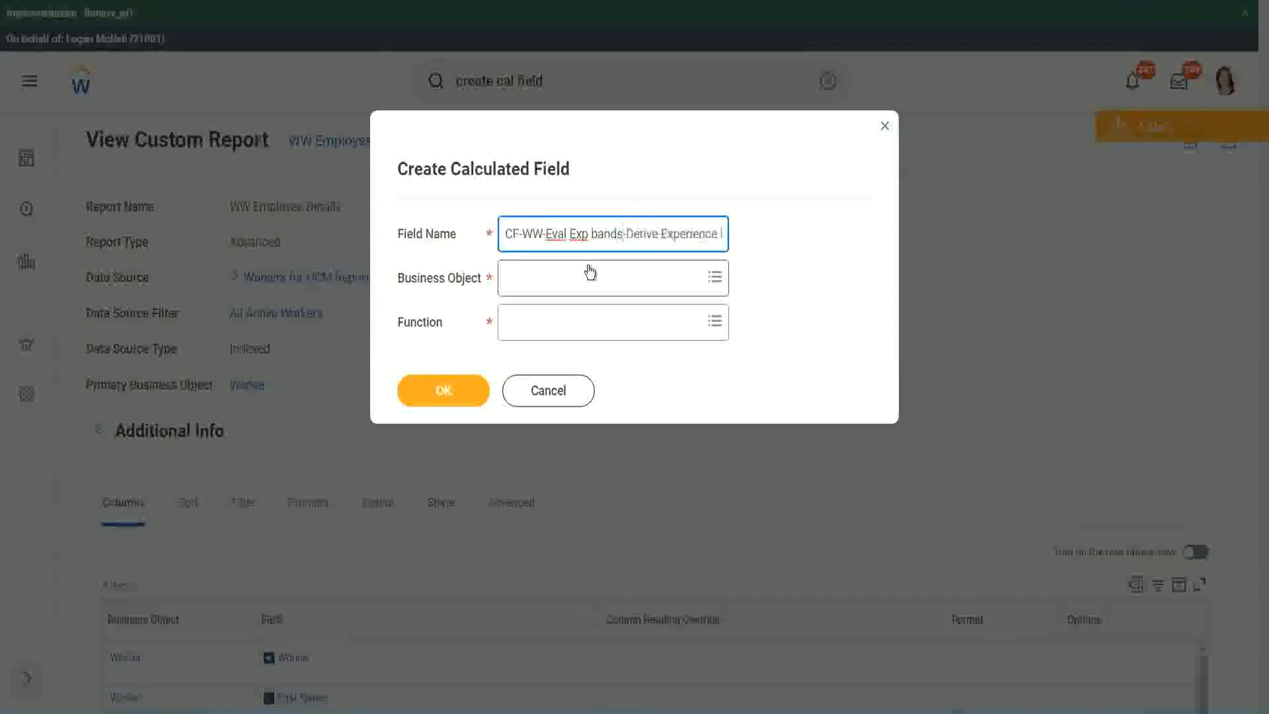
key(Left)
key(Left)
key(Left)
key(Left)
key(shift+Left)
text(B)
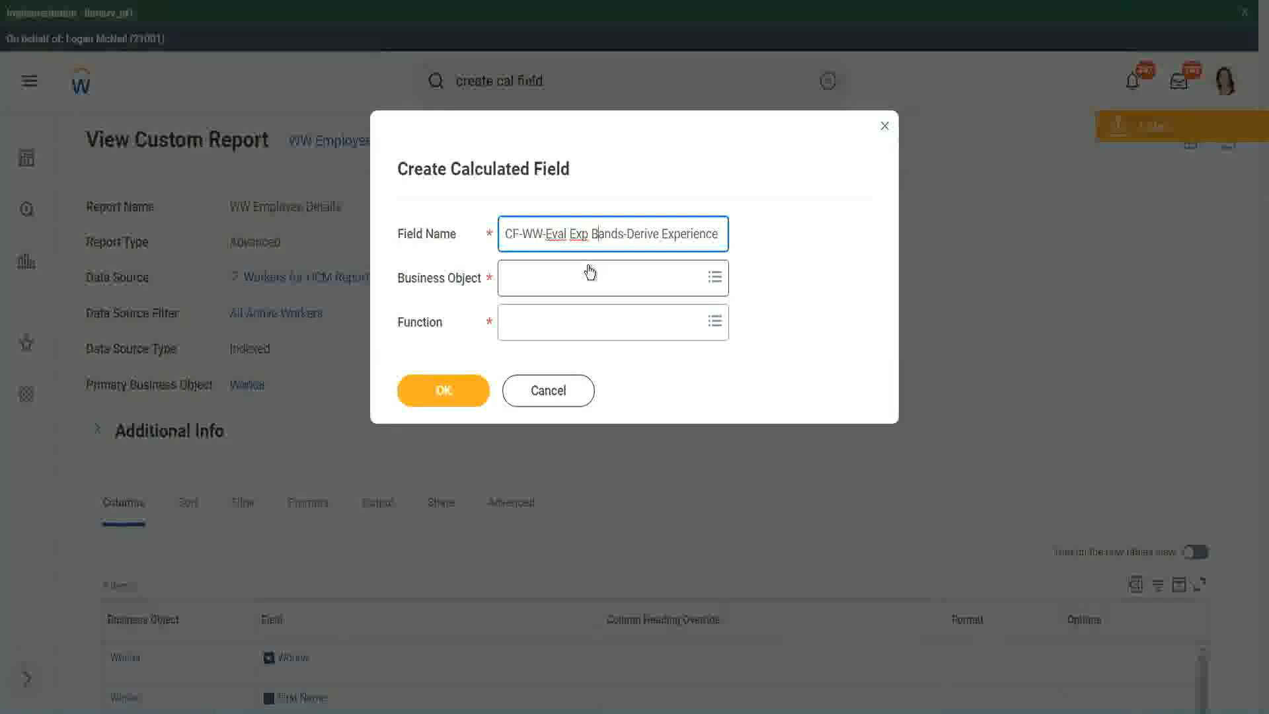
Step: Append "Bands from Years of" after "Experience" in the new calculated field's name
key(Right)
key(Right)
key(Right)
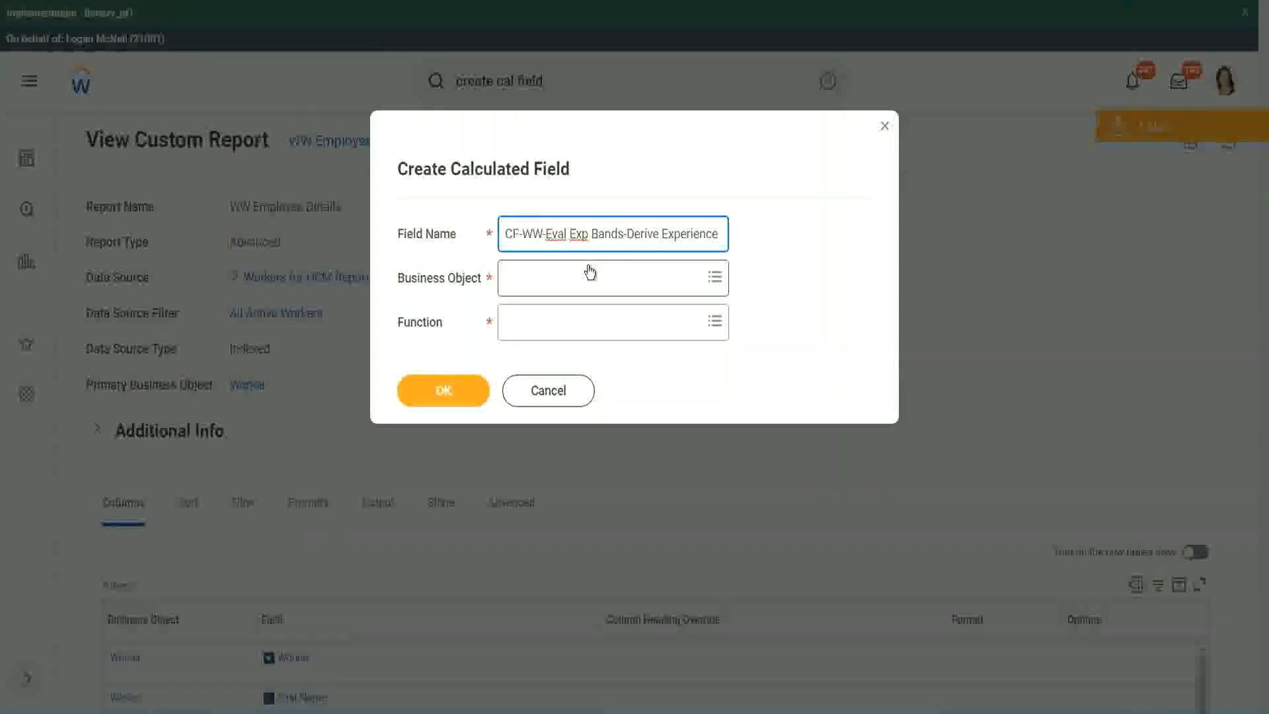
key(Right)
text(Band)
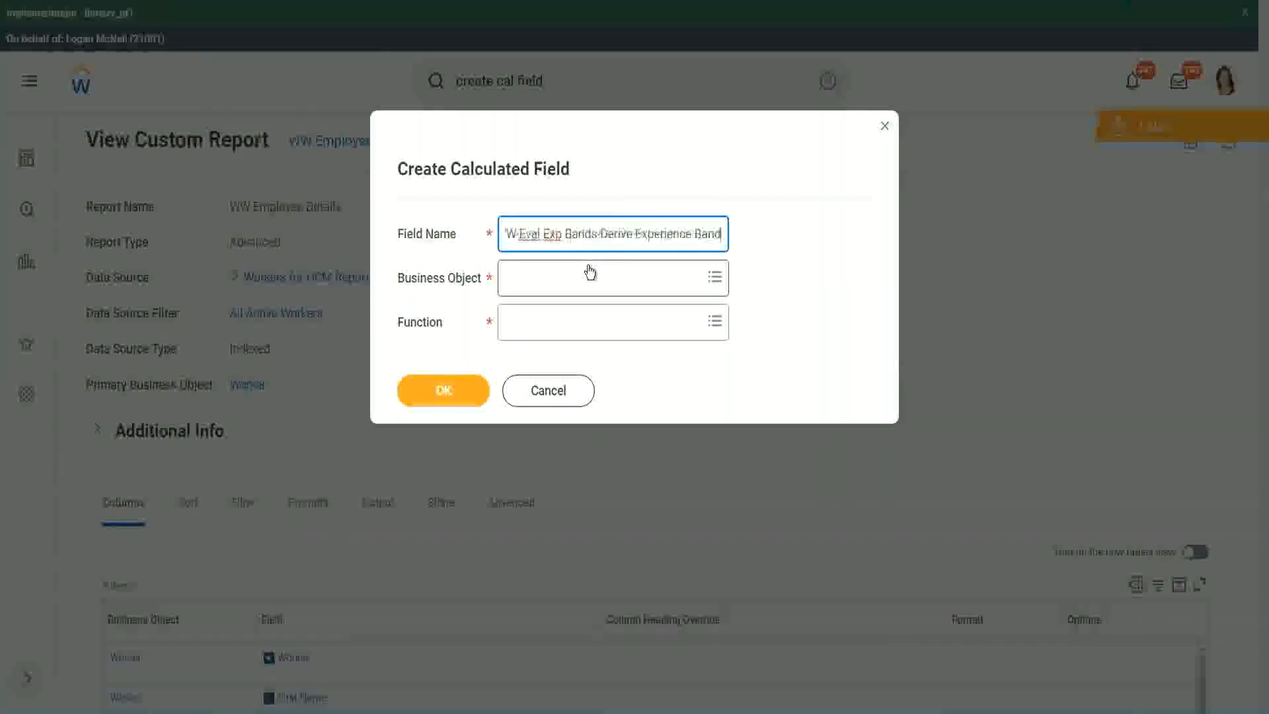
text(s from Years of)
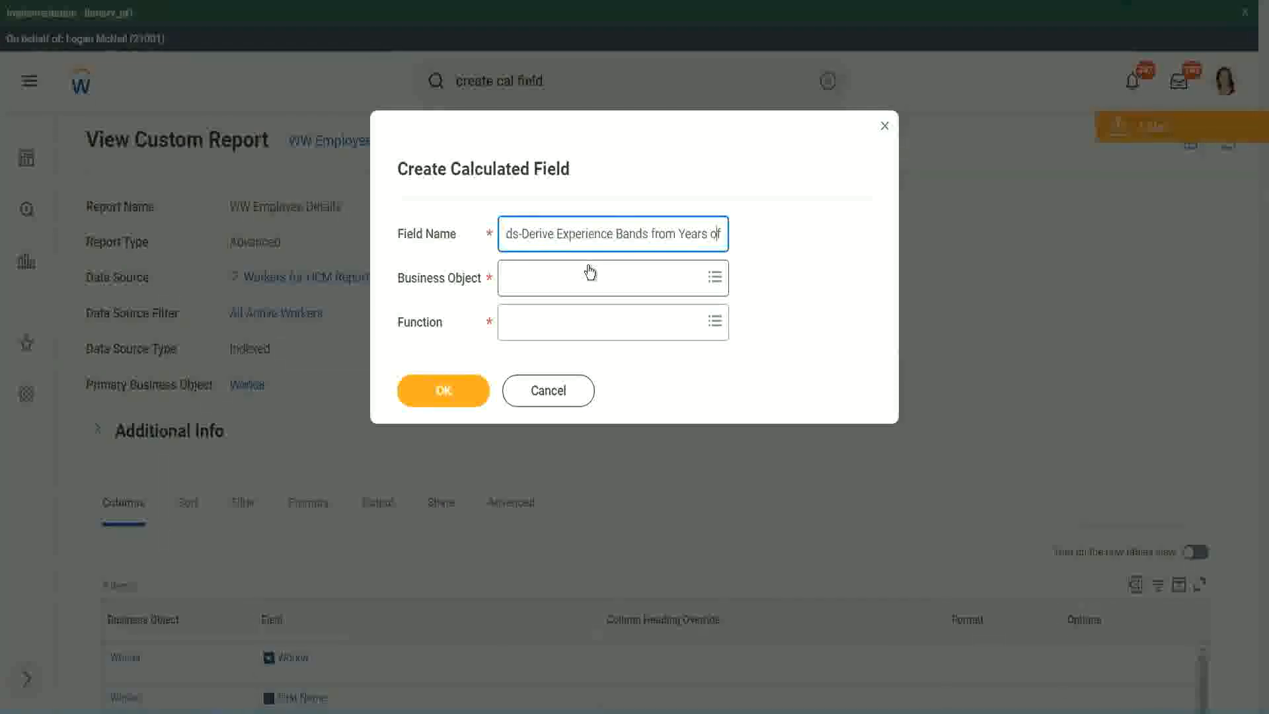
Step: Replace "Derive" with "Determine" in the field name and complete its ending as "Years of Service"
key(Left)
key(Left)
key(Left)
key(Left)
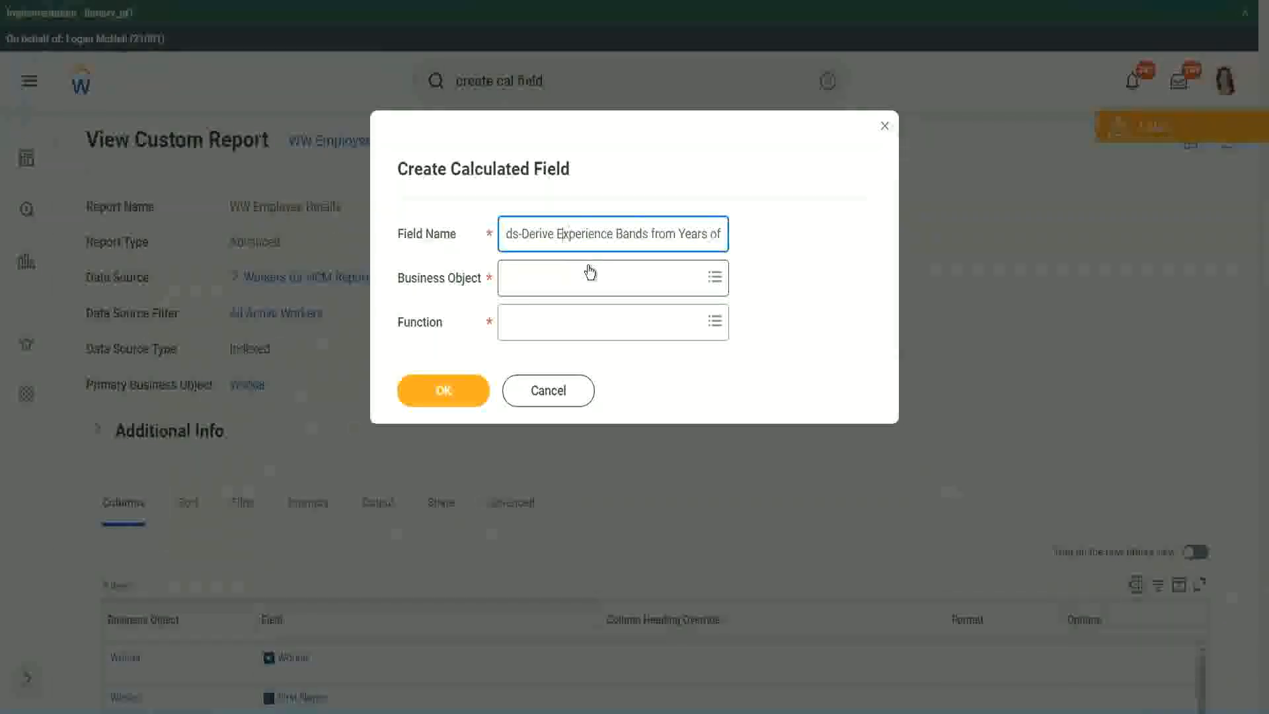
key(shift+Left)
key(shift+Left)
key(shift+Left)
key(shift+Left)
key(shift+Left)
key(shift+Left)
text(Determine)
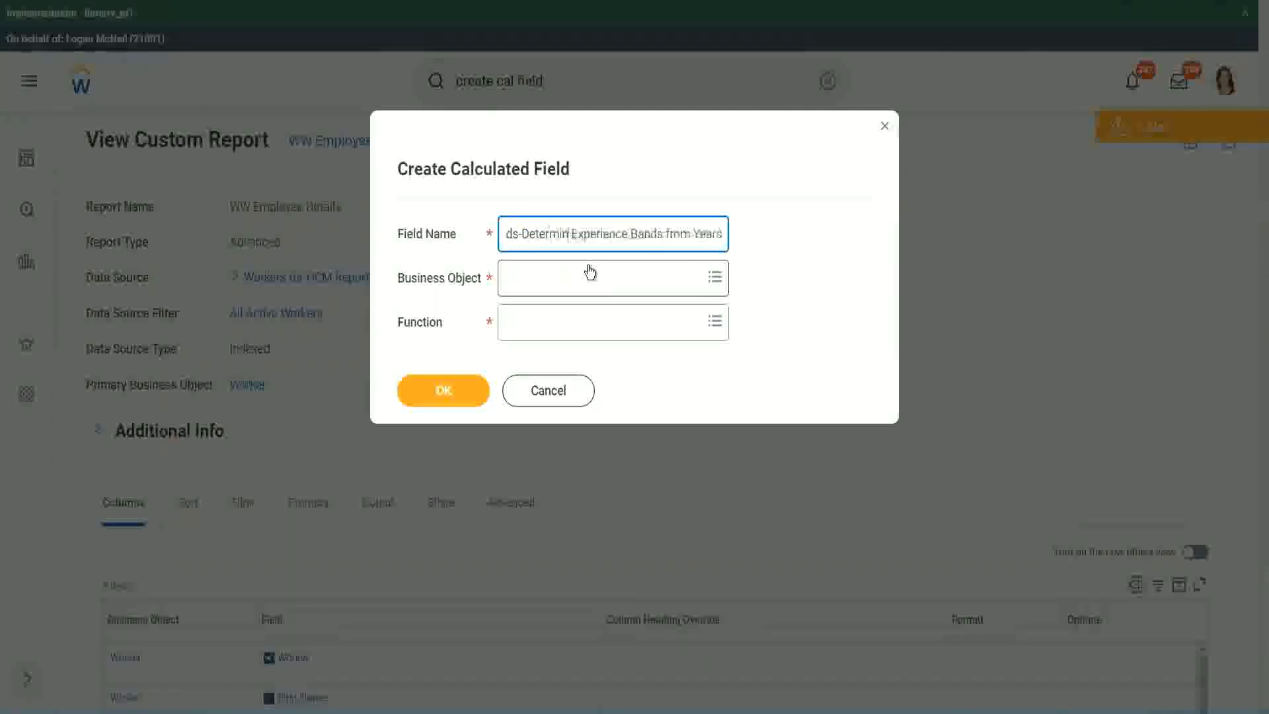
key(Right)
key(Right)
key(Right)
key(Right)
key(Right)
key(Right)
key(Right)
key(Right)
key(Right)
key(Right)
key(Right)
key(Right)
key(Right)
key(Right)
key(Right)
key(Right)
key(Right)
key(Right)
key(Right)
key(Right)
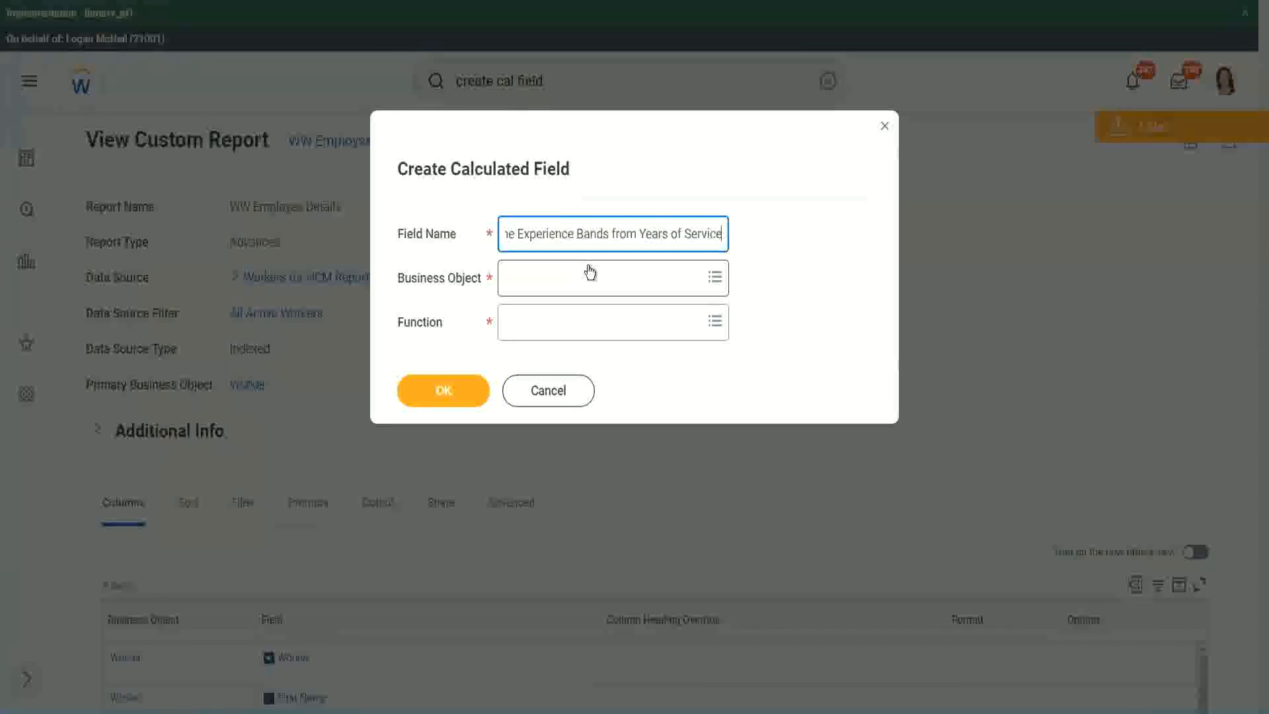
Step: Search for "worker" and set the calculated field's business object to Worker
click(564, 278)
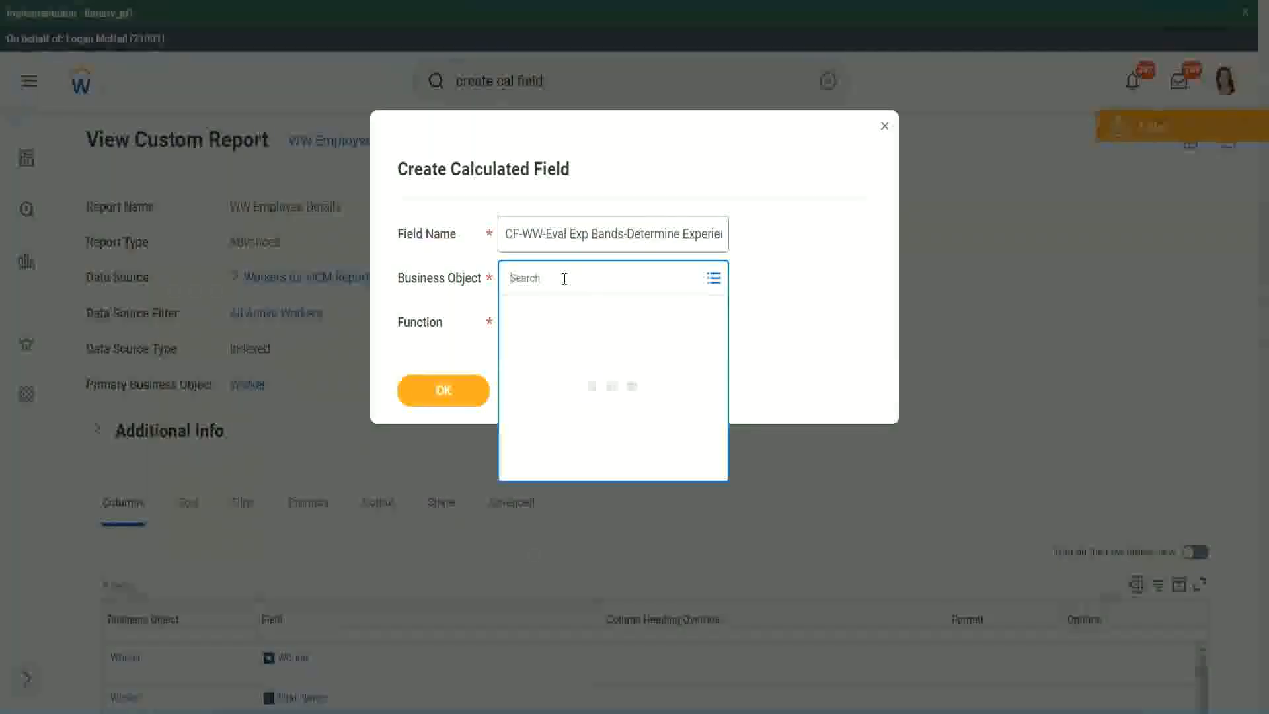
text(work)
key(Return)
text(er)
key(Return)
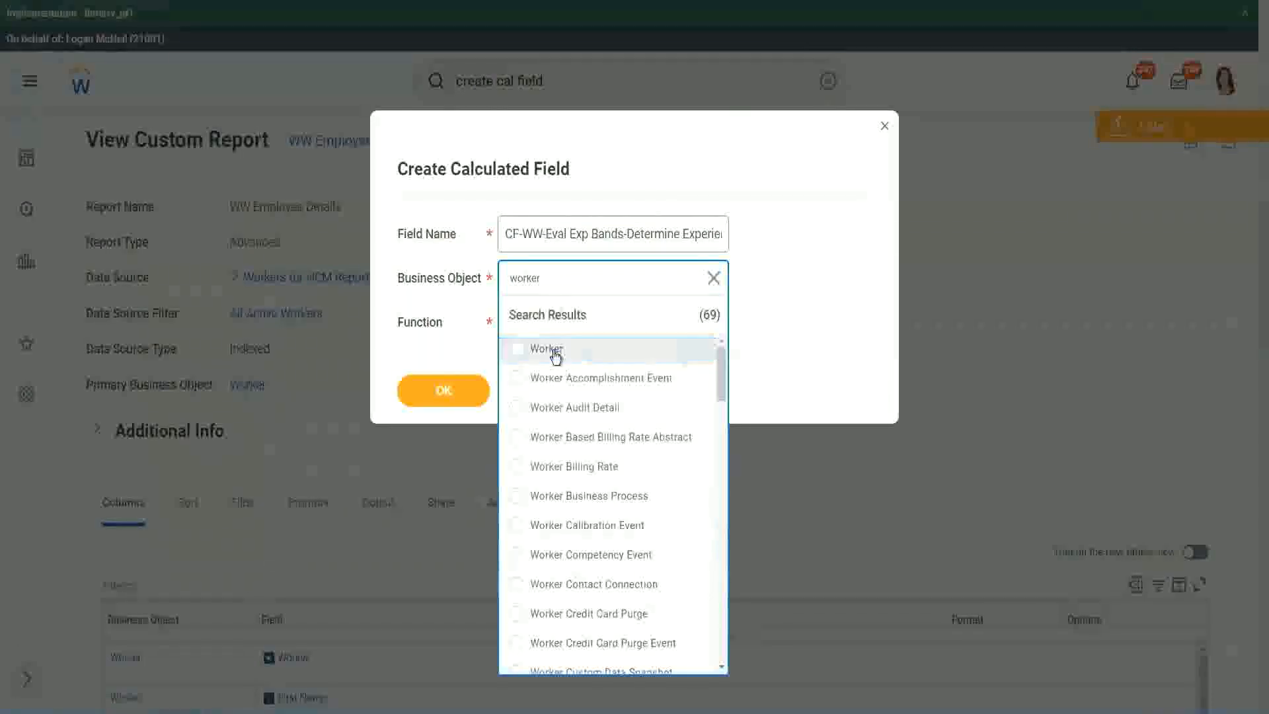
click(553, 357)
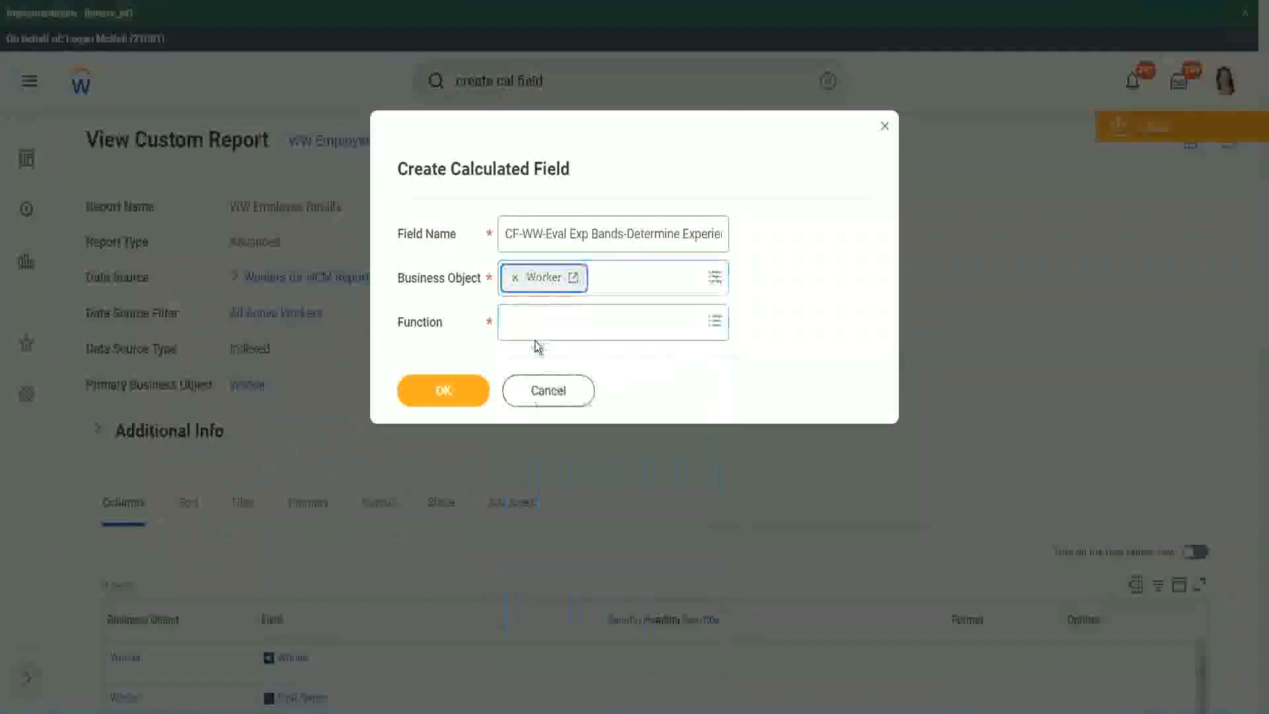
Step: Search the functions for "eval exp" and set the calculated field's function to Evaluate Expression Band
click(536, 319)
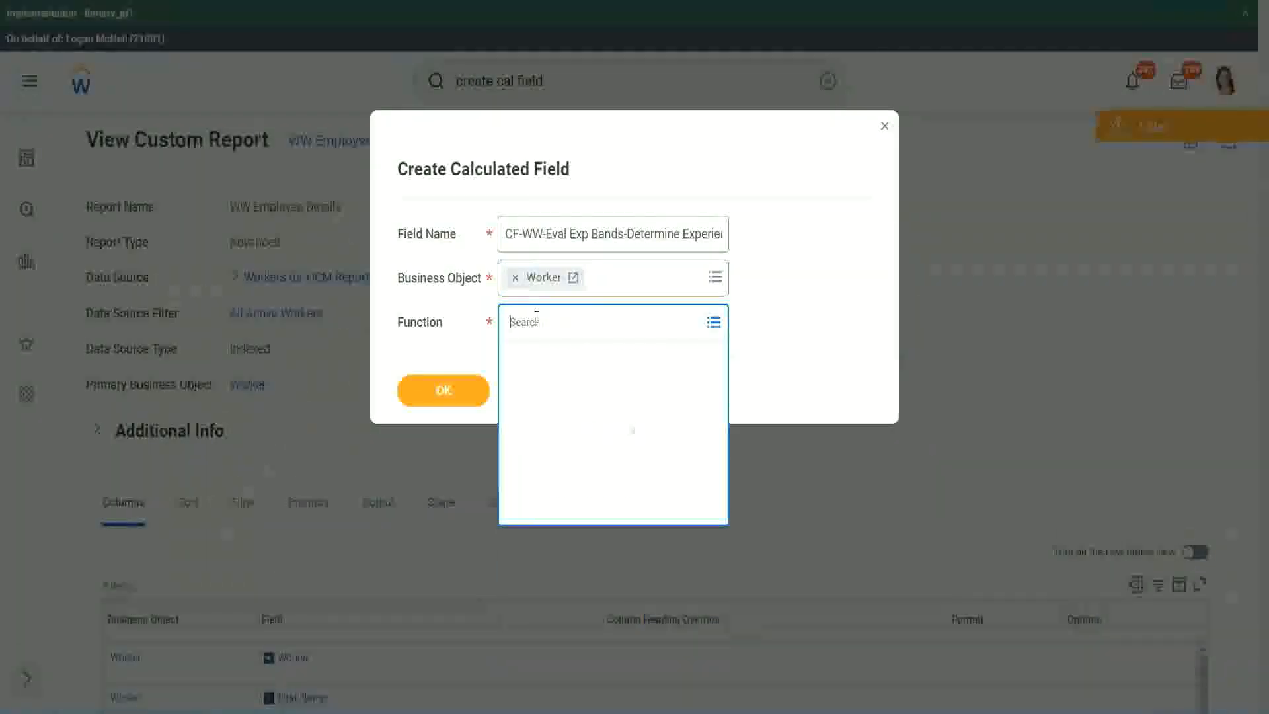
text(eval ex)
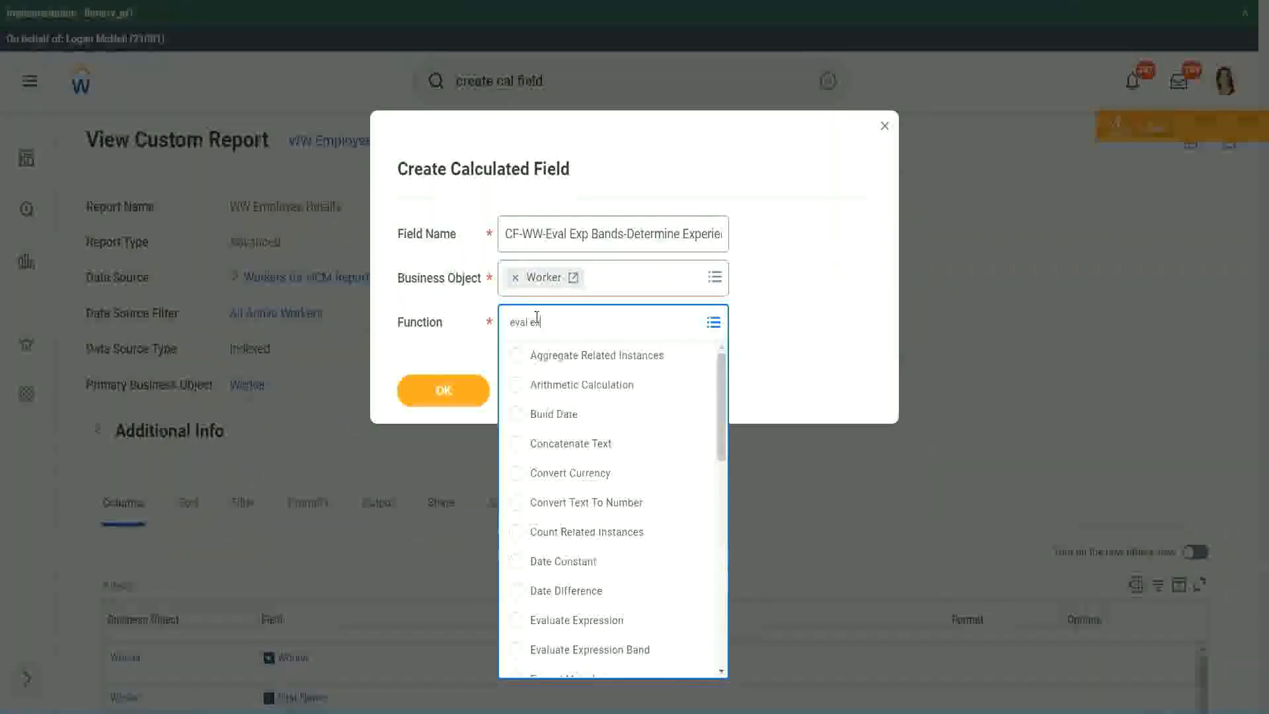
text(p)
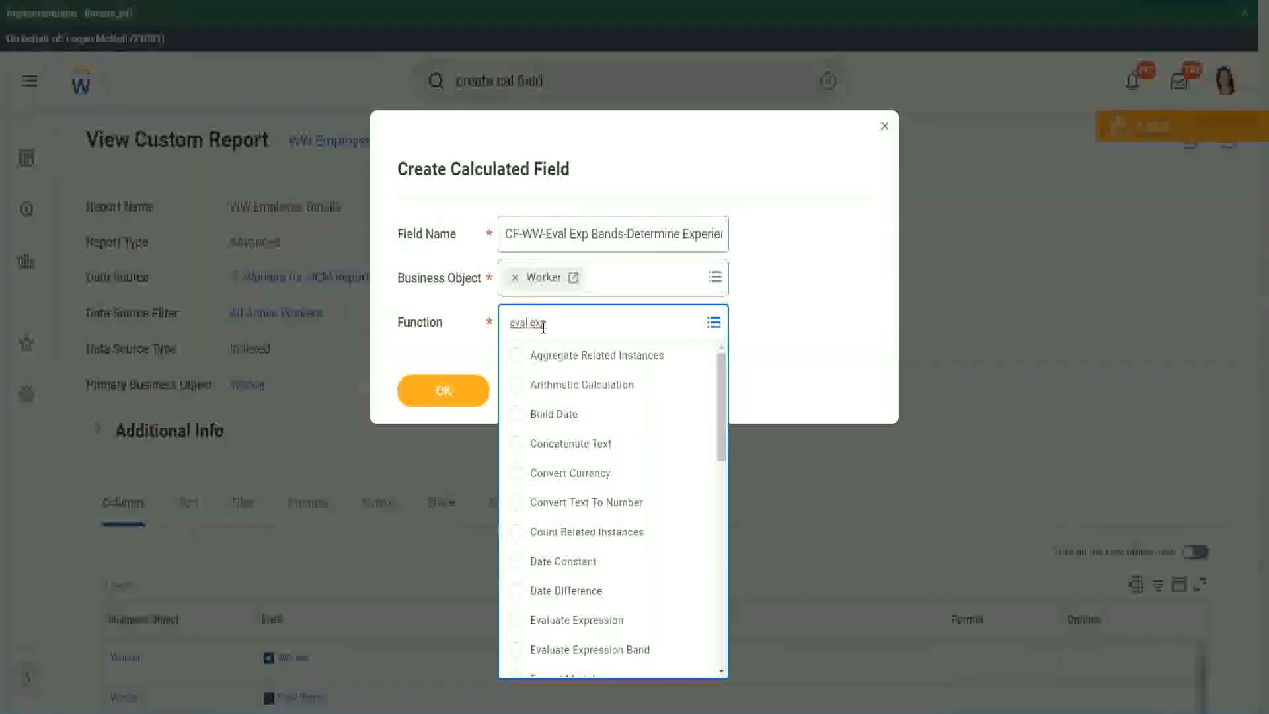
key(Return)
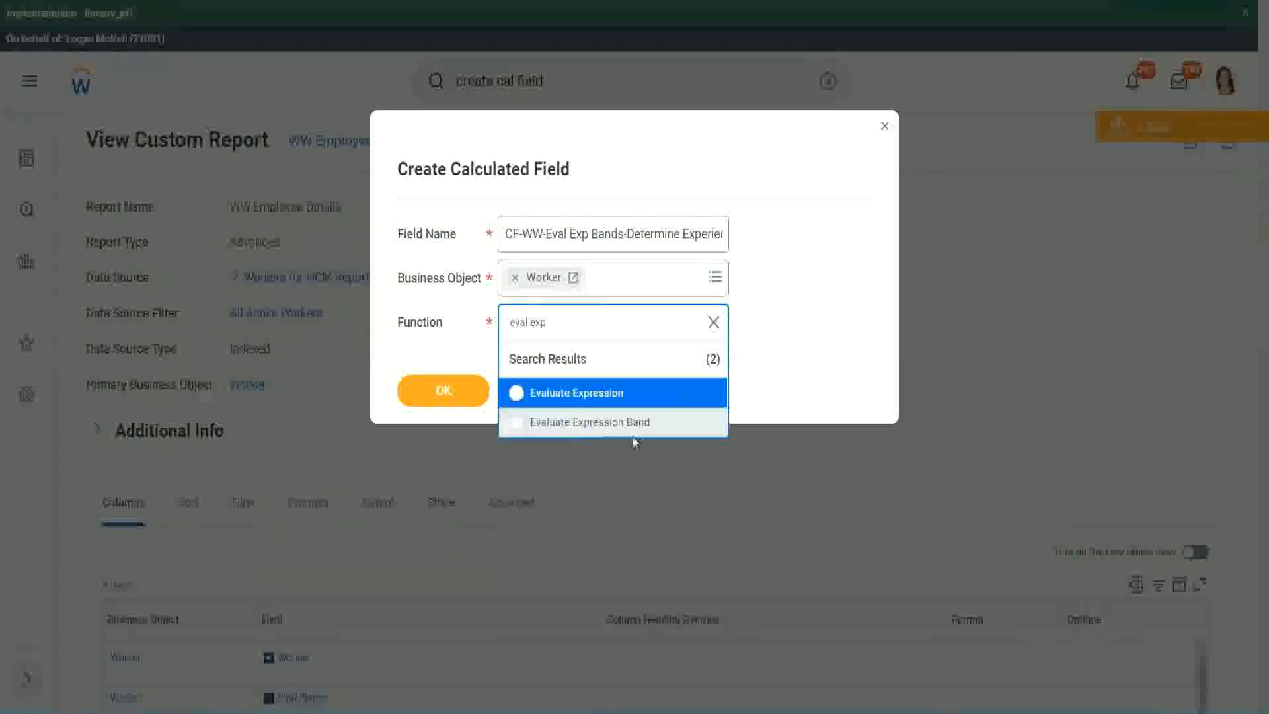
click(640, 426)
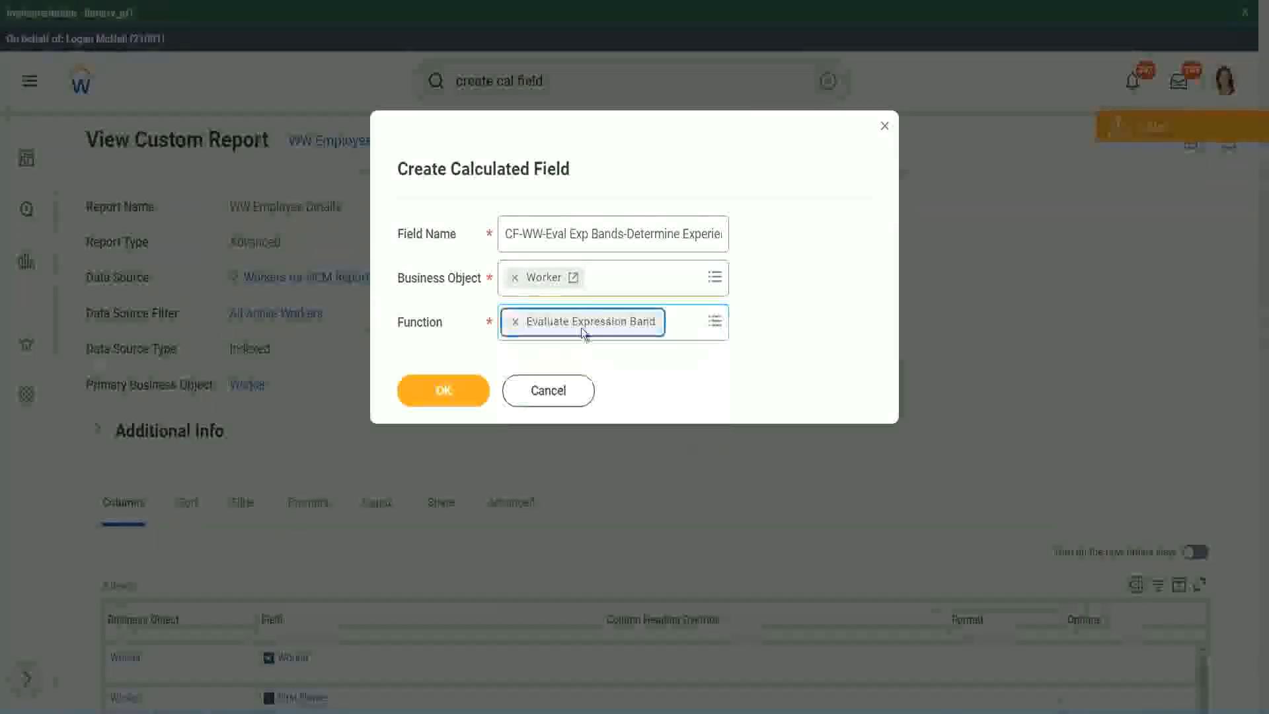
Step: Change "Exp Bands" to "Exp Band" in the field name and confirm the dialog to open the field's definition
click(623, 234)
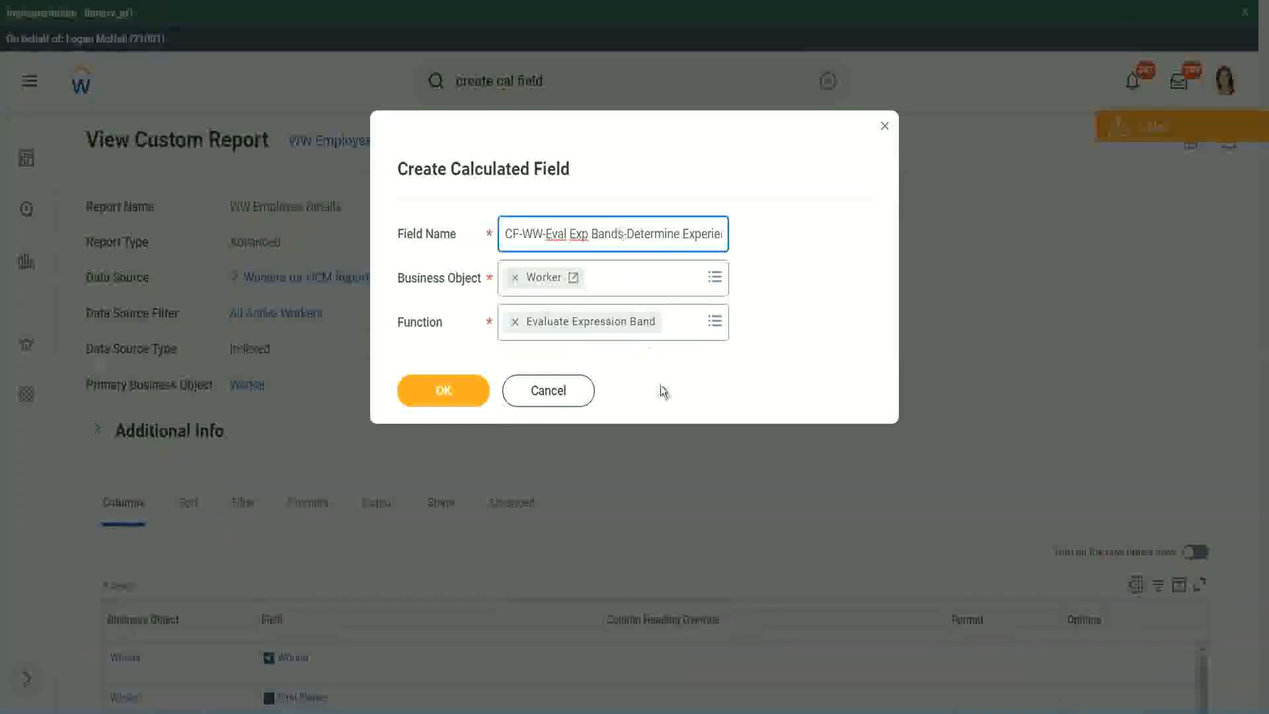
key(BackSpace)
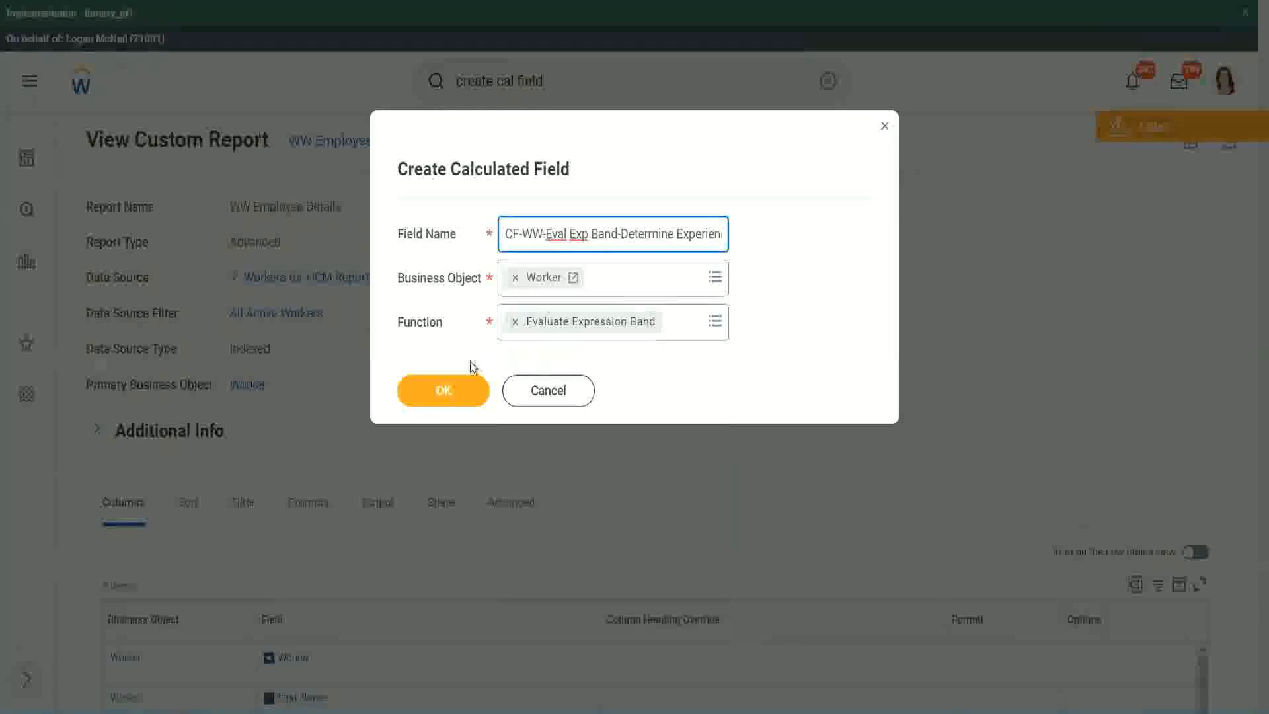
click(451, 394)
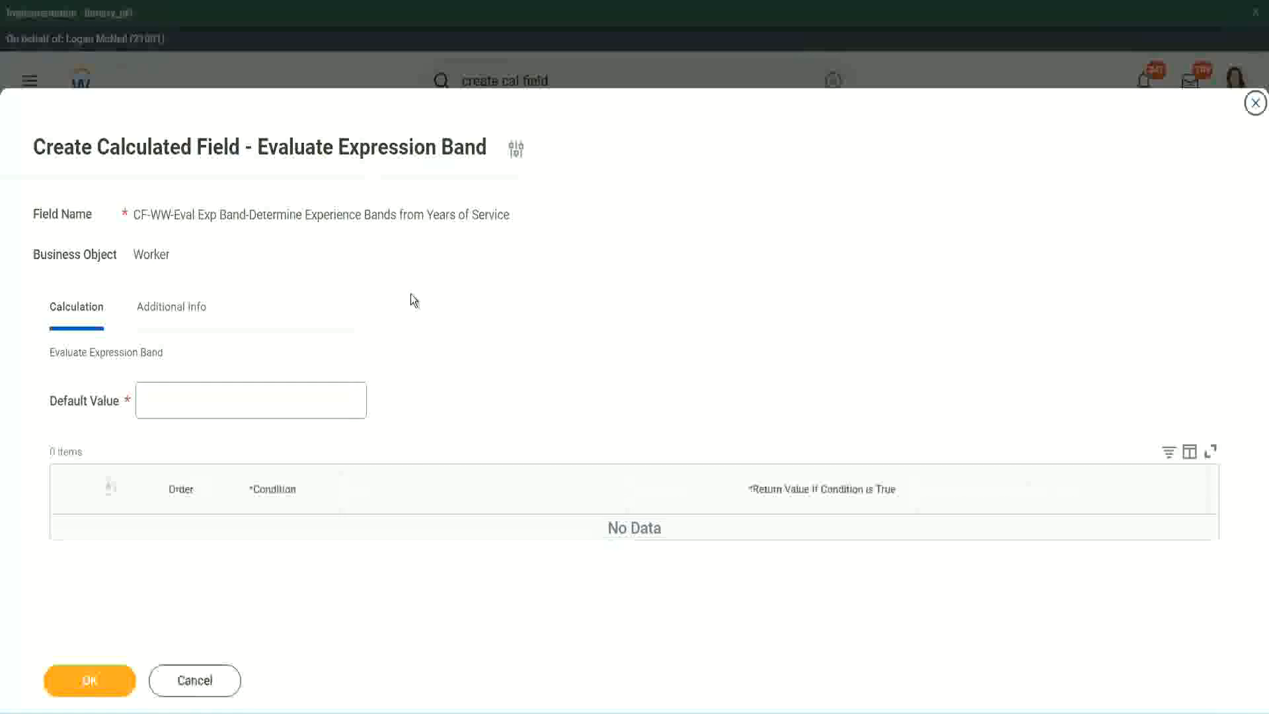
Step: Set the default value to "-" and add the first condition row
click(183, 408)
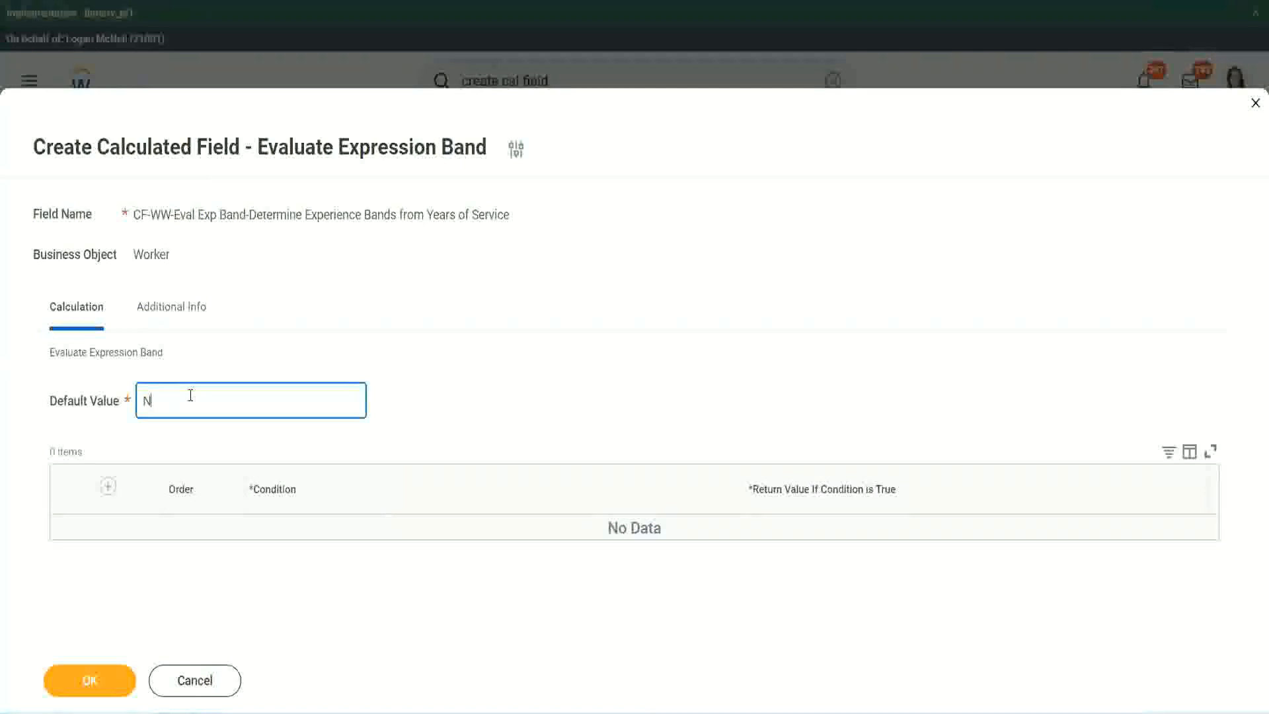
key(BackSpace)
text(-)
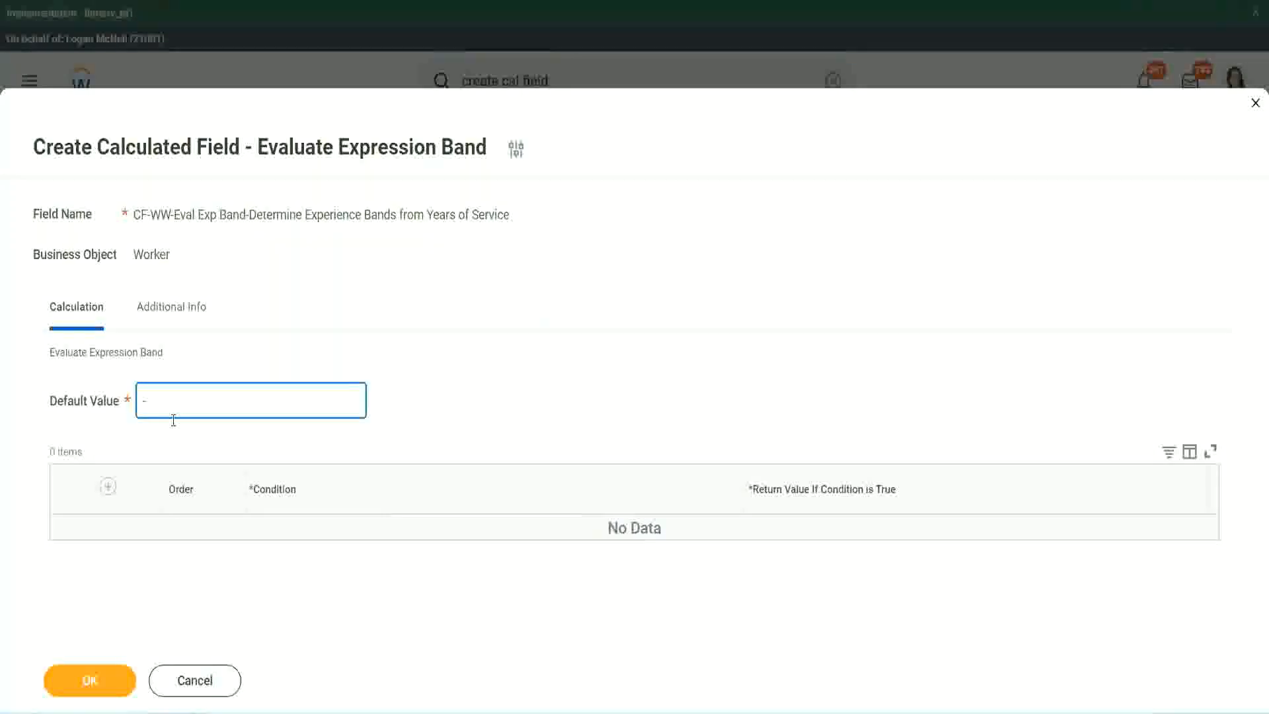
click(108, 487)
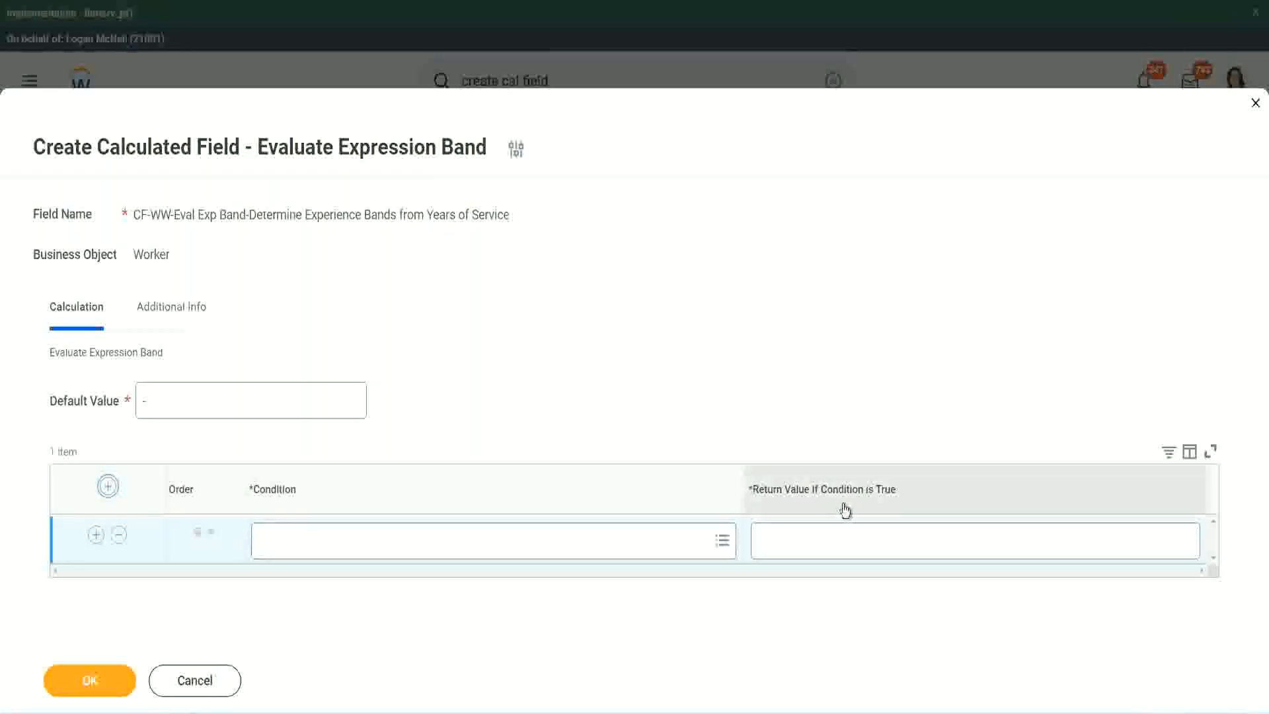
click(826, 542)
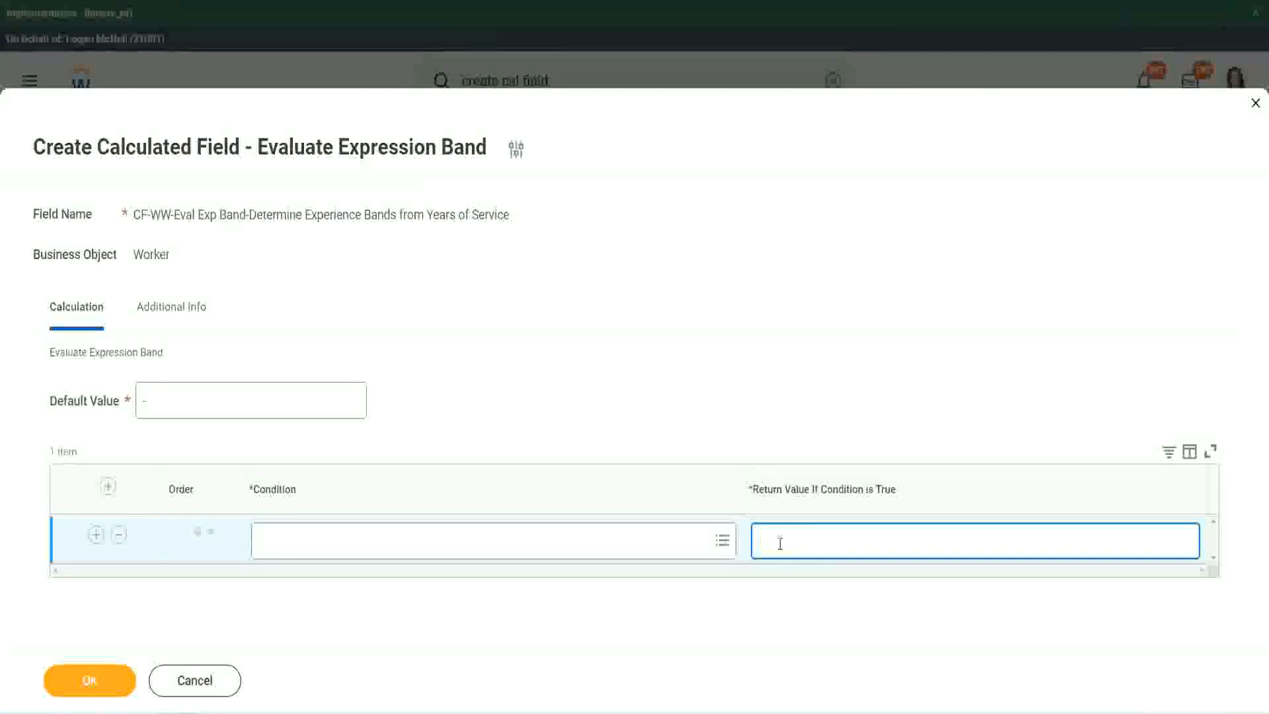
text(adkadjaidjaijdi)
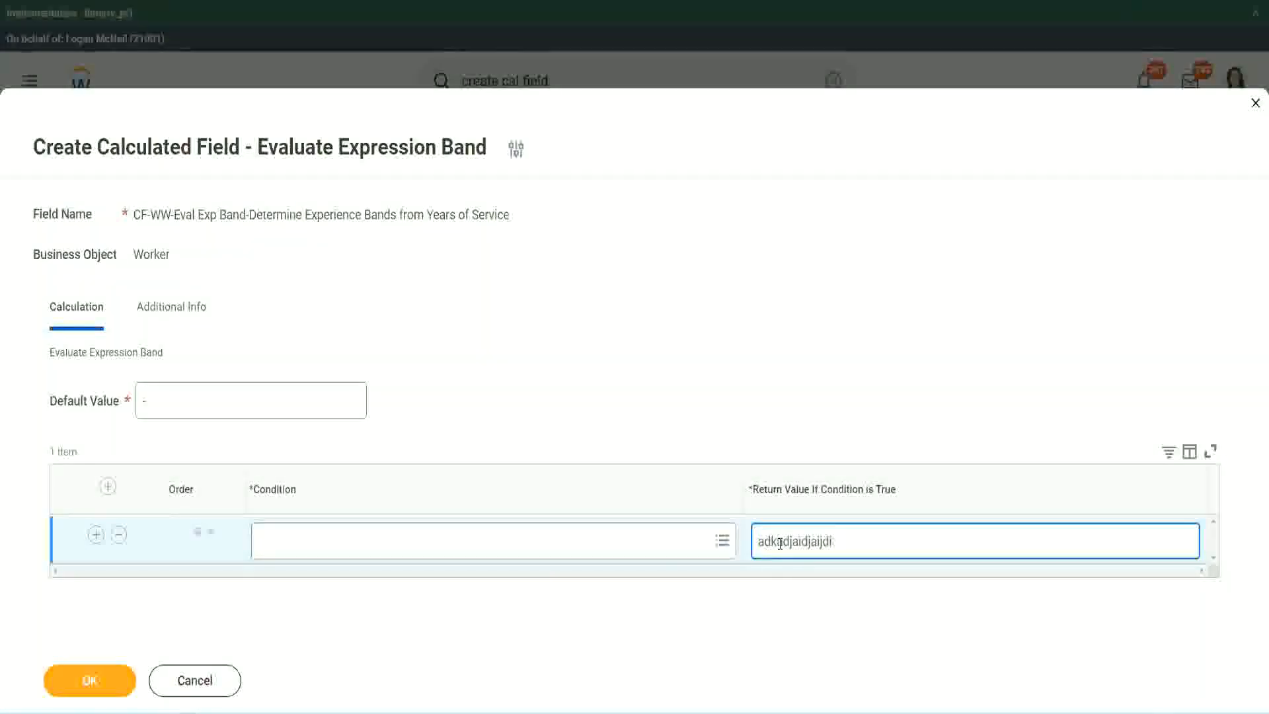
key(BackSpace)
key(BackSpace)
key(BackSpace)
key(BackSpace)
key(BackSpace)
key(BackSpace)
key(BackSpace)
key(BackSpace)
key(BackSpace)
key(BackSpace)
key(BackSpace)
key(BackSpace)
key(BackSpace)
key(BackSpace)
key(BackSpace)
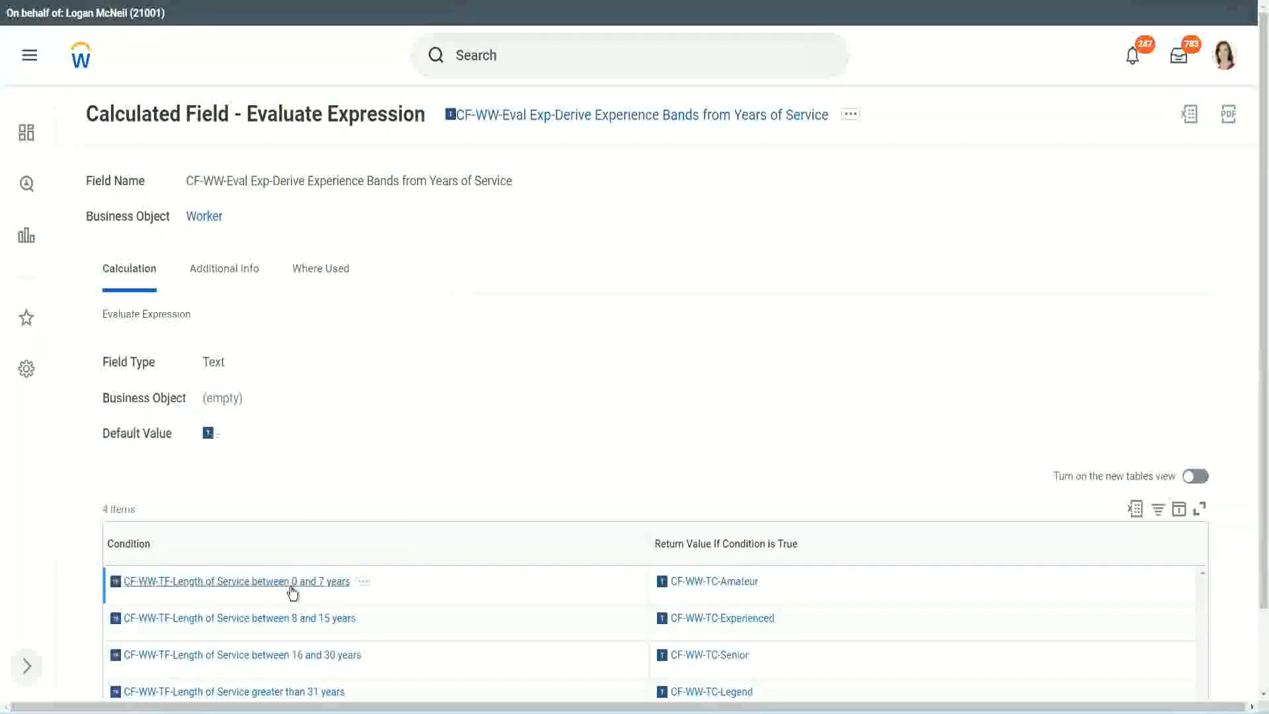
Step: Copy CF-WW-TF-Length of Service between 0 and 7 years from the existing field into the first row's condition, with return value Amateur
right_click(291, 583)
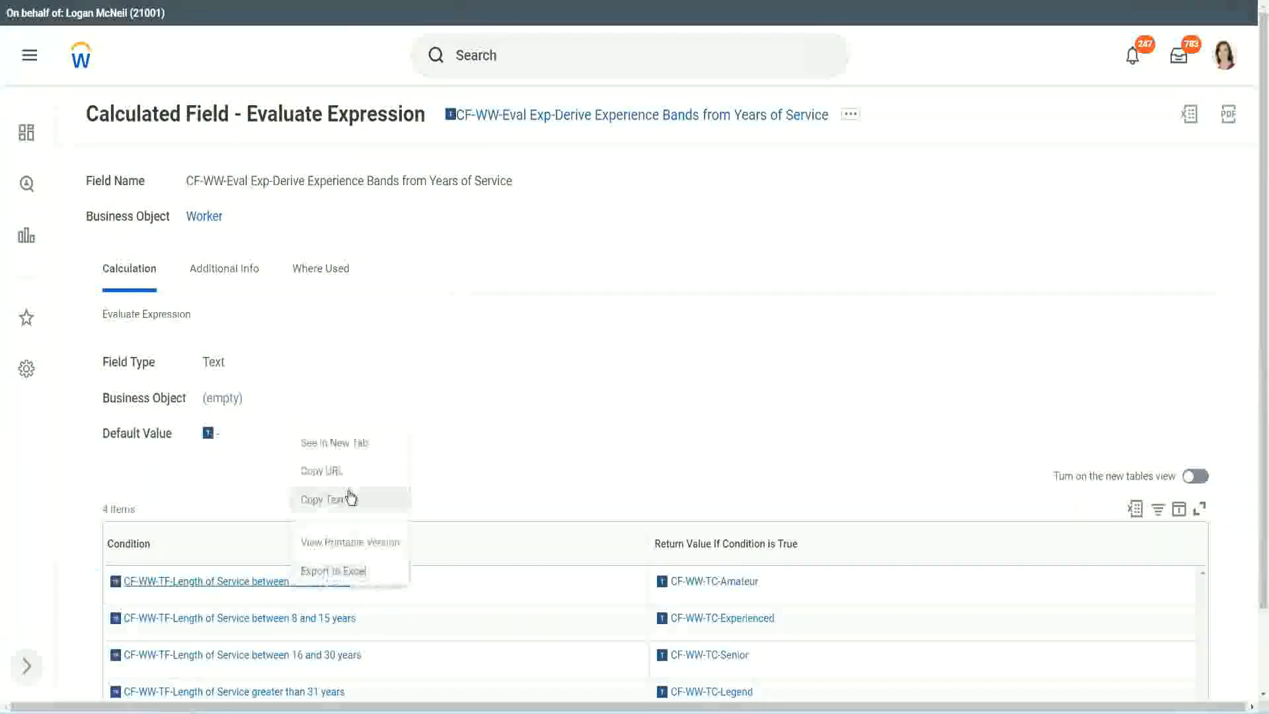
click(322, 500)
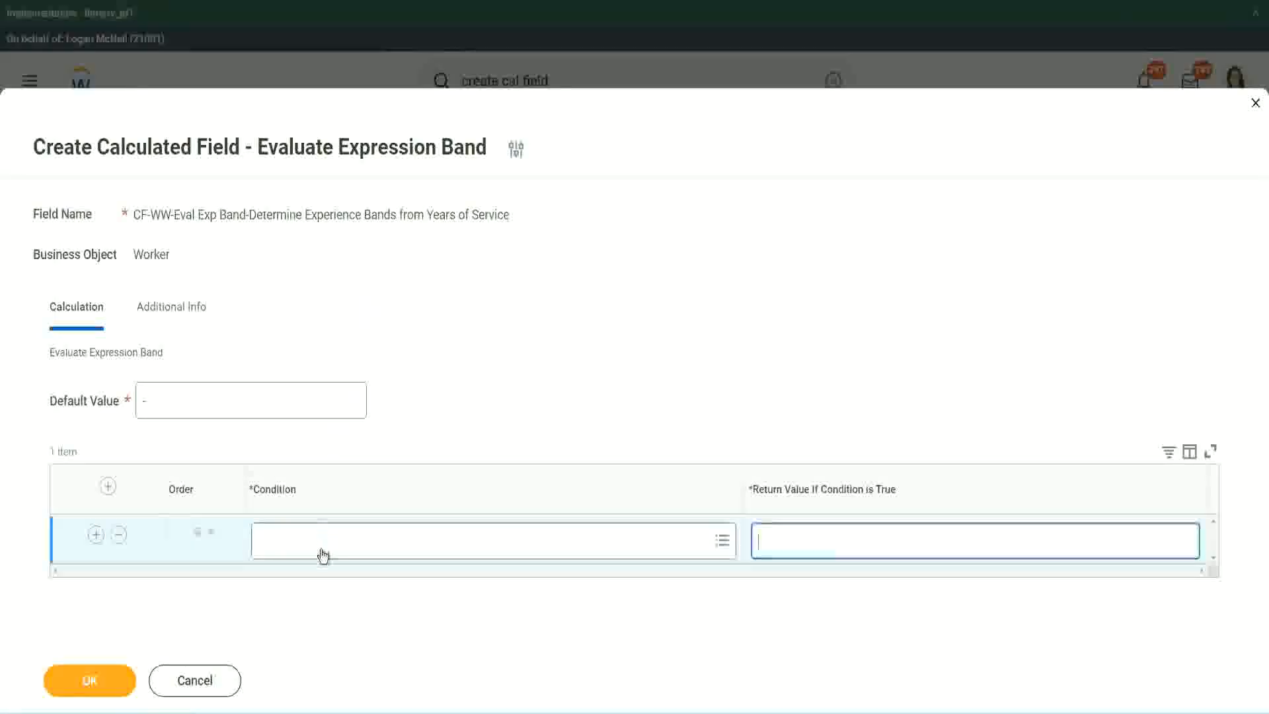
click(324, 547)
text(CF-WW-TF-Length of Service between 0 and 7 years)
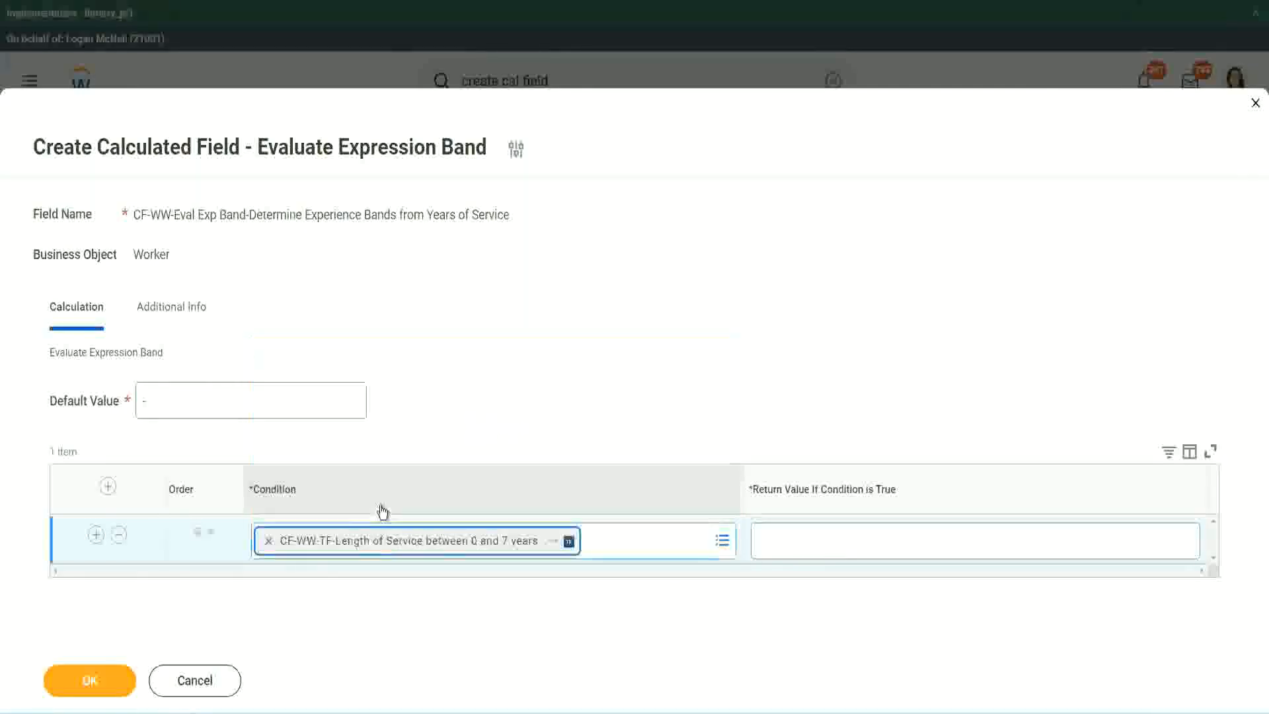
click(801, 528)
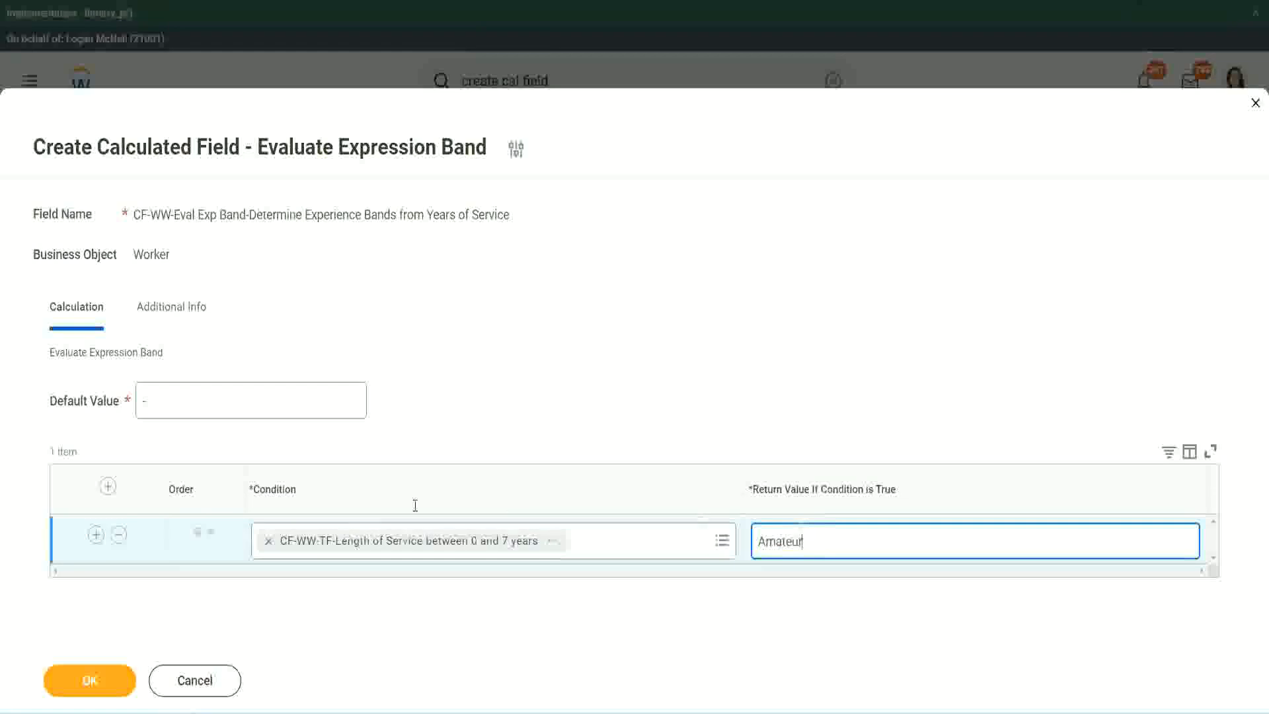
Step: Add three more empty condition rows below the Amateur row
click(95, 534)
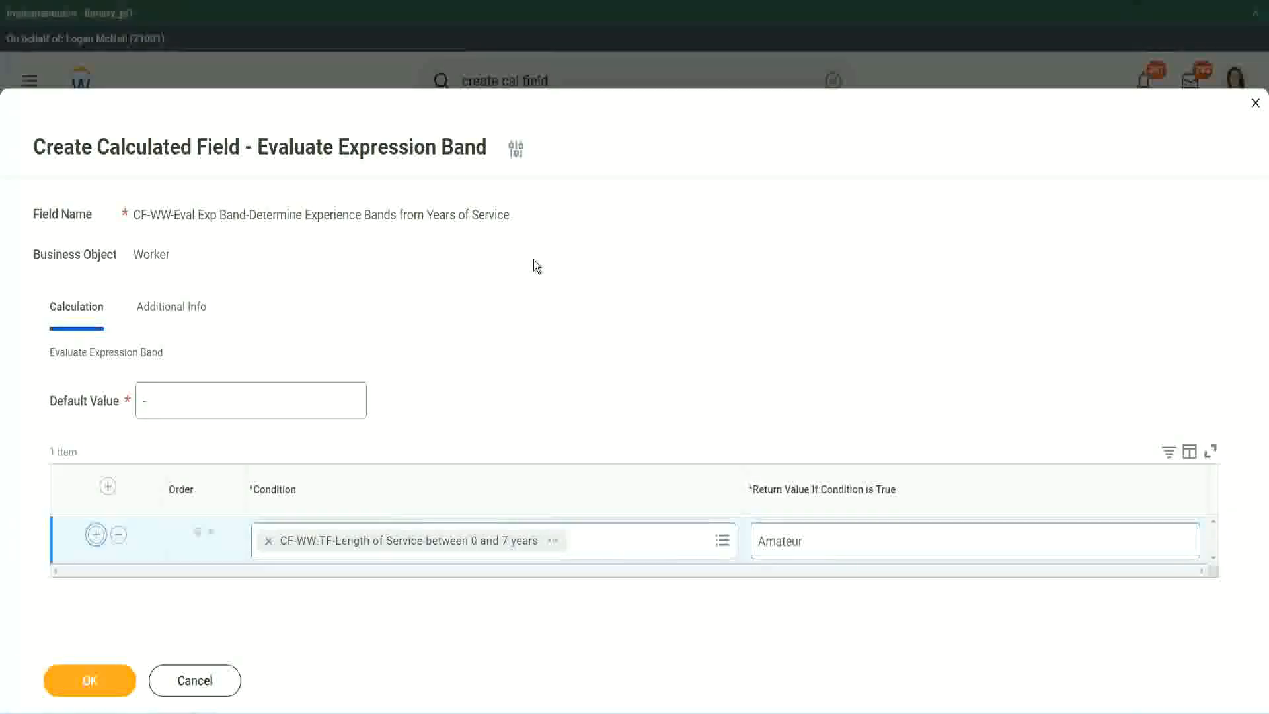
click(95, 583)
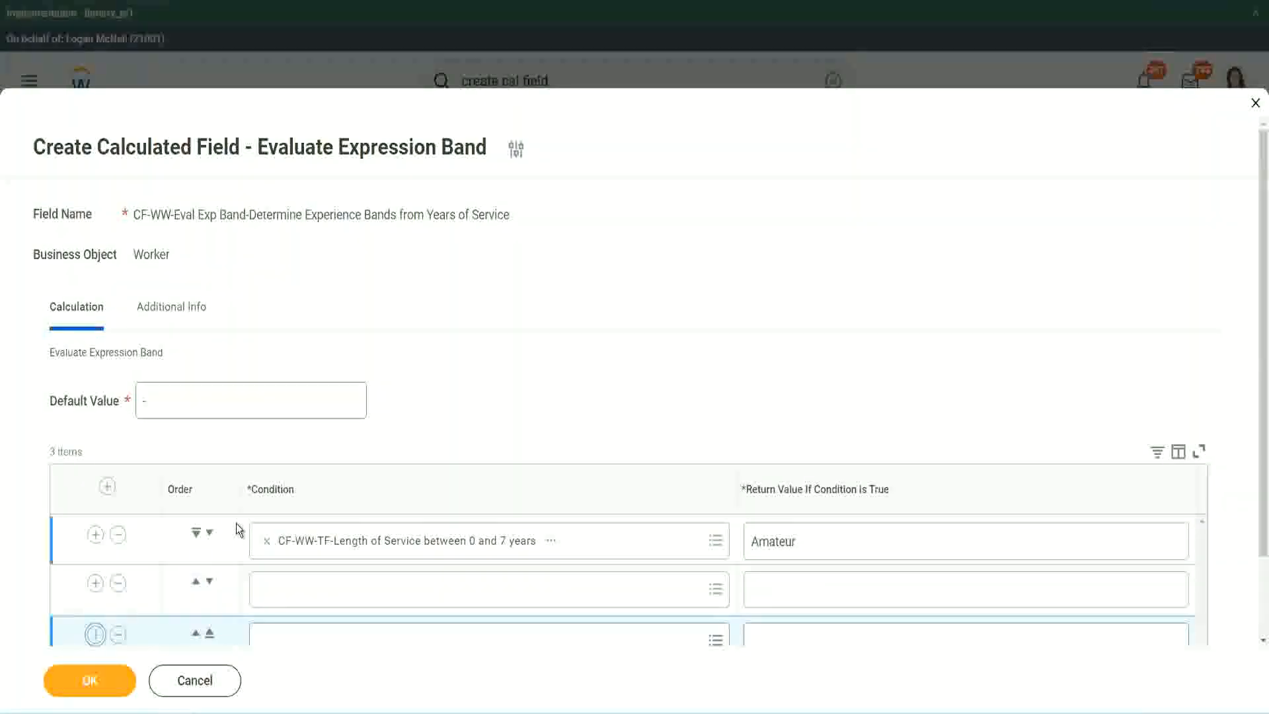
scroll(236, 524, down, 2)
click(95, 537)
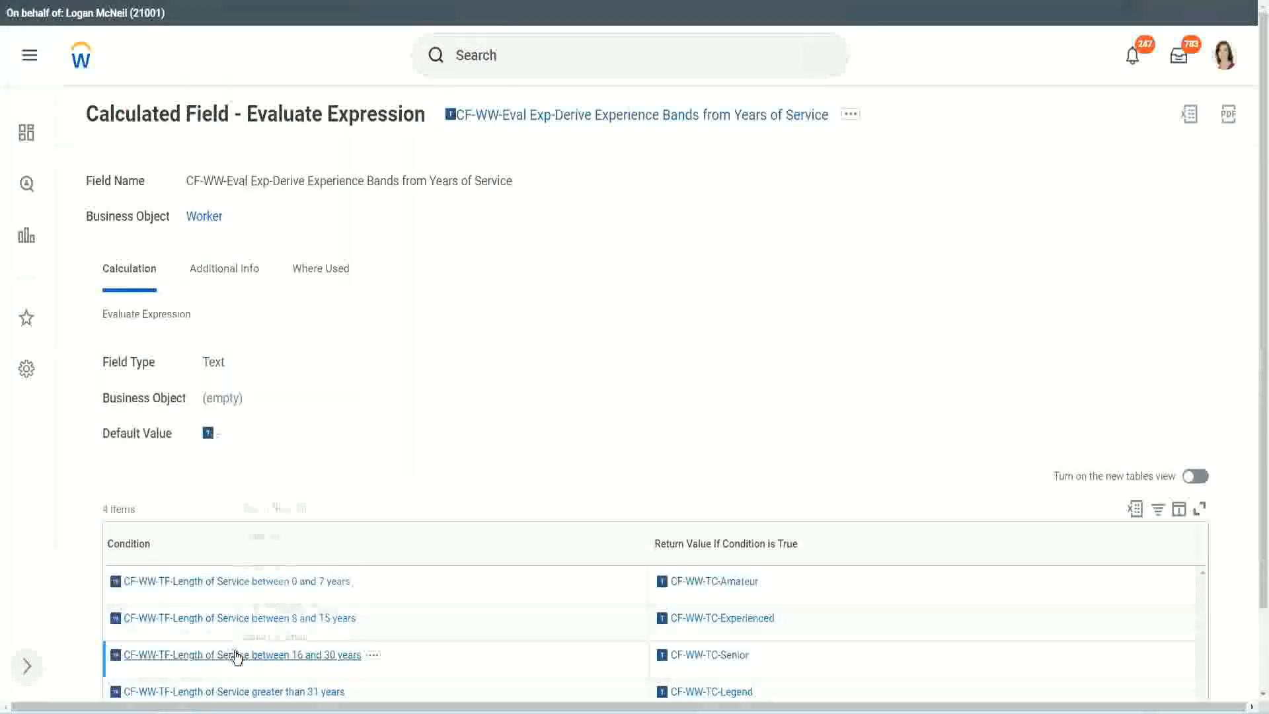
Step: Copy CF-WW-TF-Length of Service between 16 and 30 years into the second row's condition and move that row down one place
right_click(242, 655)
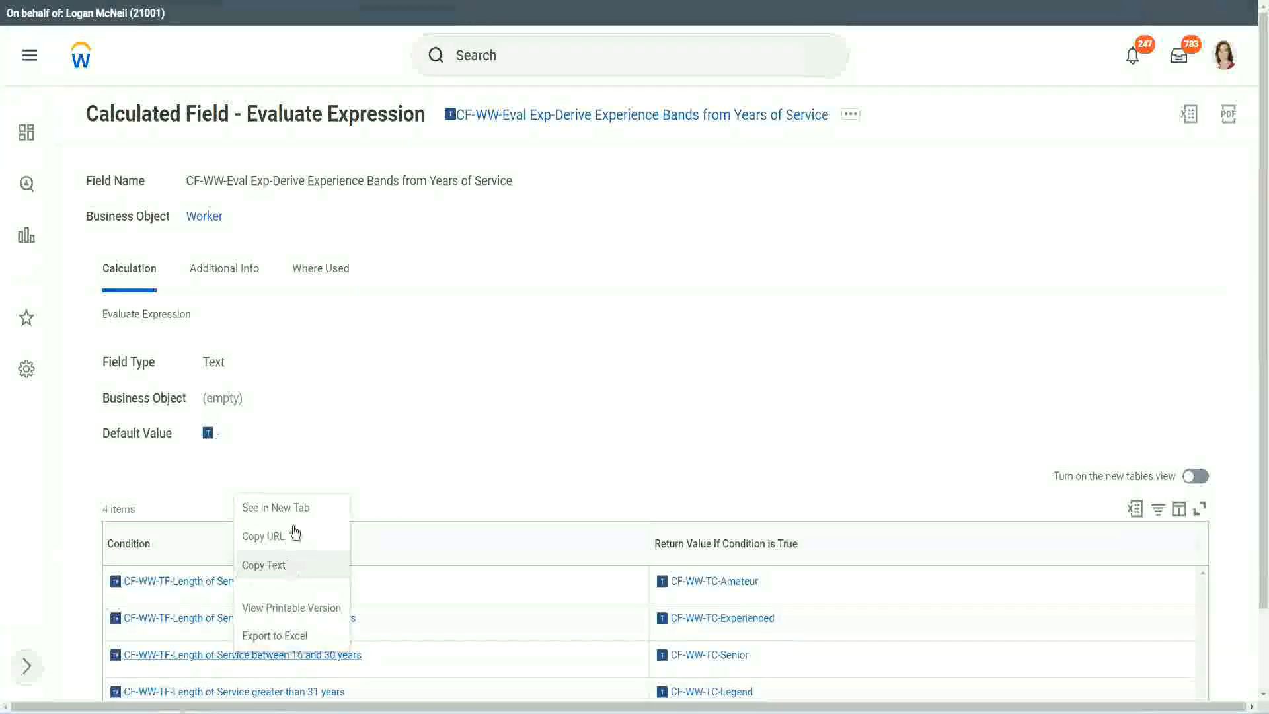
click(289, 536)
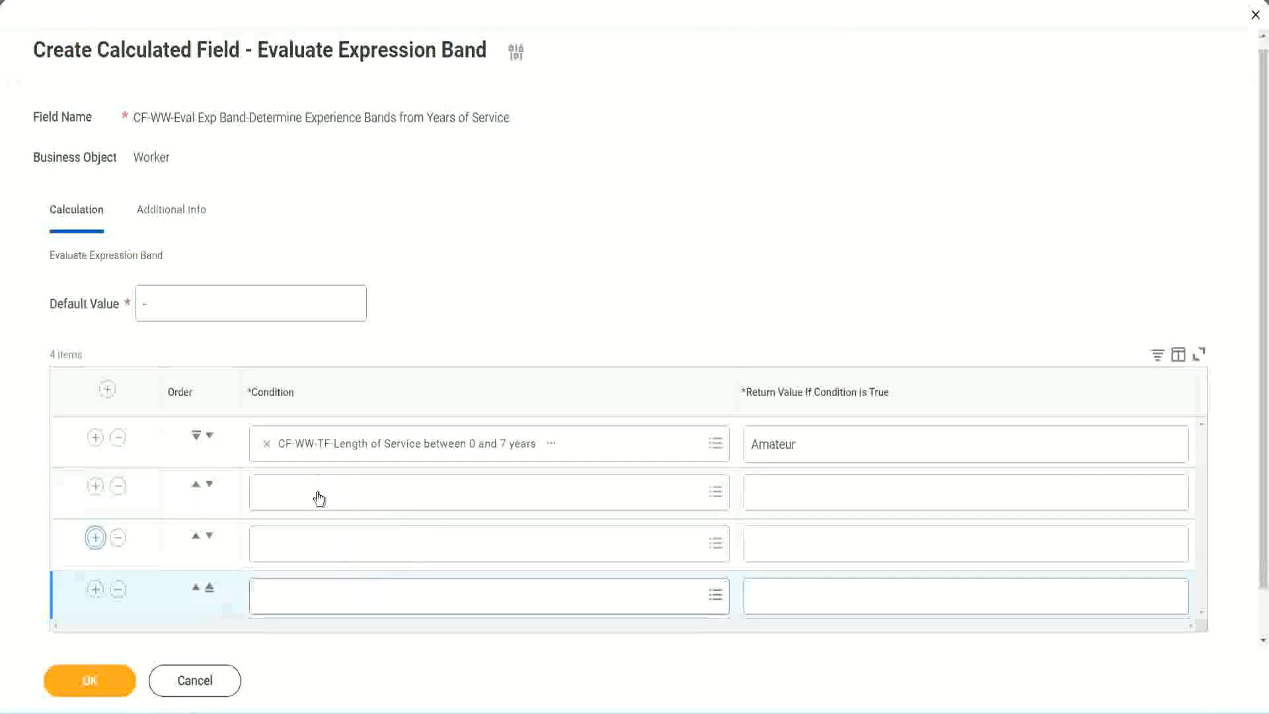
click(319, 492)
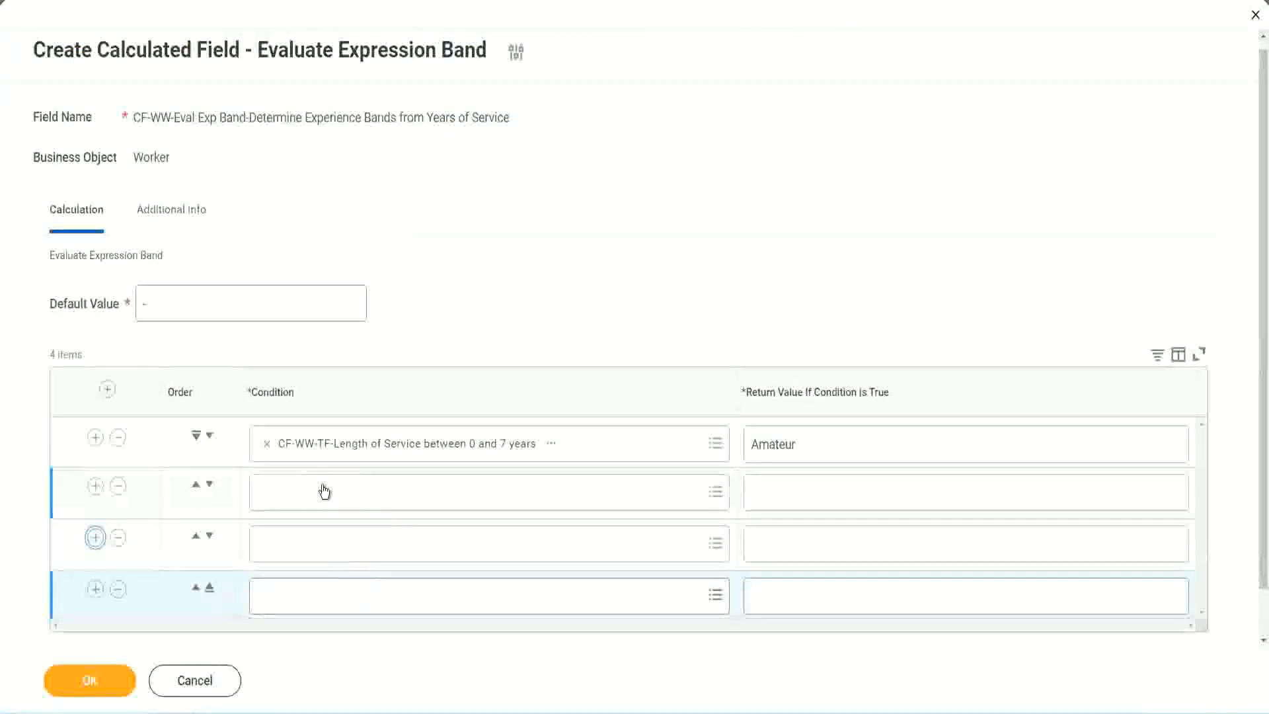
key(ctrl+v)
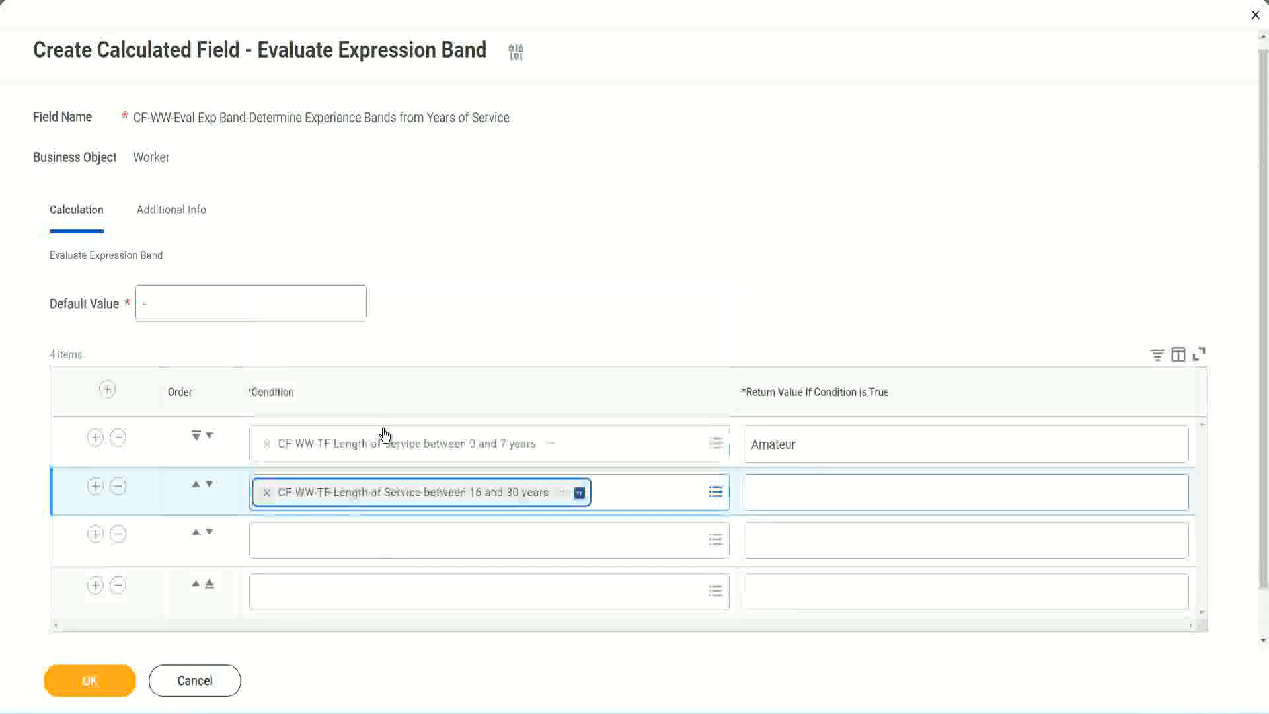
click(210, 484)
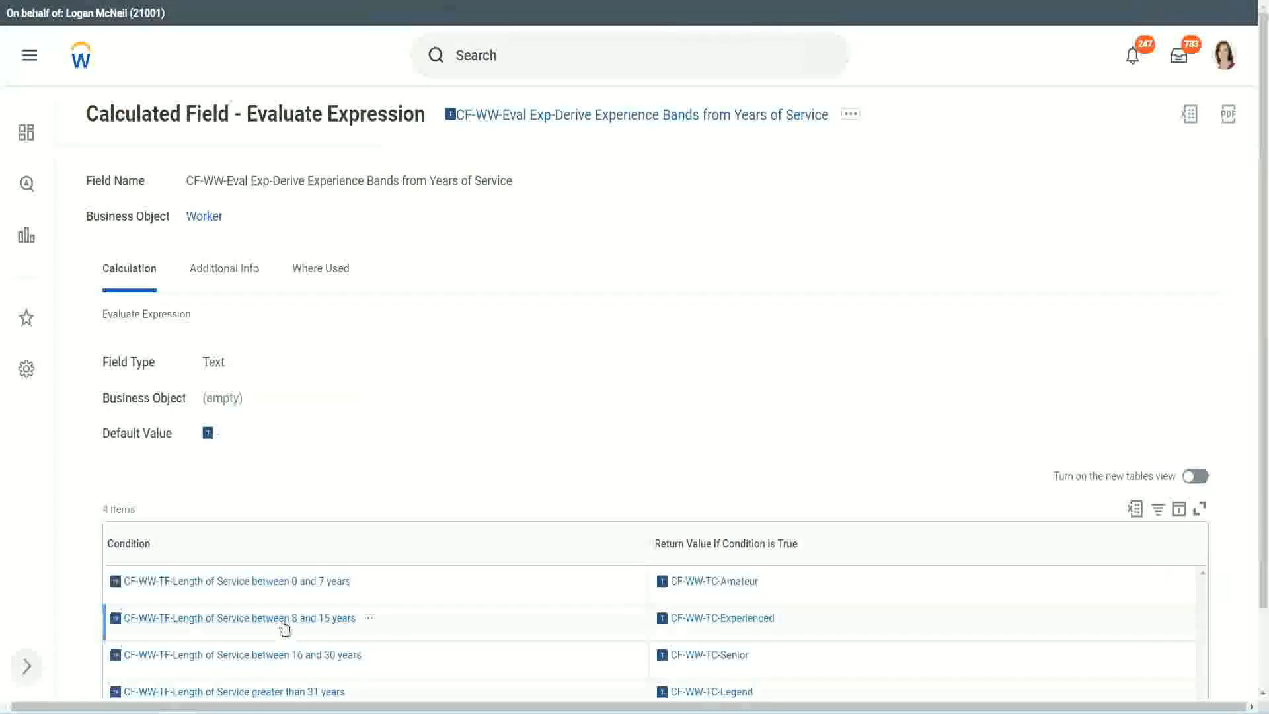
Step: Copy CF-WW-TF-Length of Service between 8 and 15 years from the existing field into the second row's condition
right_click(285, 627)
click(311, 535)
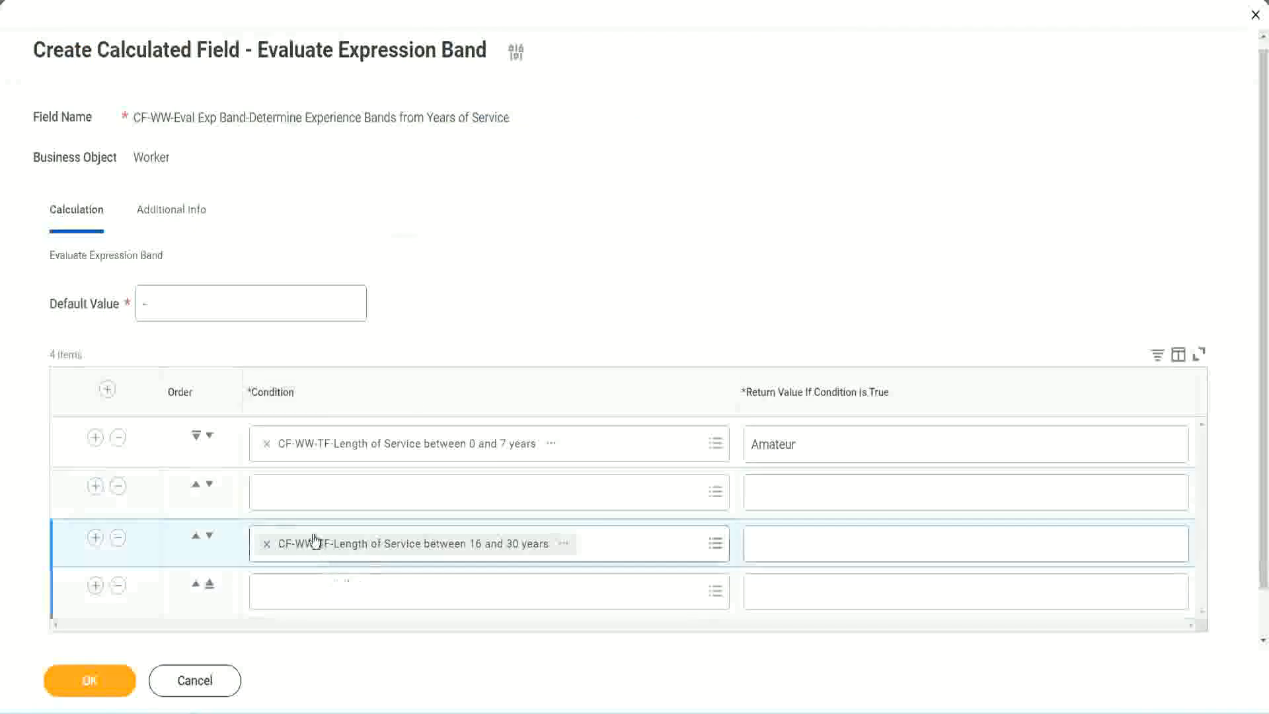
click(317, 505)
key(ctrl+v)
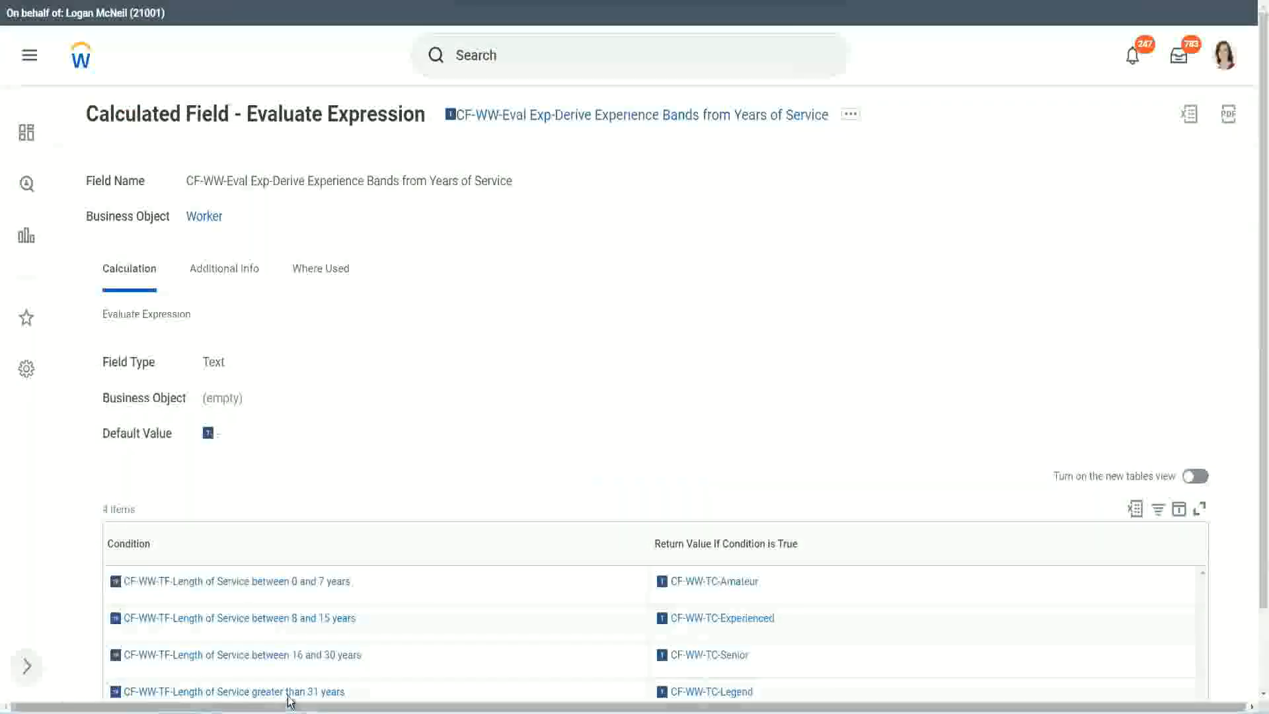
Step: Copy CF-WW-TF-Length of Service greater than 31 years from the existing field into the fourth row's condition
right_click(289, 700)
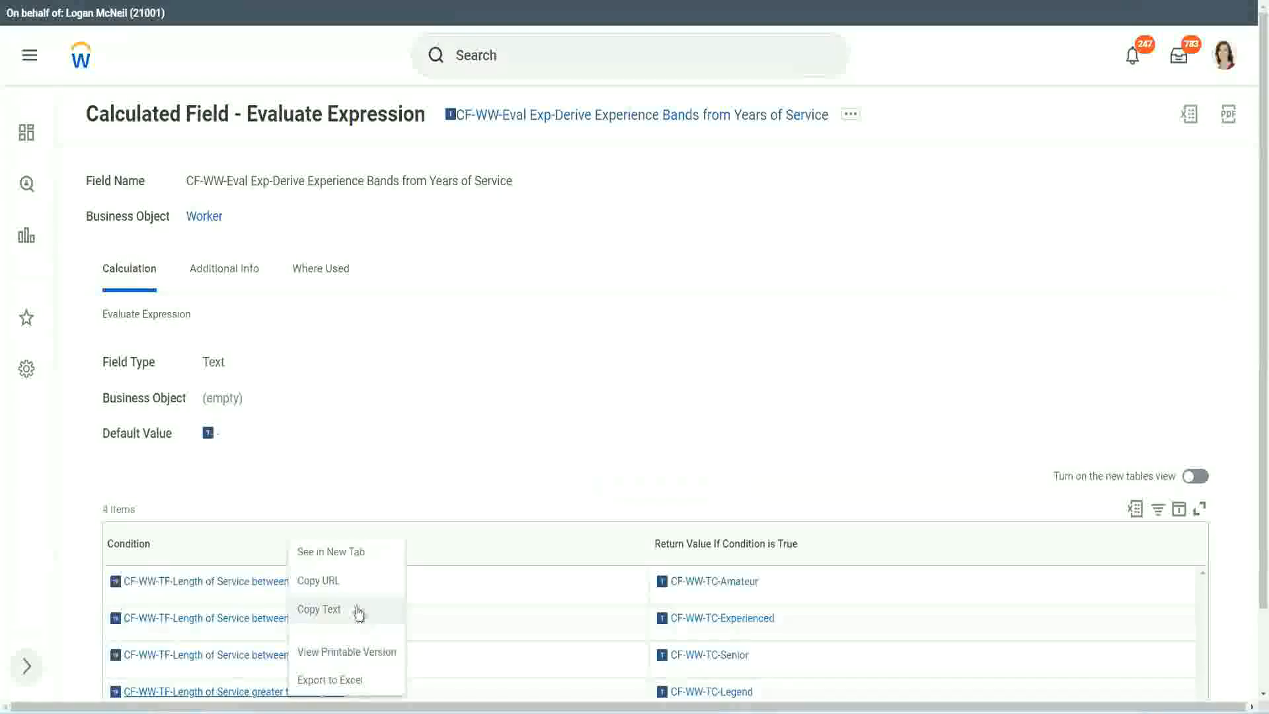
click(363, 623)
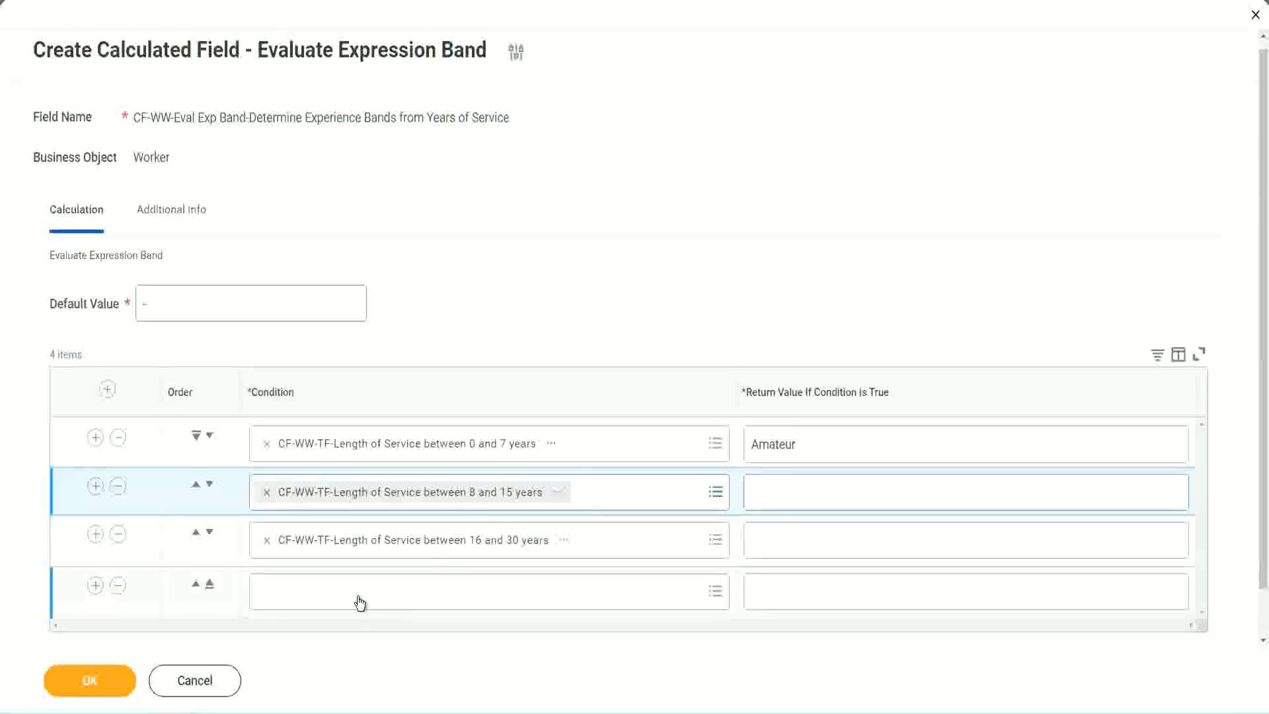
click(361, 603)
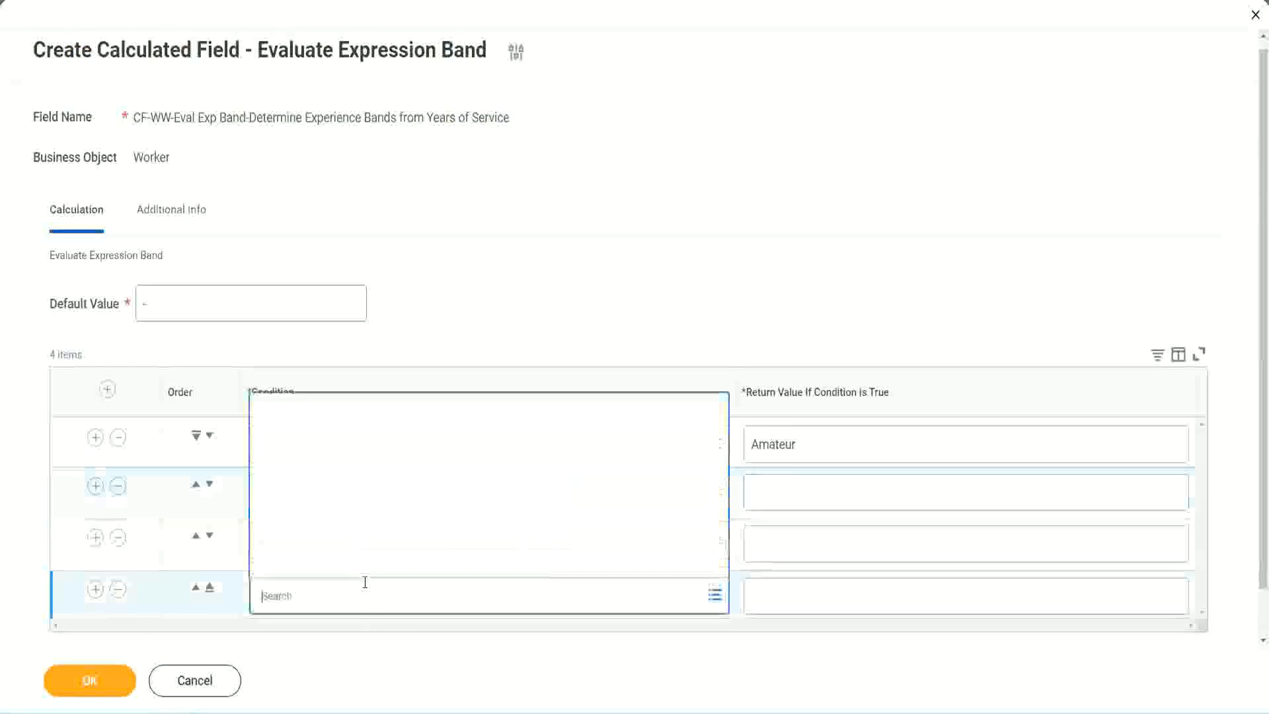
key(ctrl+v)
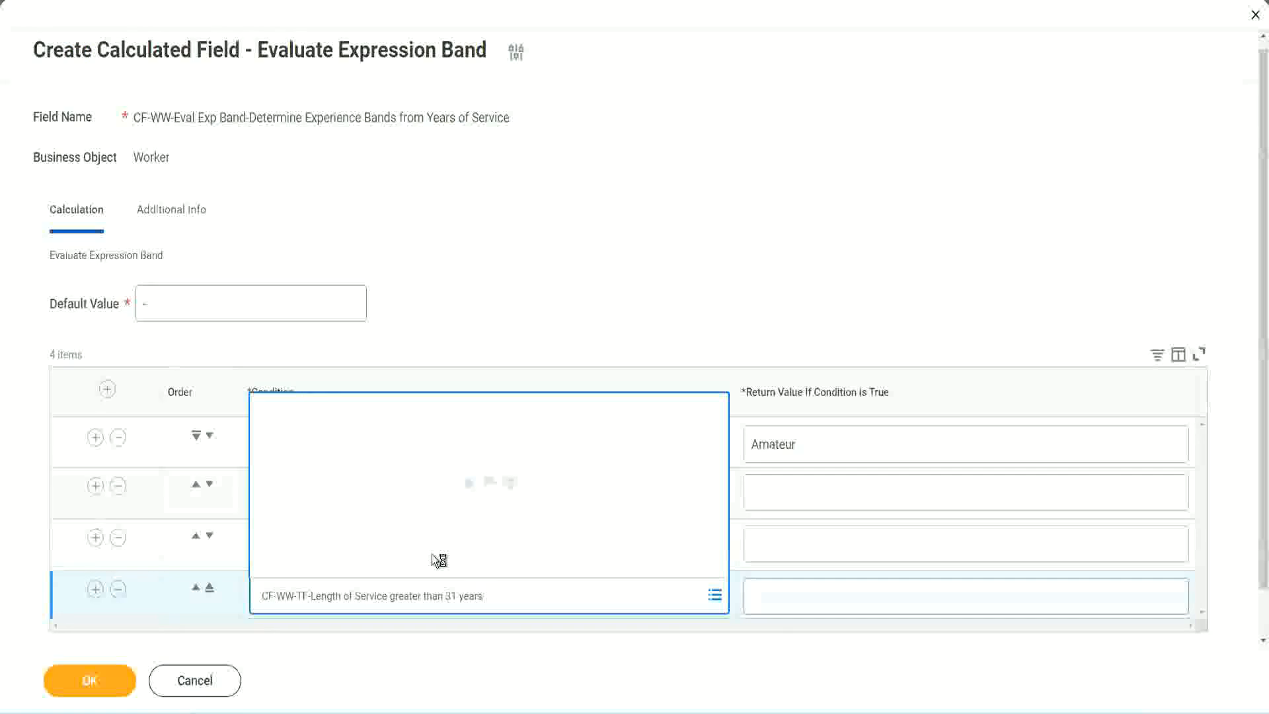
Step: Set the return values to Legend in row four, Senior in row three and Experienced in row two, and save the calculated field
click(834, 595)
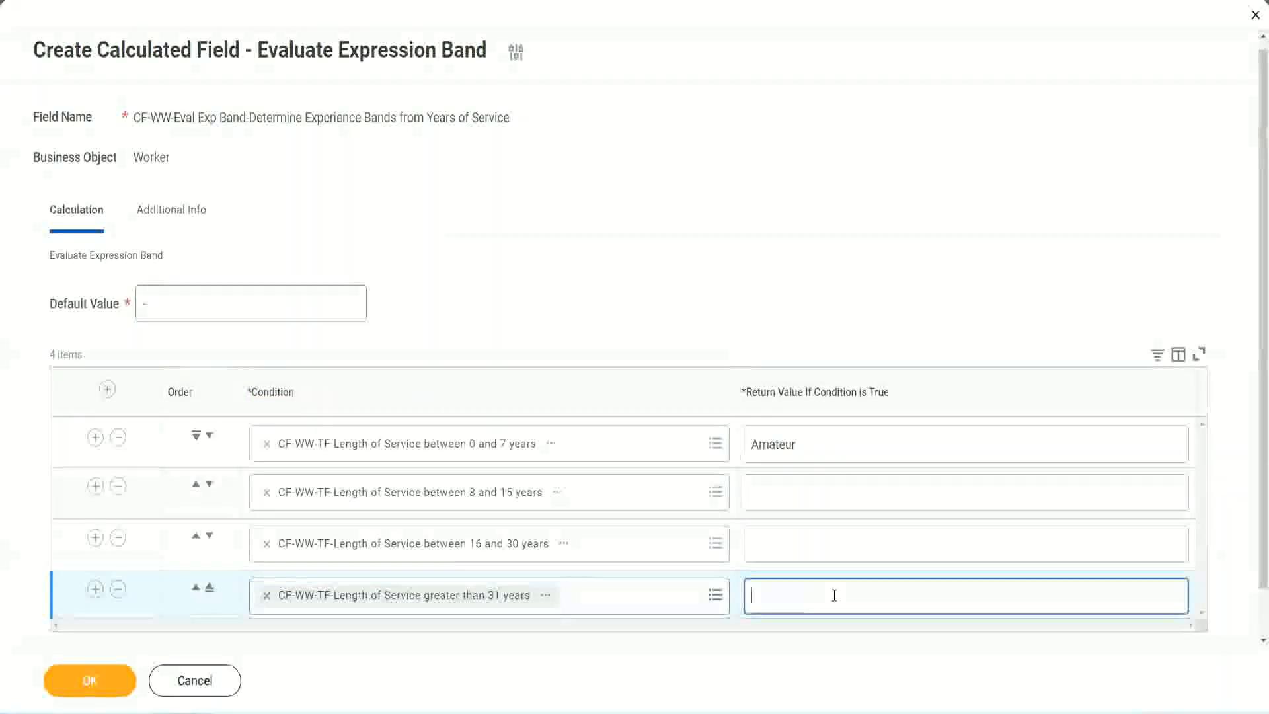
text(Le)
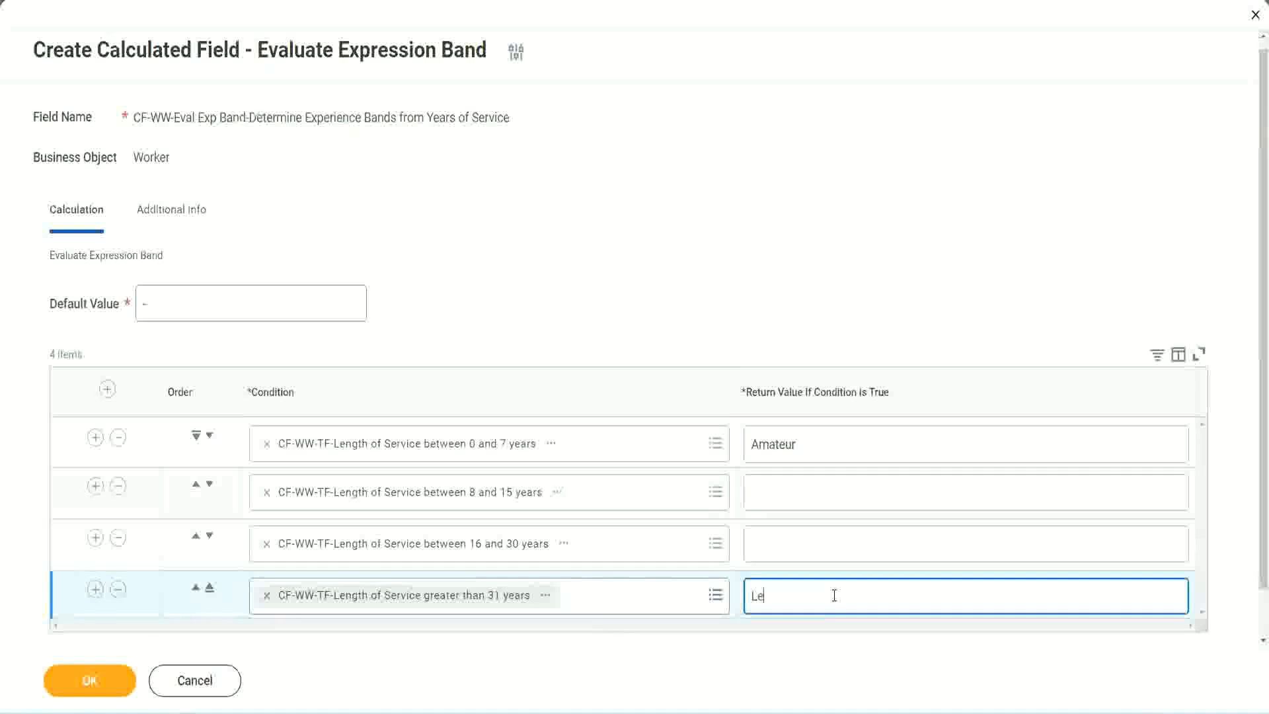
text(gend)
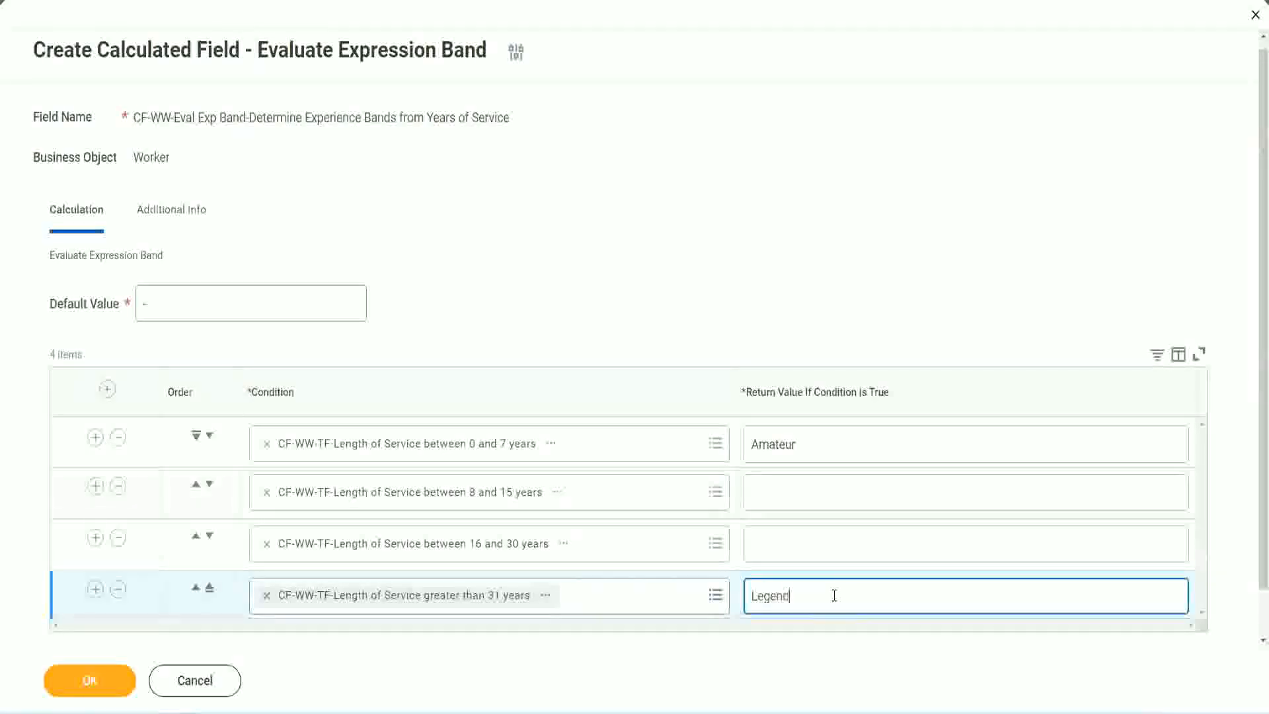
click(780, 542)
text(Senior)
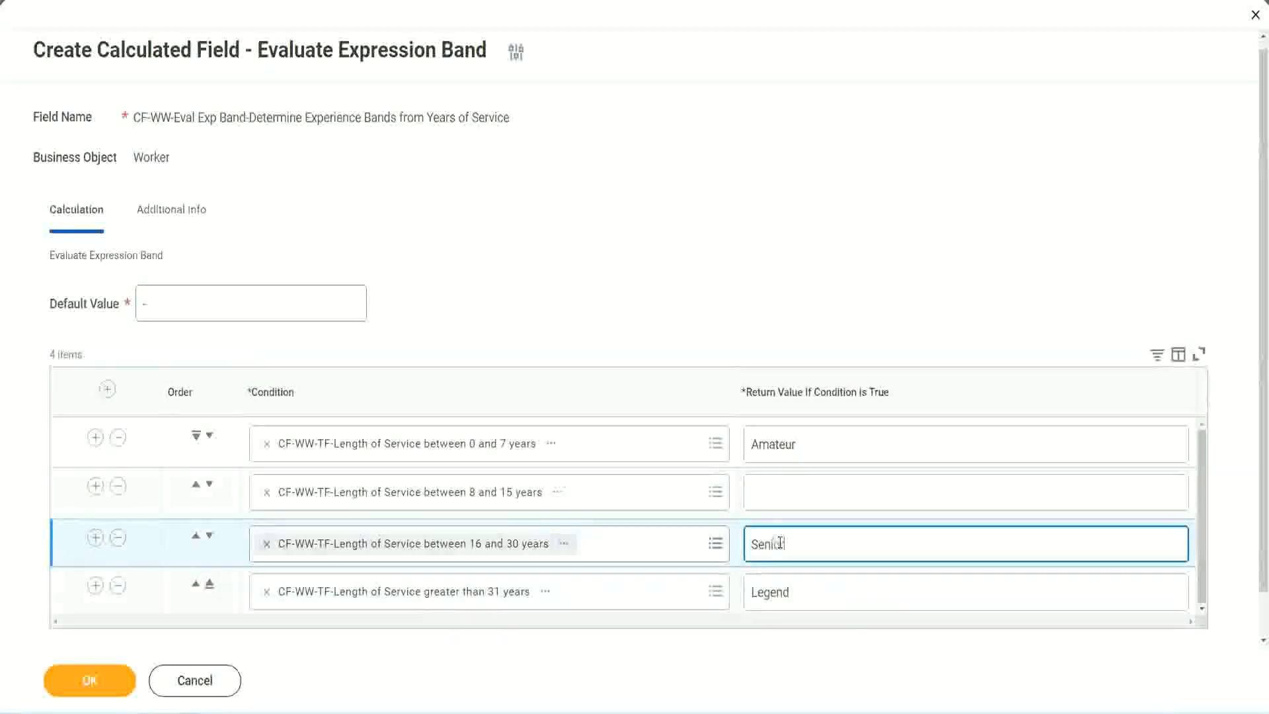
click(801, 494)
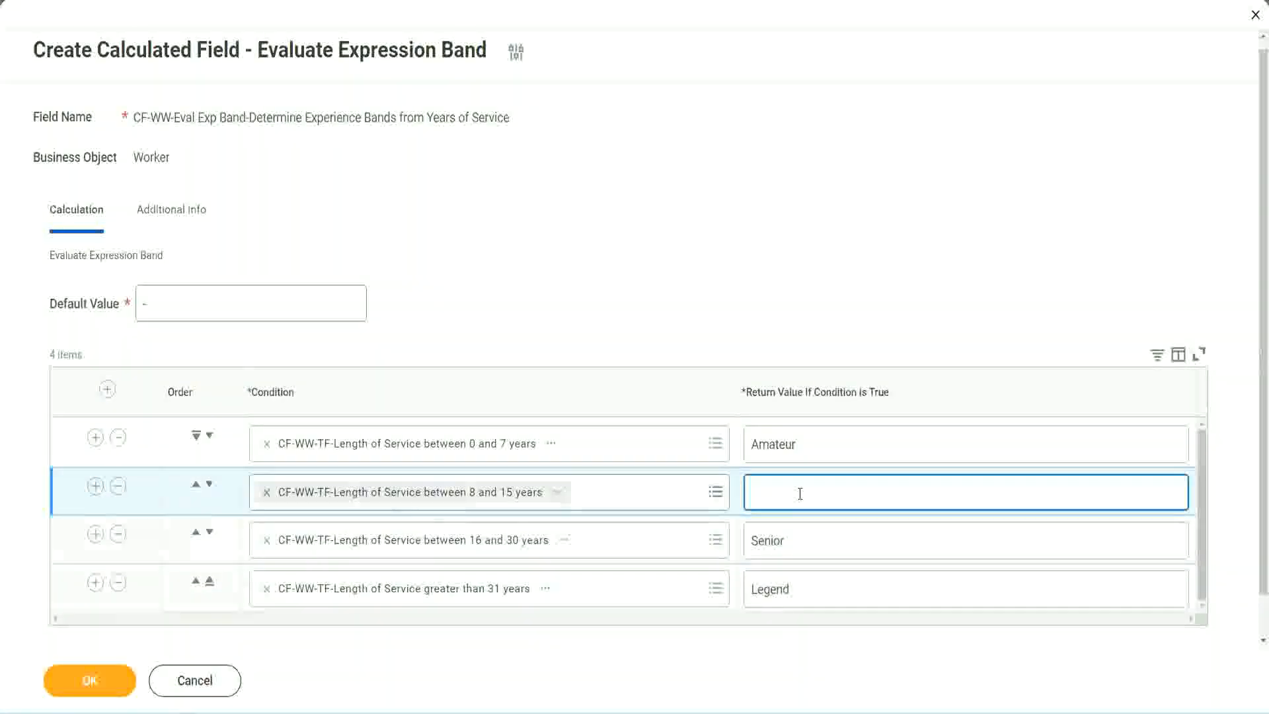
text(Experien)
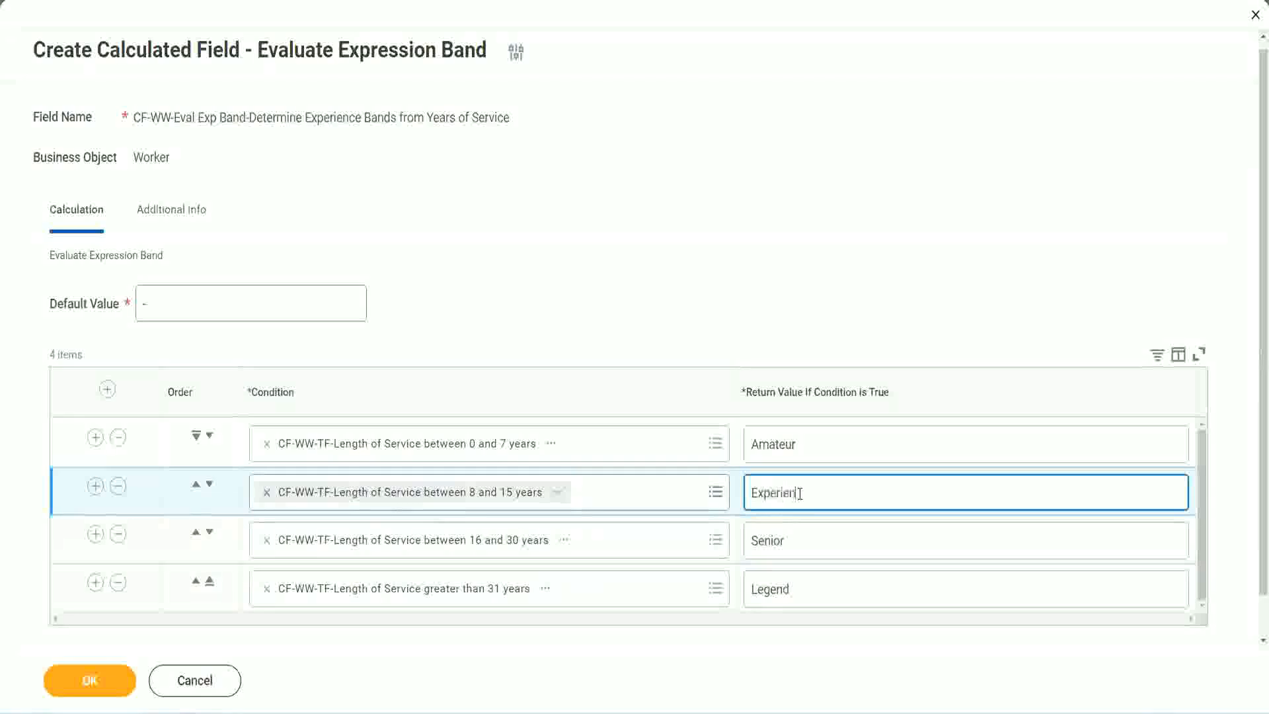
text(ced)
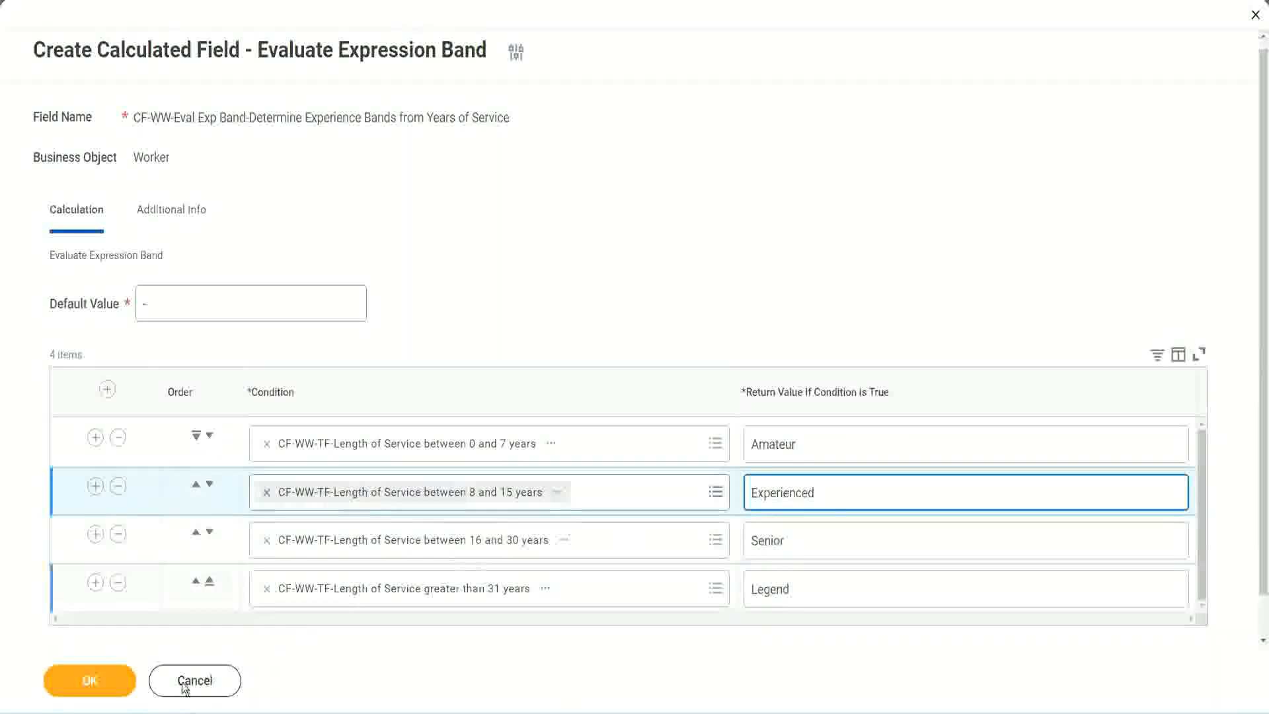
click(122, 671)
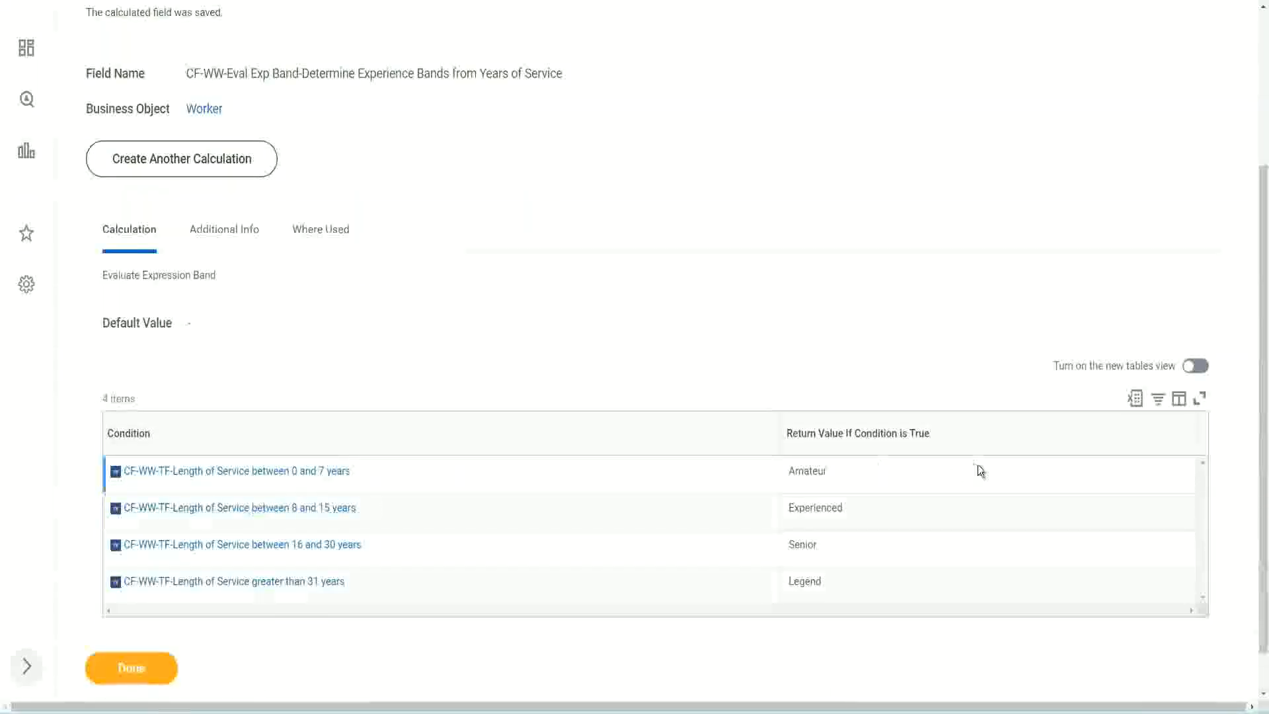
Step: Check the return values in the saved field's table and copy the calculated field's name as text
double_click(812, 471)
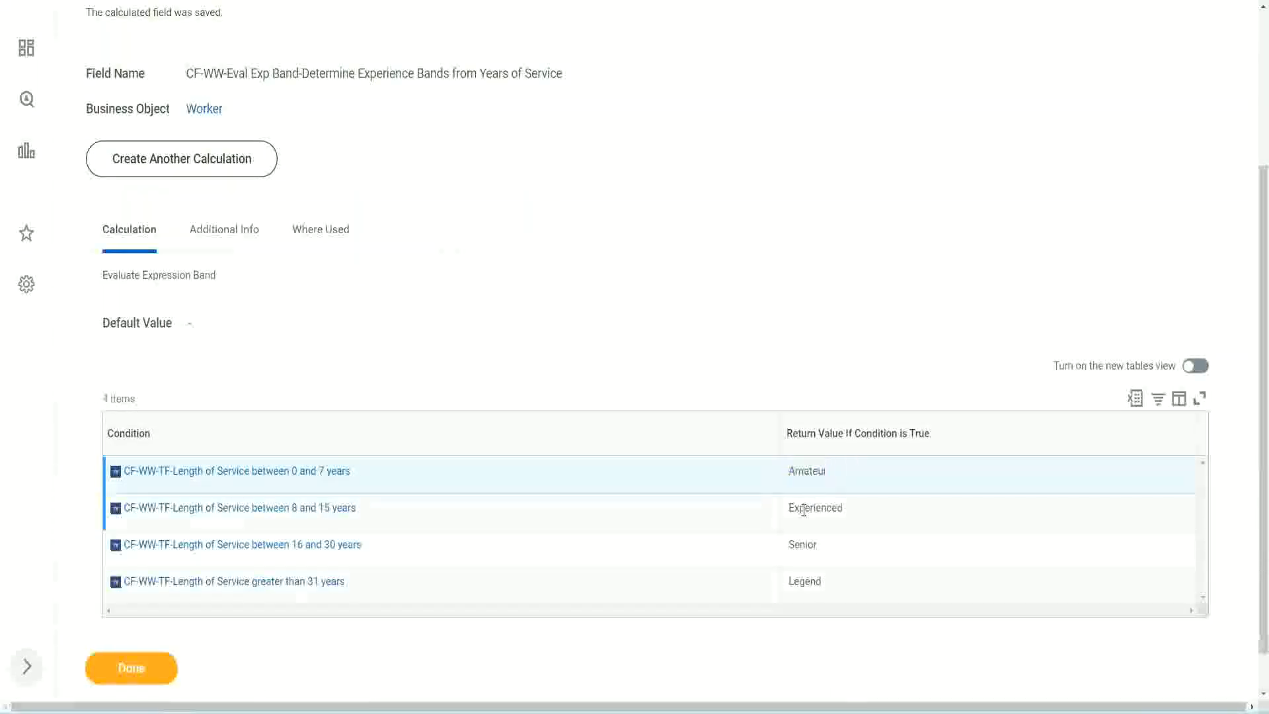
double_click(803, 509)
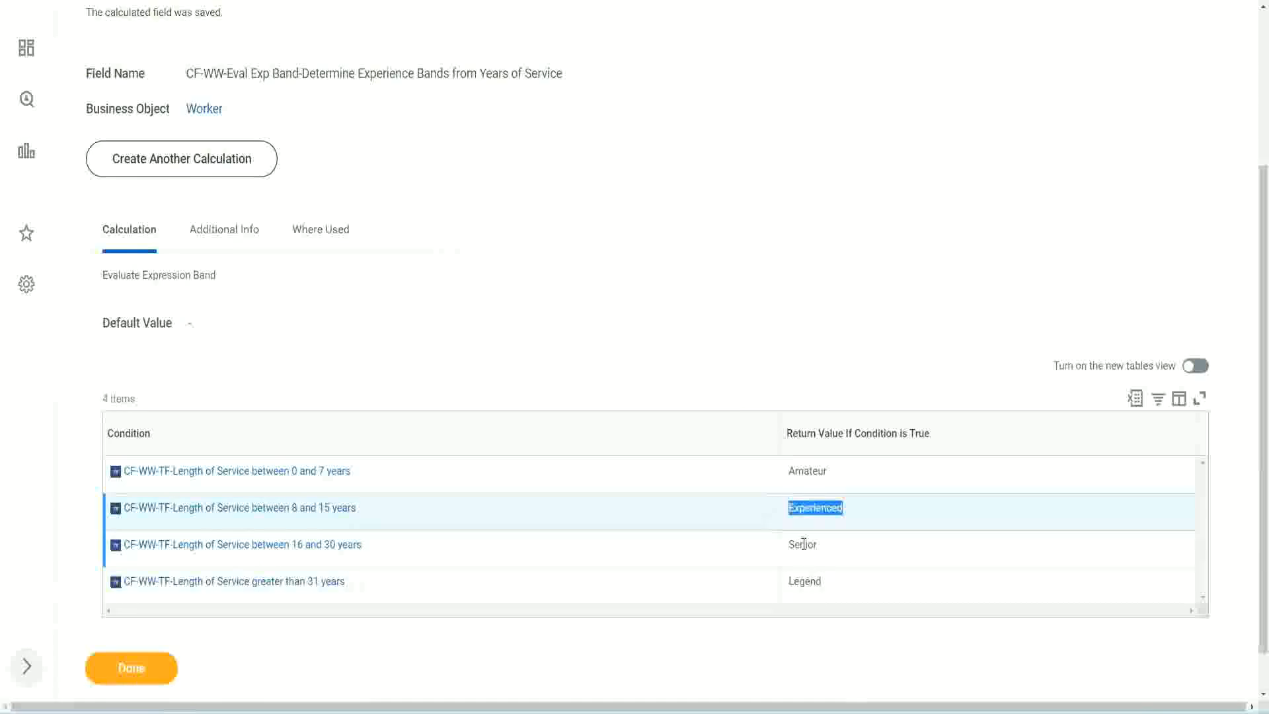
double_click(803, 544)
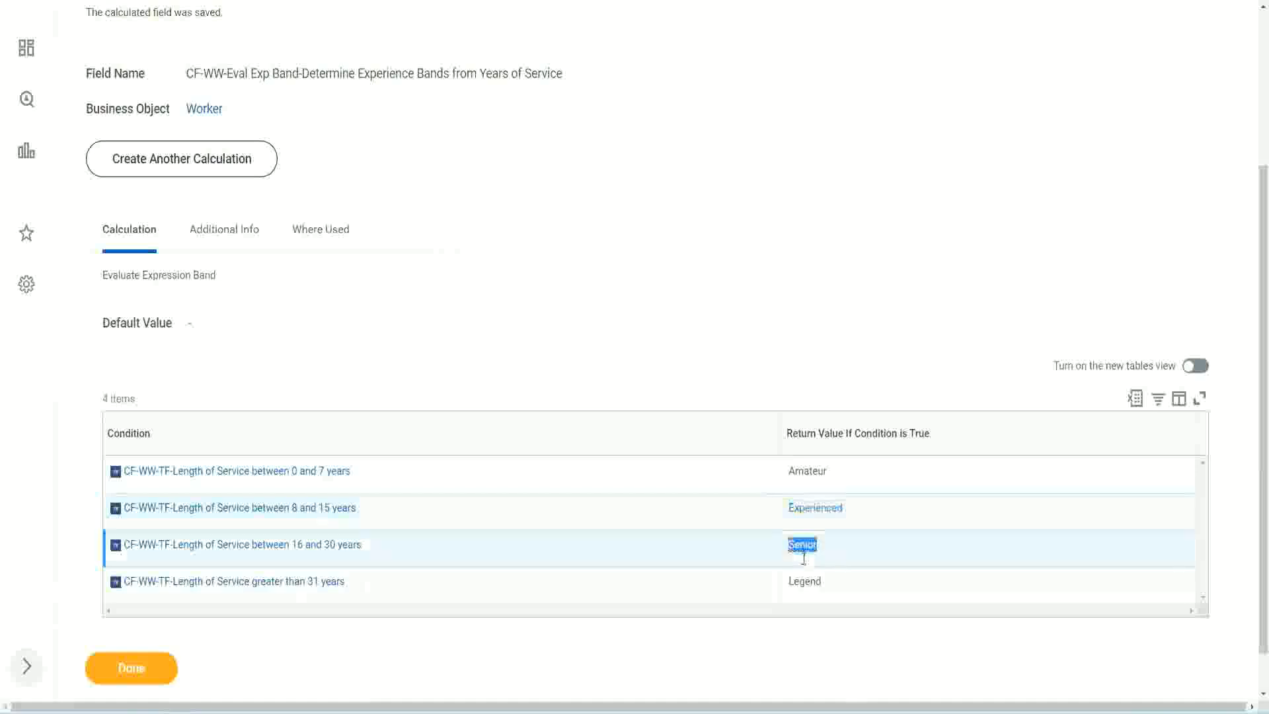
click(808, 578)
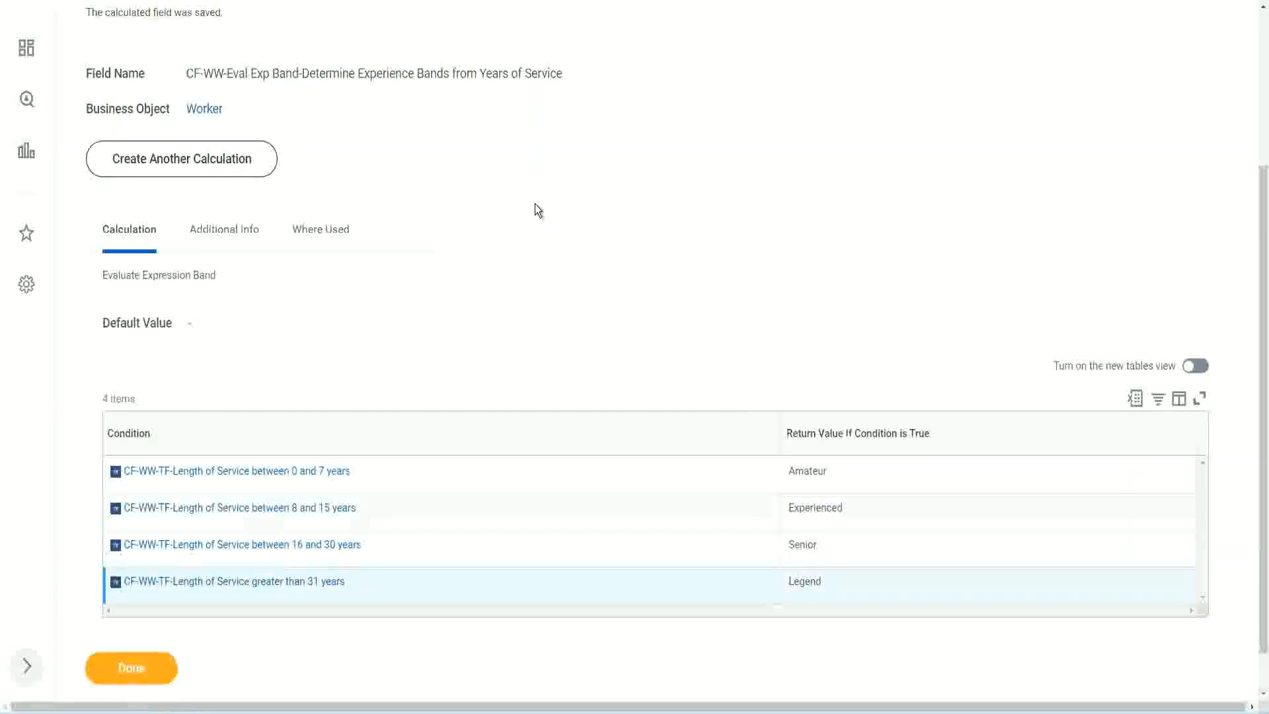
scroll(537, 209, up, 3)
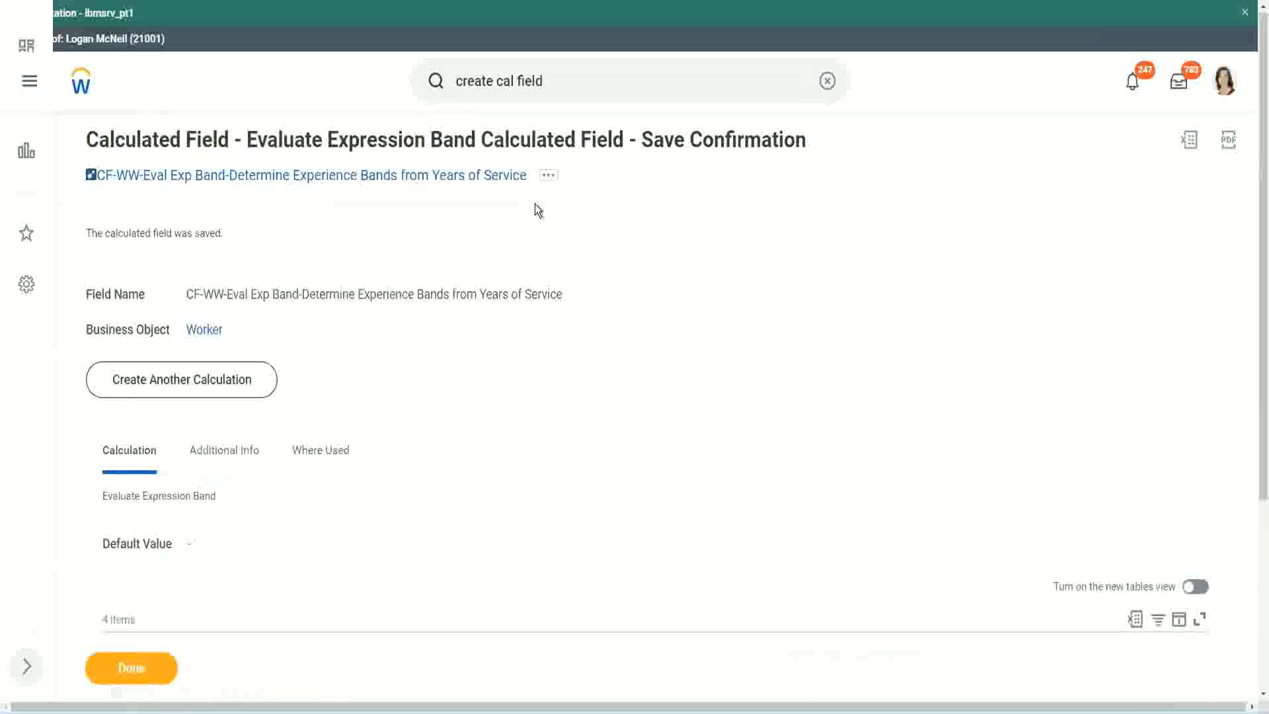
right_click(416, 180)
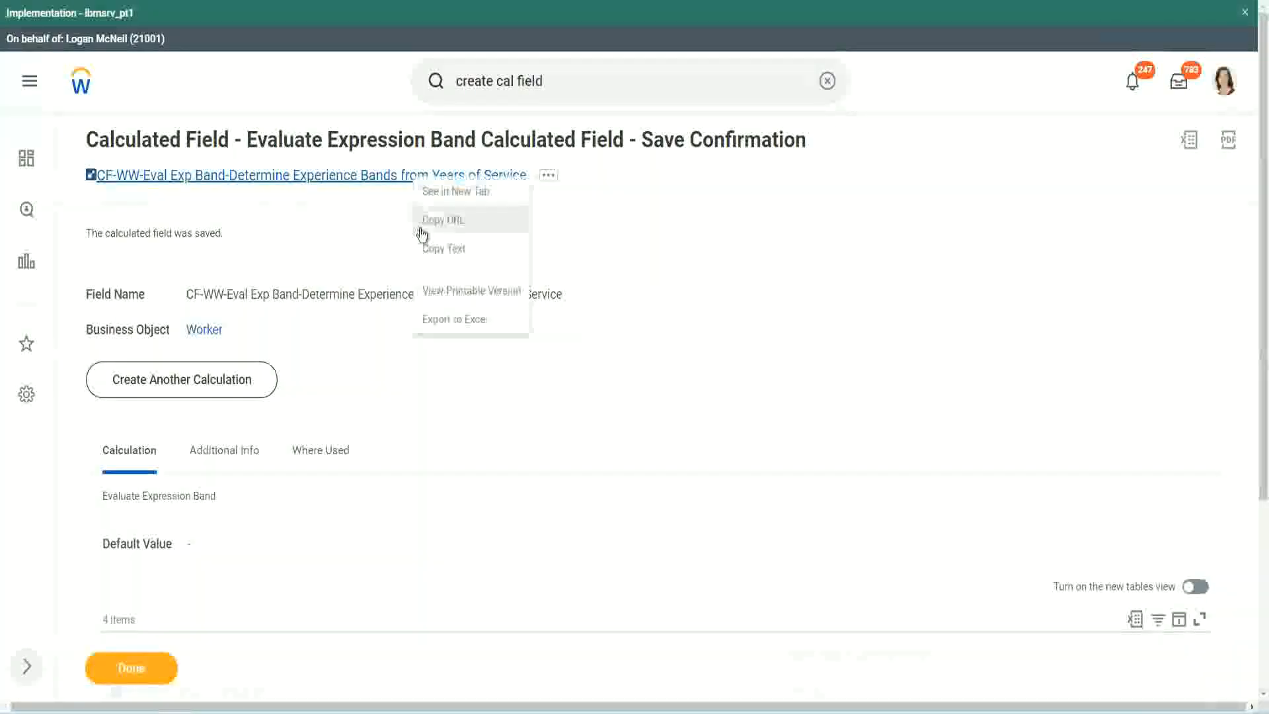
click(439, 249)
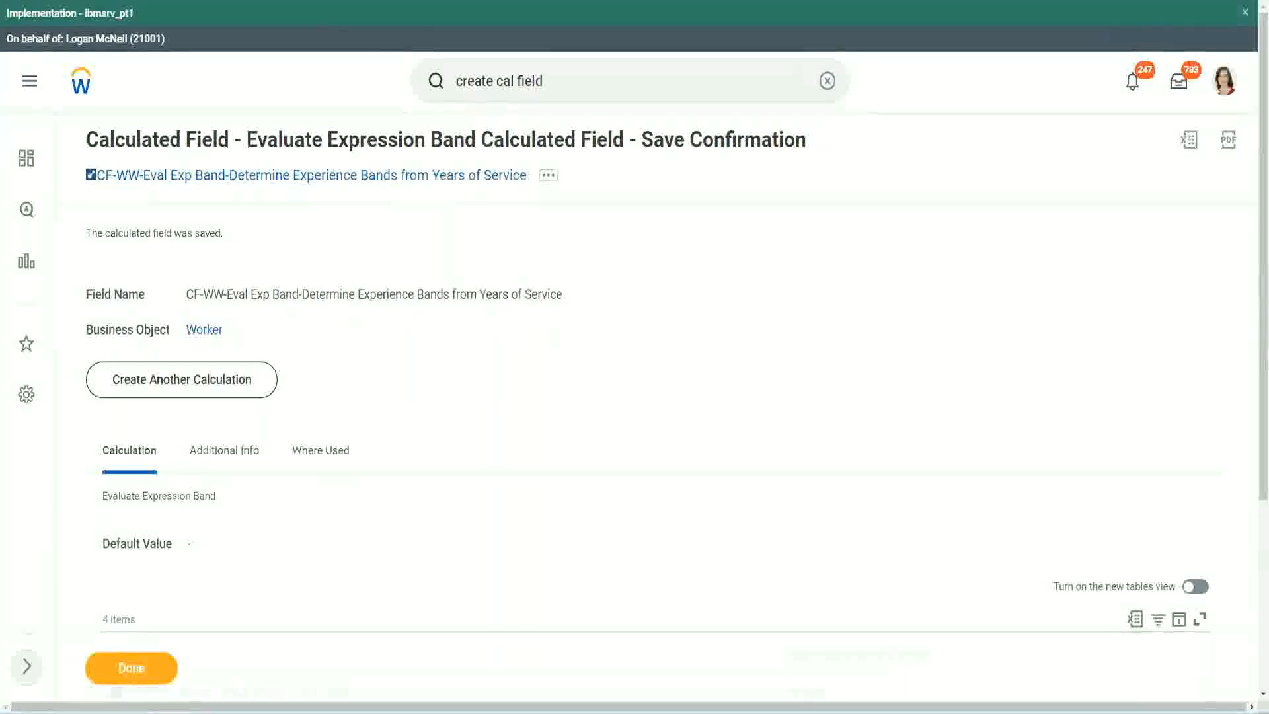
Step: Examine the saved field's conditions and return values and compare them with the experience bands in the Notepad++ notes
scroll(419, 512, down, 2)
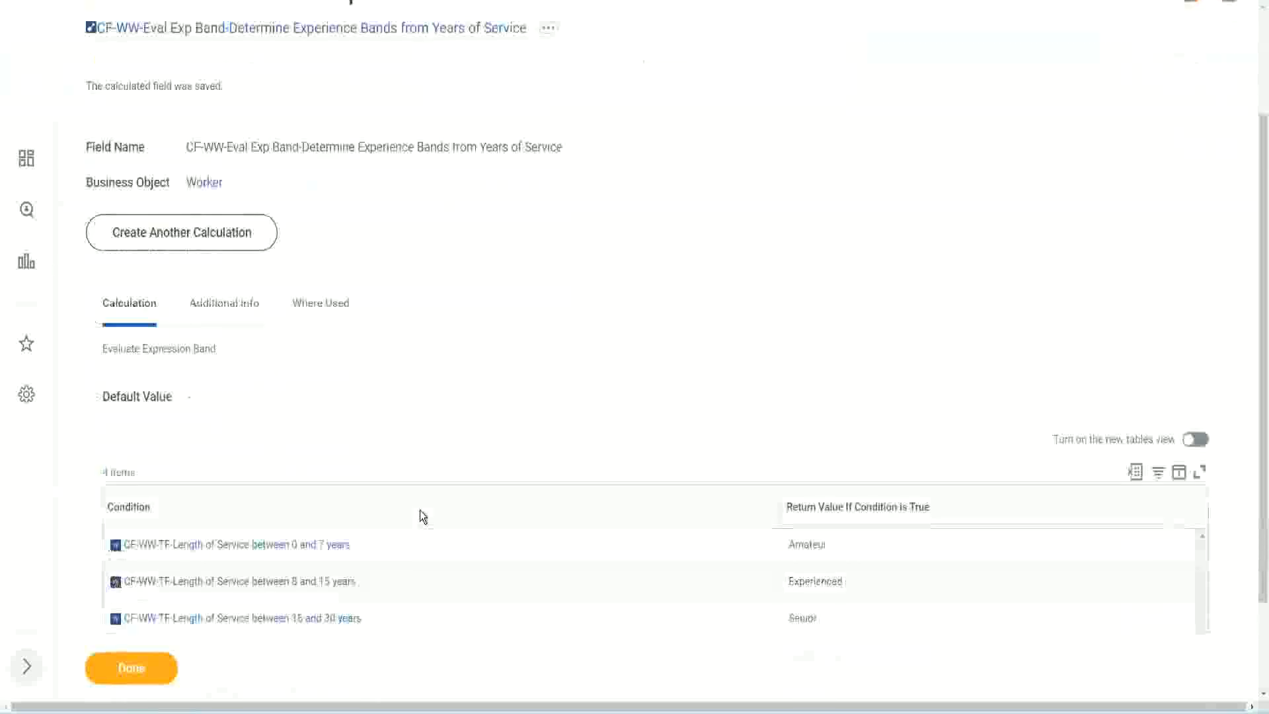
scroll(419, 511, down, 1)
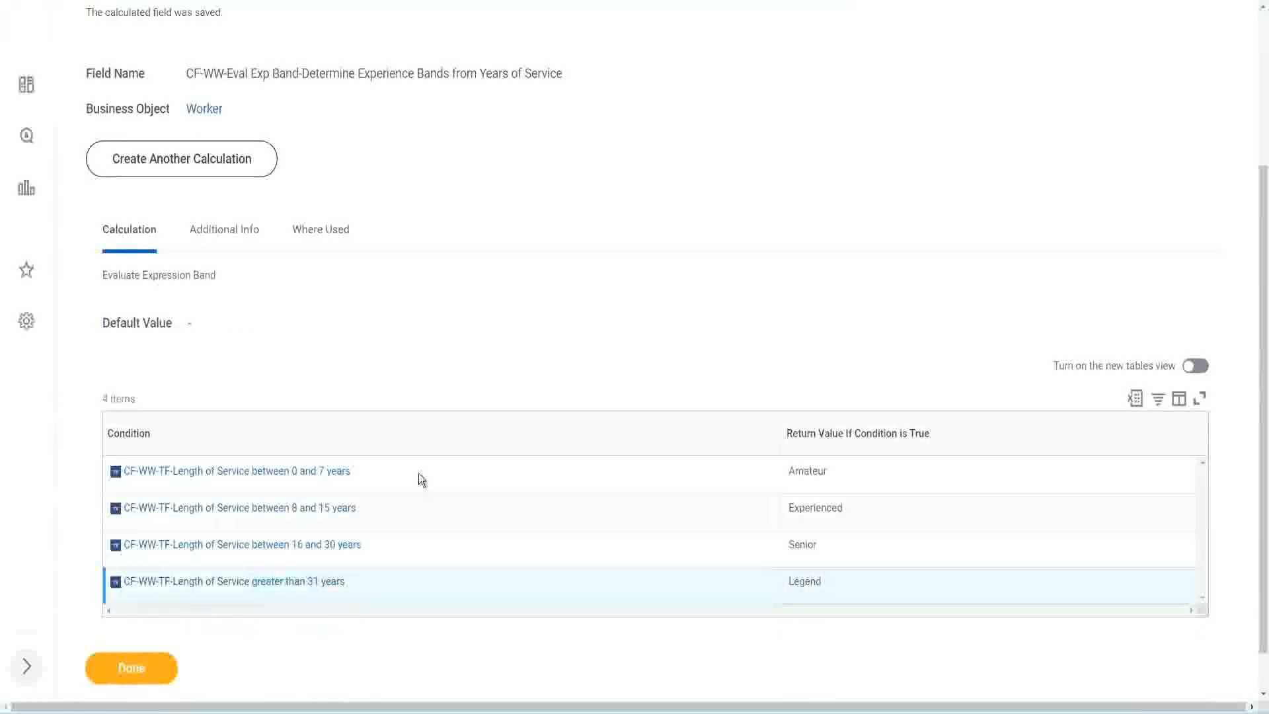
scroll(436, 466, down, 1)
scroll(445, 301, up, 3)
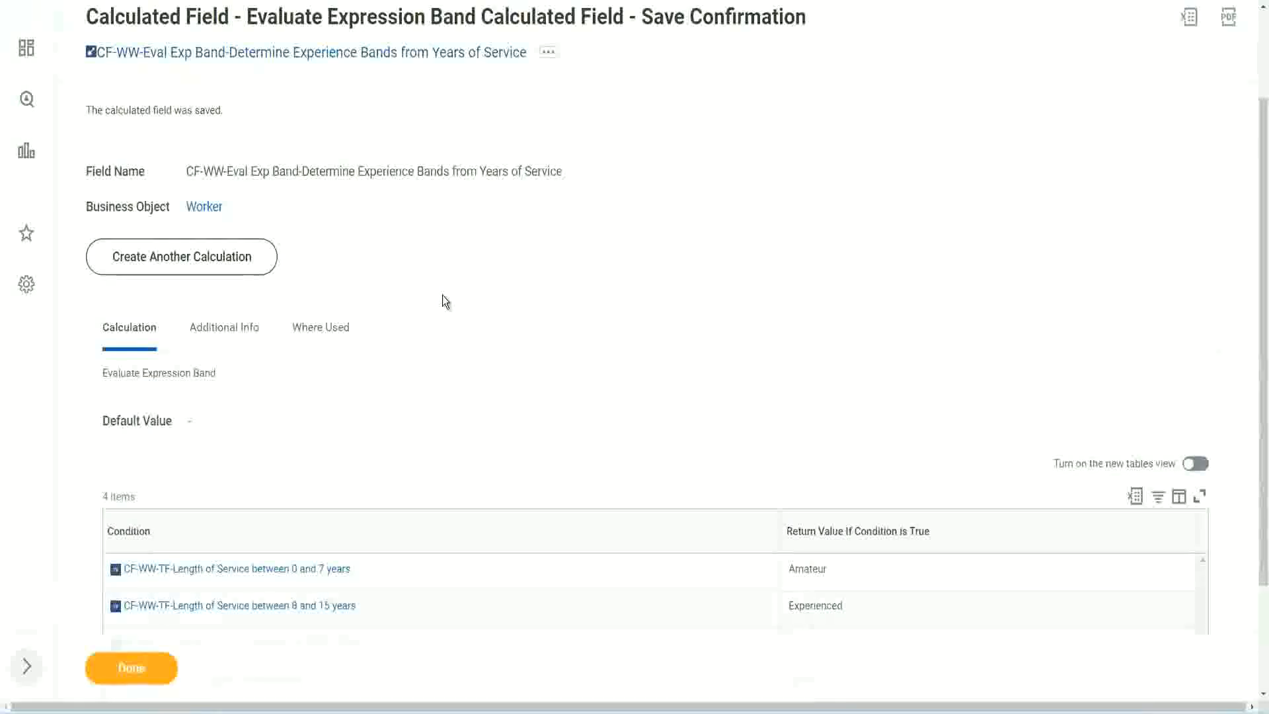
scroll(442, 295, down, 2)
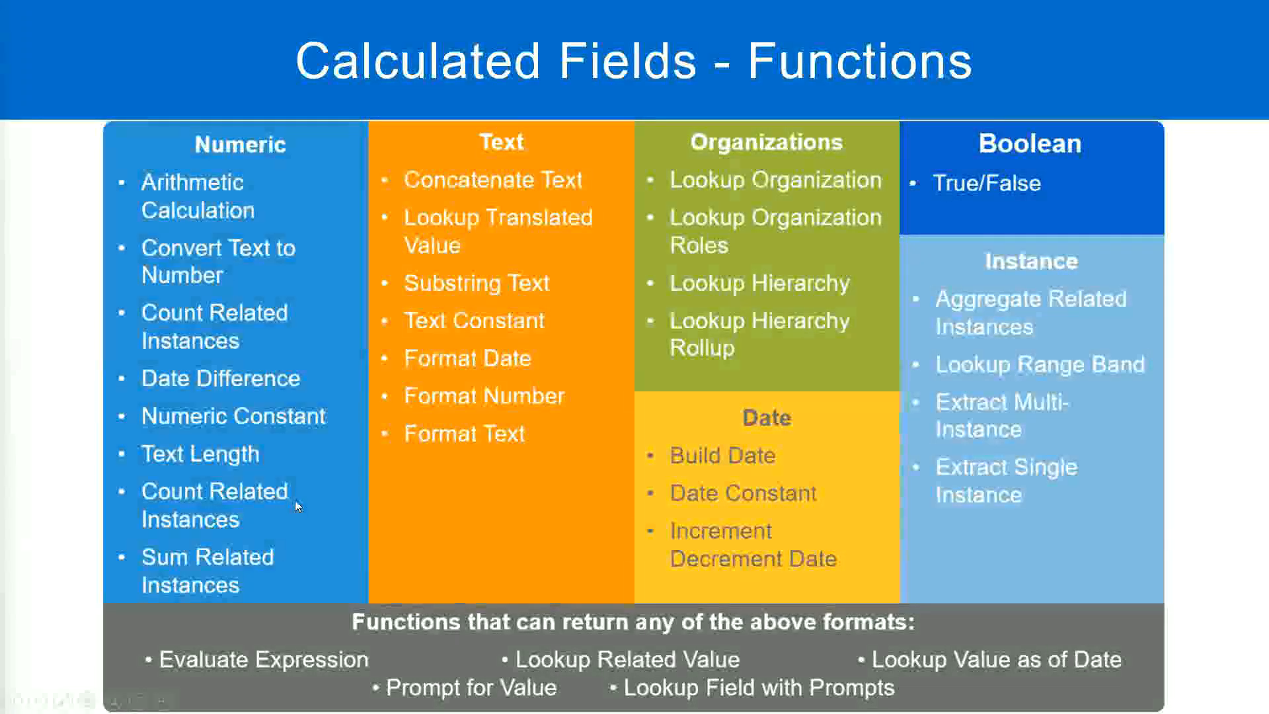
key(alt+Tab)
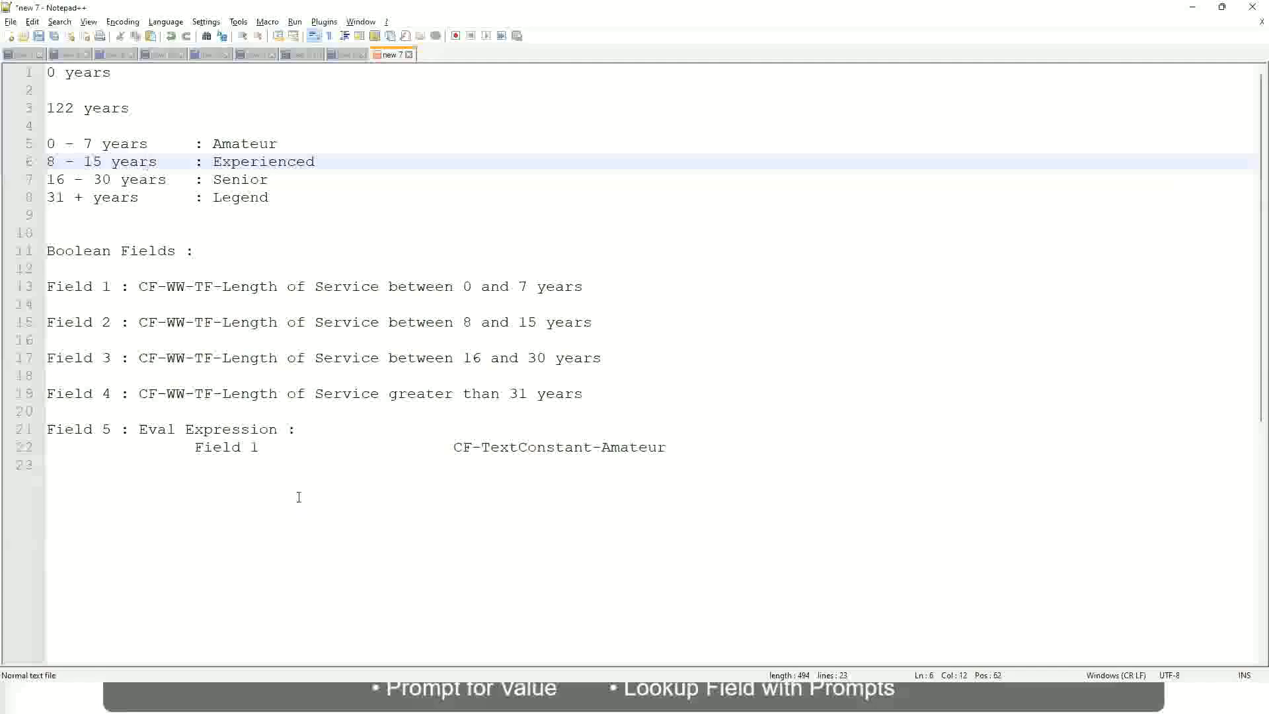
key(alt+Tab)
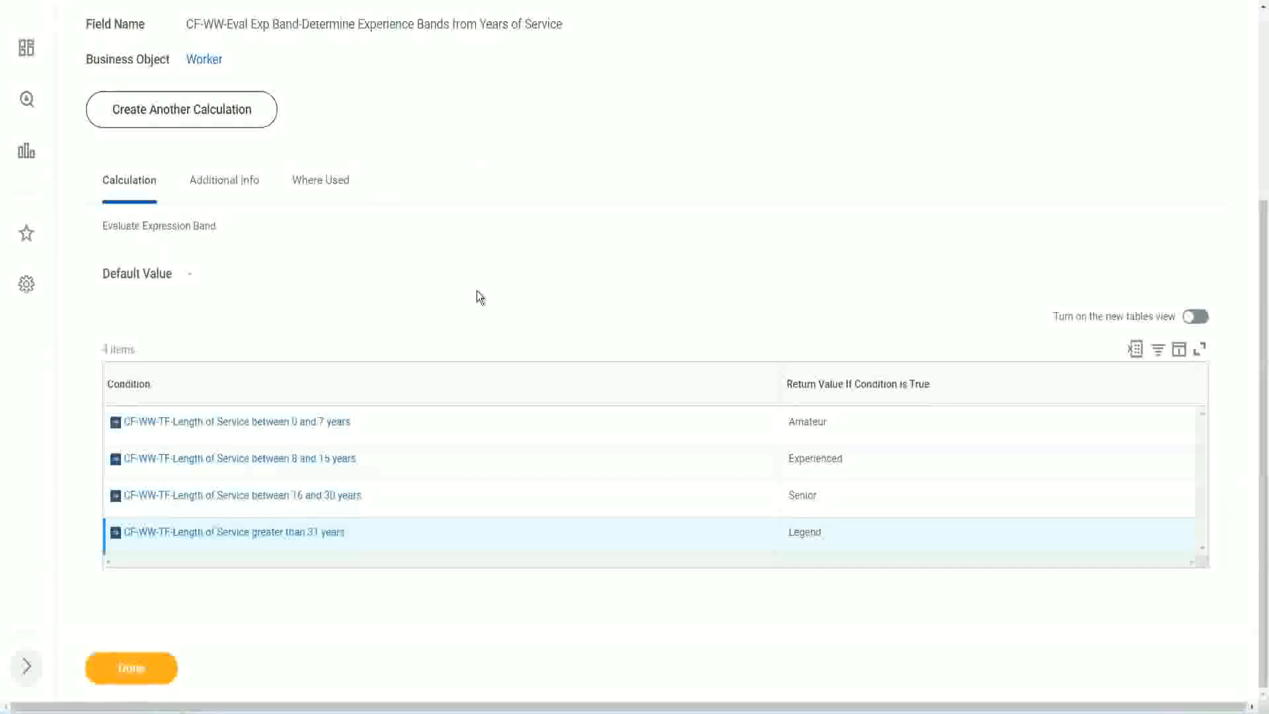
scroll(477, 291, up, 1)
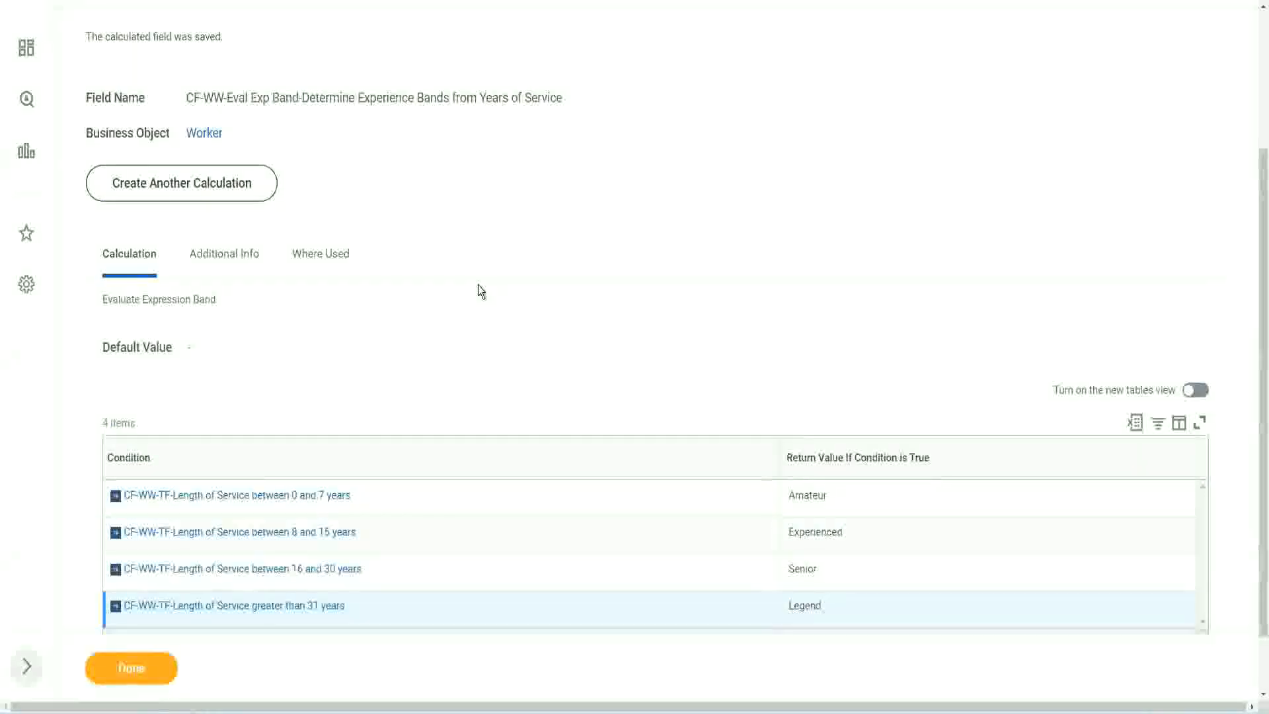
scroll(481, 292, up, 3)
scroll(480, 292, down, 4)
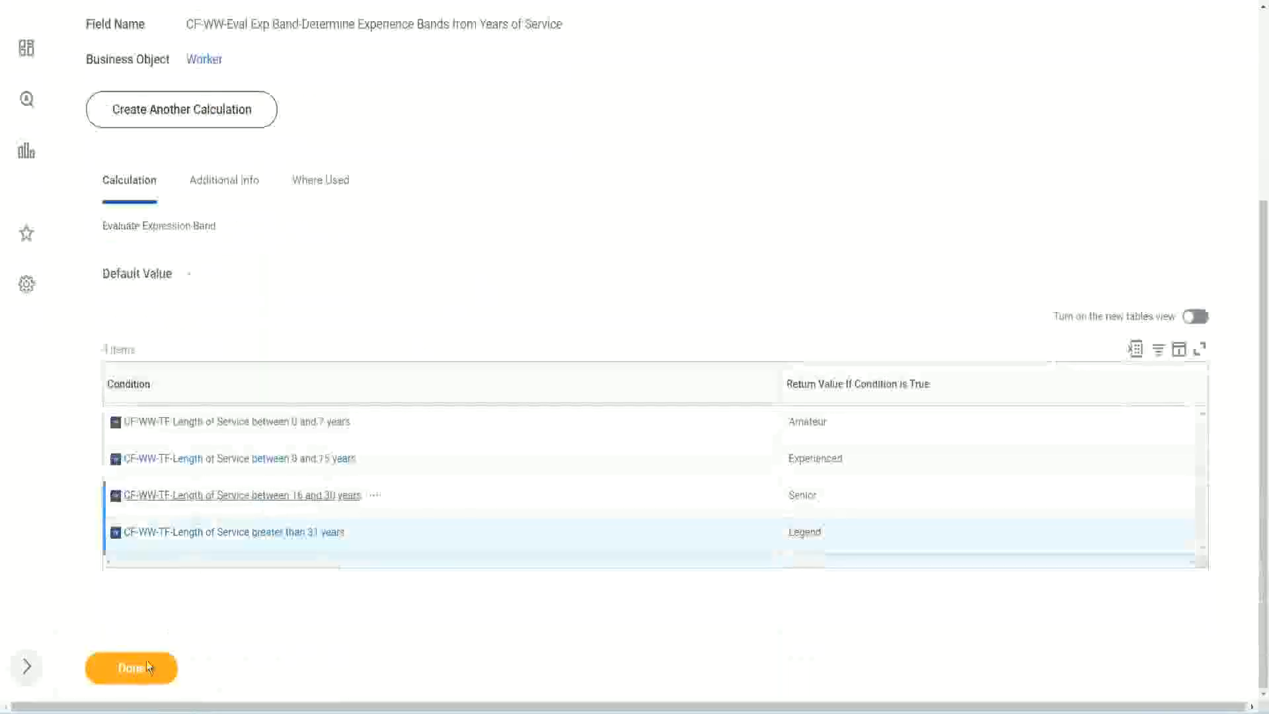
Step: Close the save confirmation and open the WW Employee Details custom report for editing at its columns table
click(135, 673)
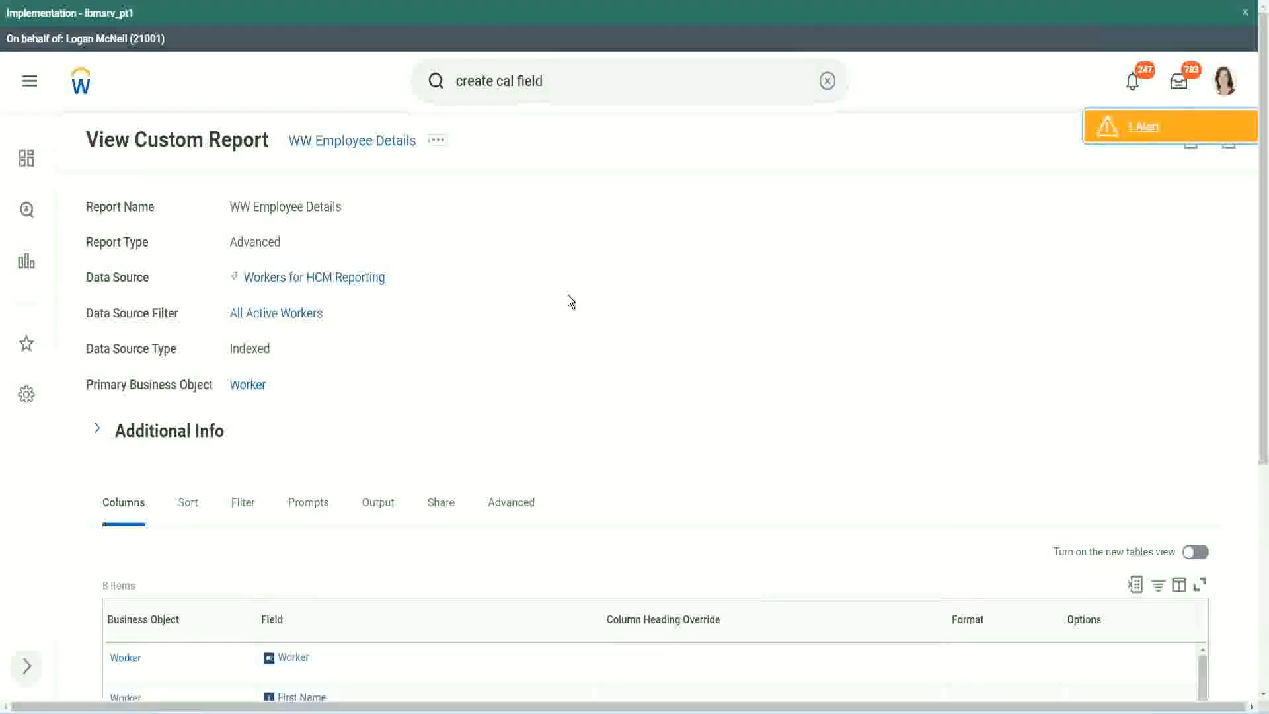
scroll(568, 295, down, 3)
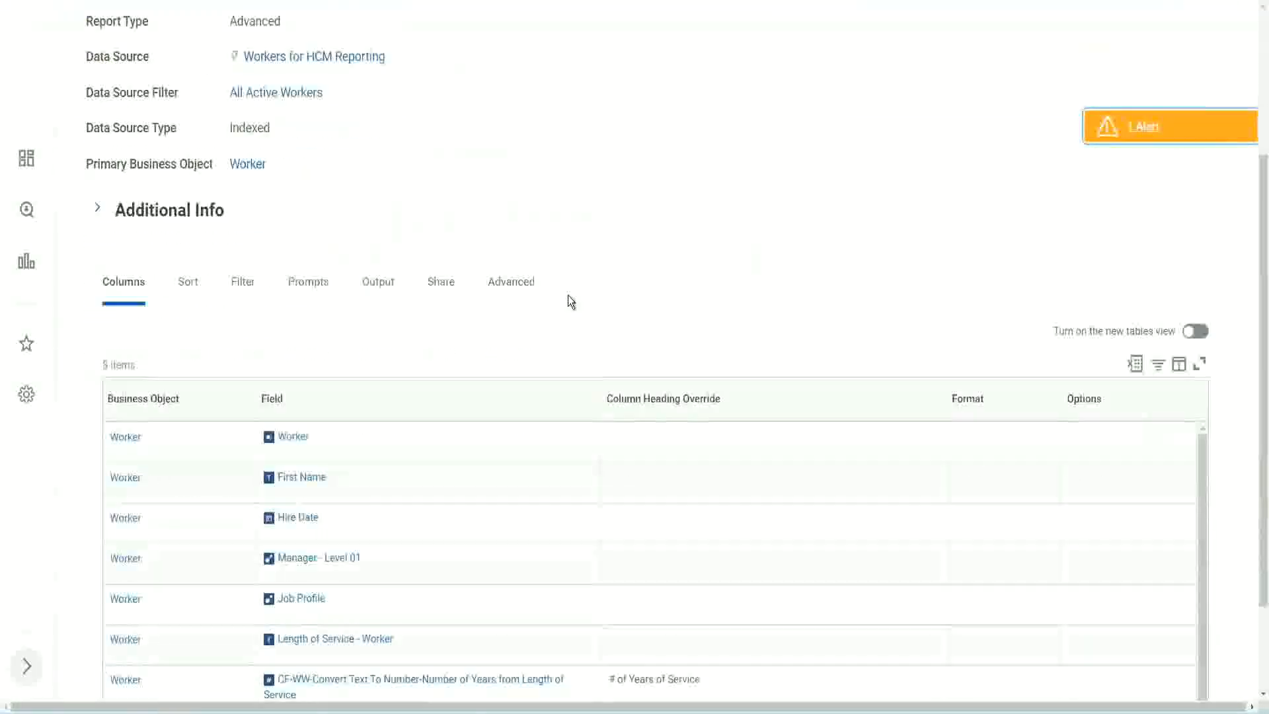
scroll(532, 266, up, 3)
click(438, 140)
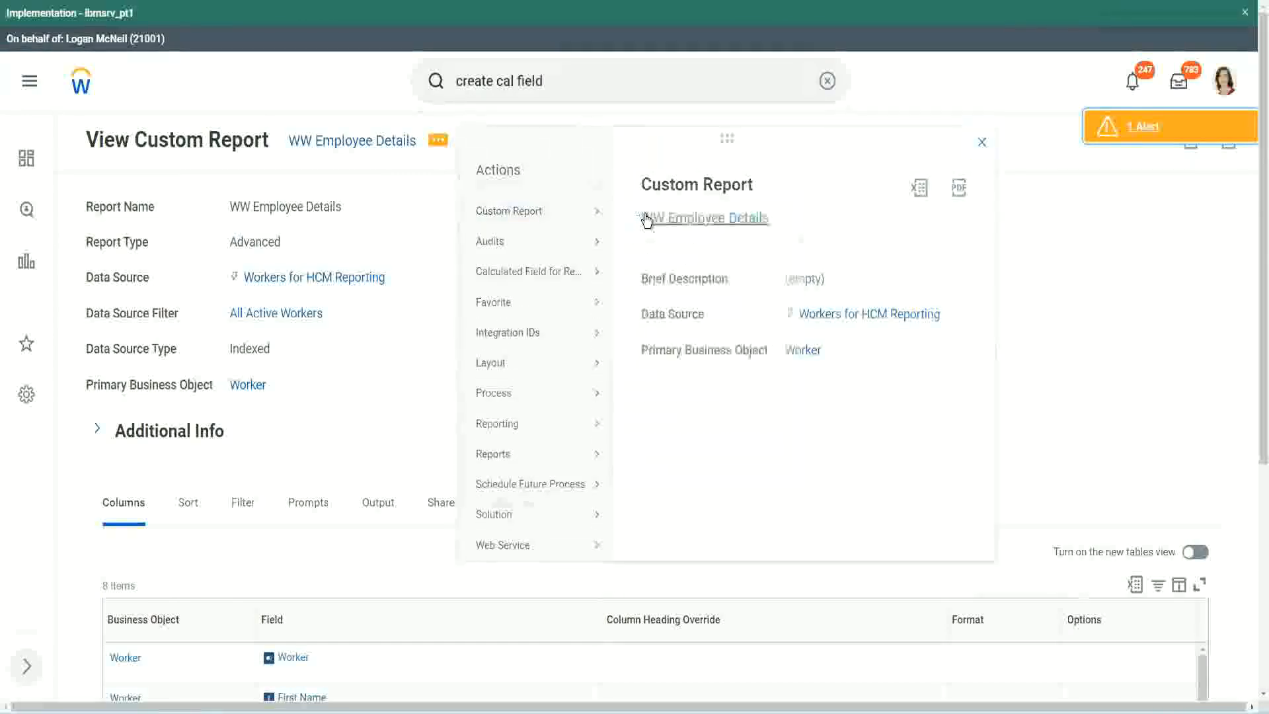
click(647, 219)
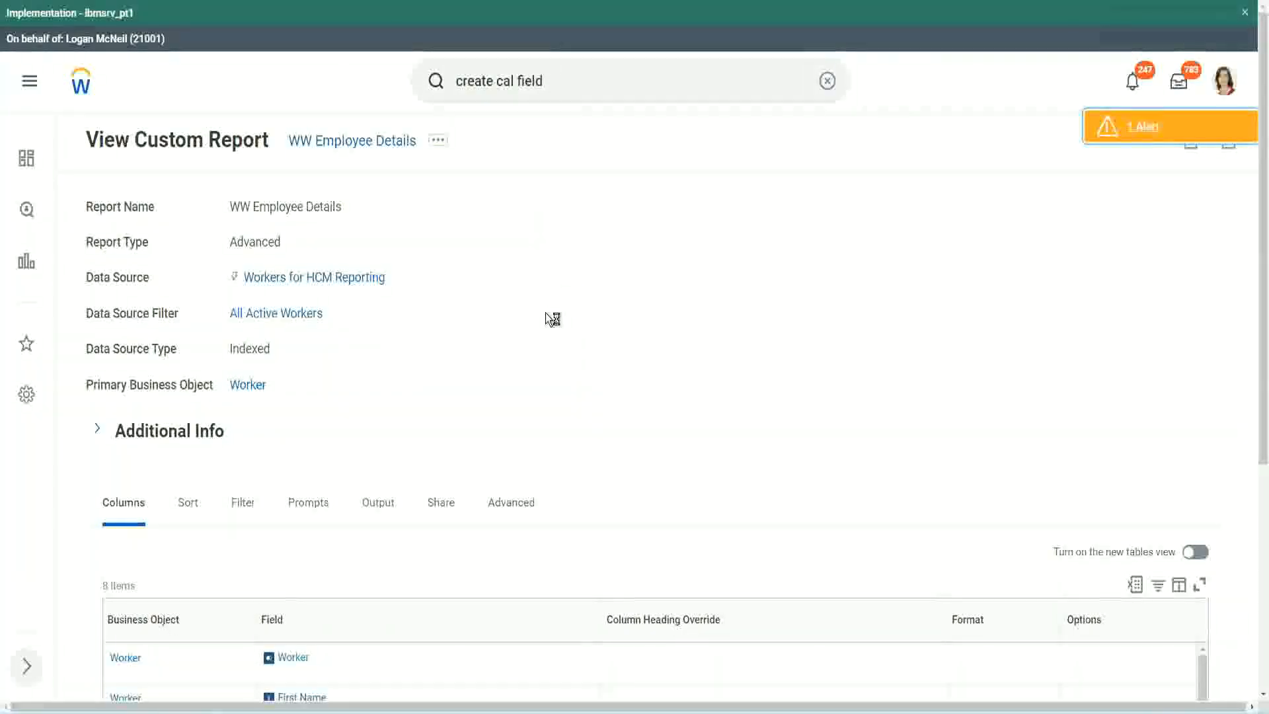
scroll(546, 312, down, 1)
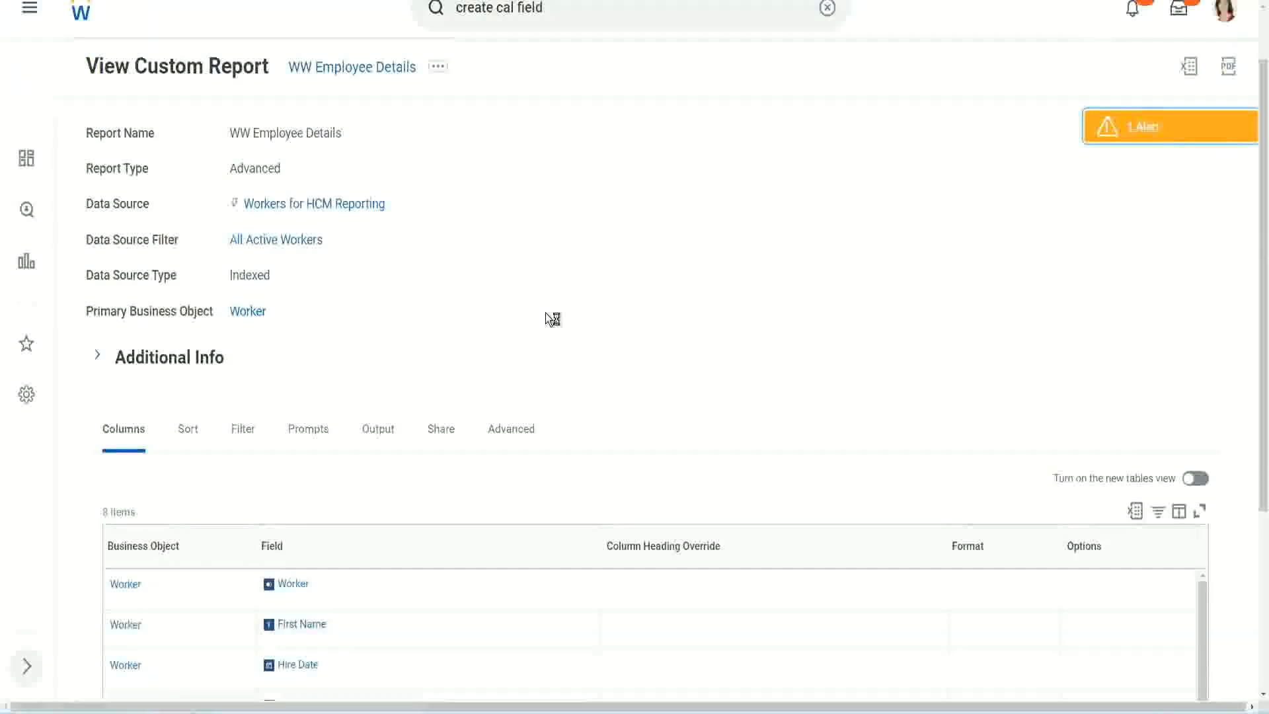
scroll(546, 312, down, 4)
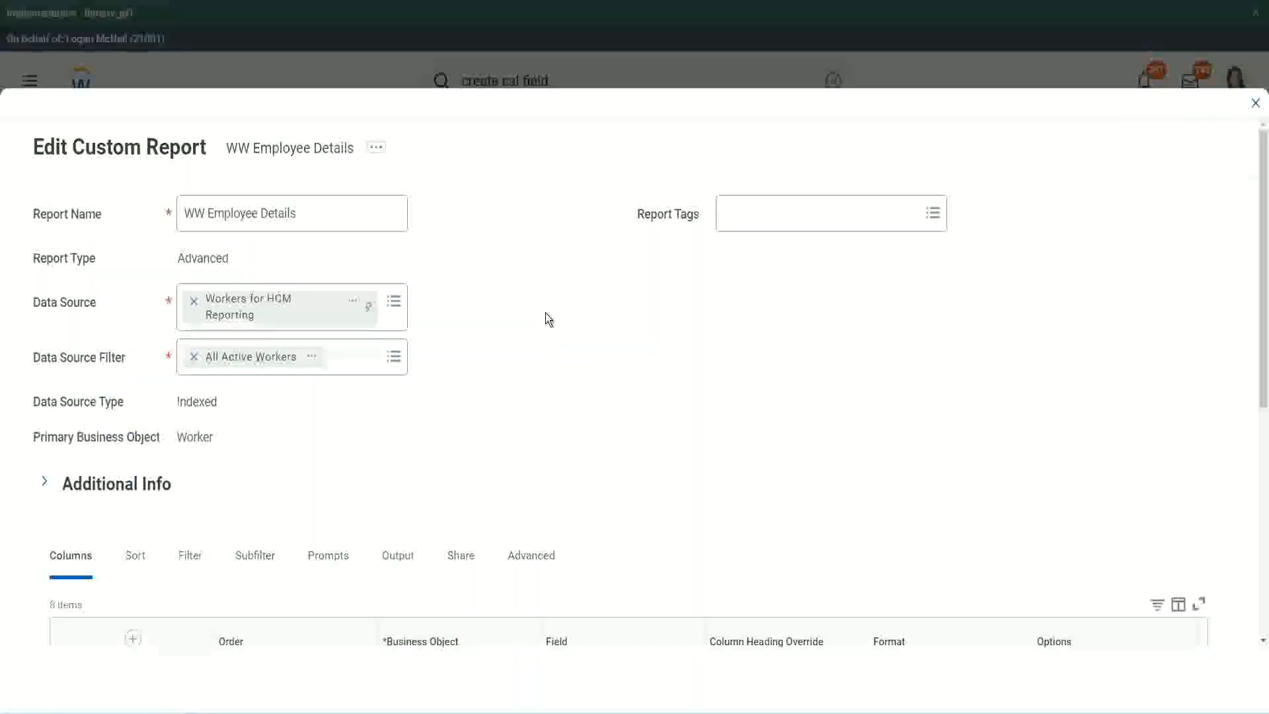
scroll(545, 312, down, 8)
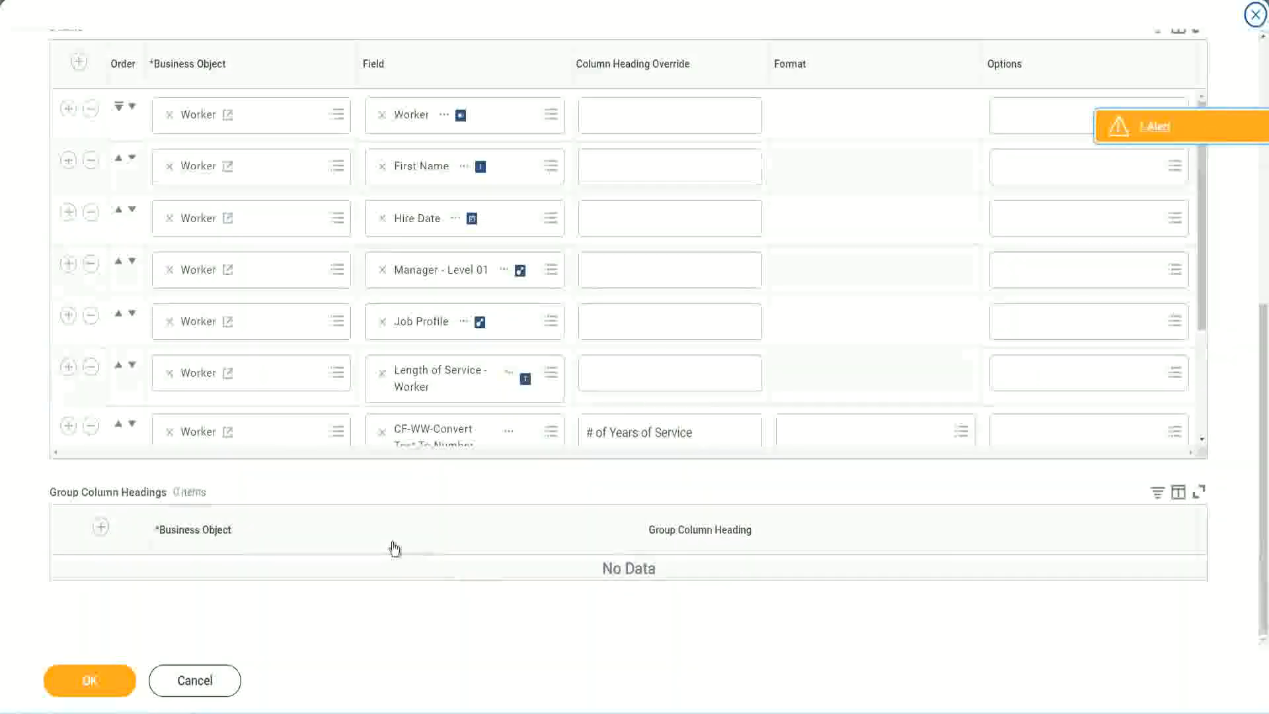
Step: Add a new Worker row below the Experience Bands row in the report's columns table
scroll(224, 360, down, 3)
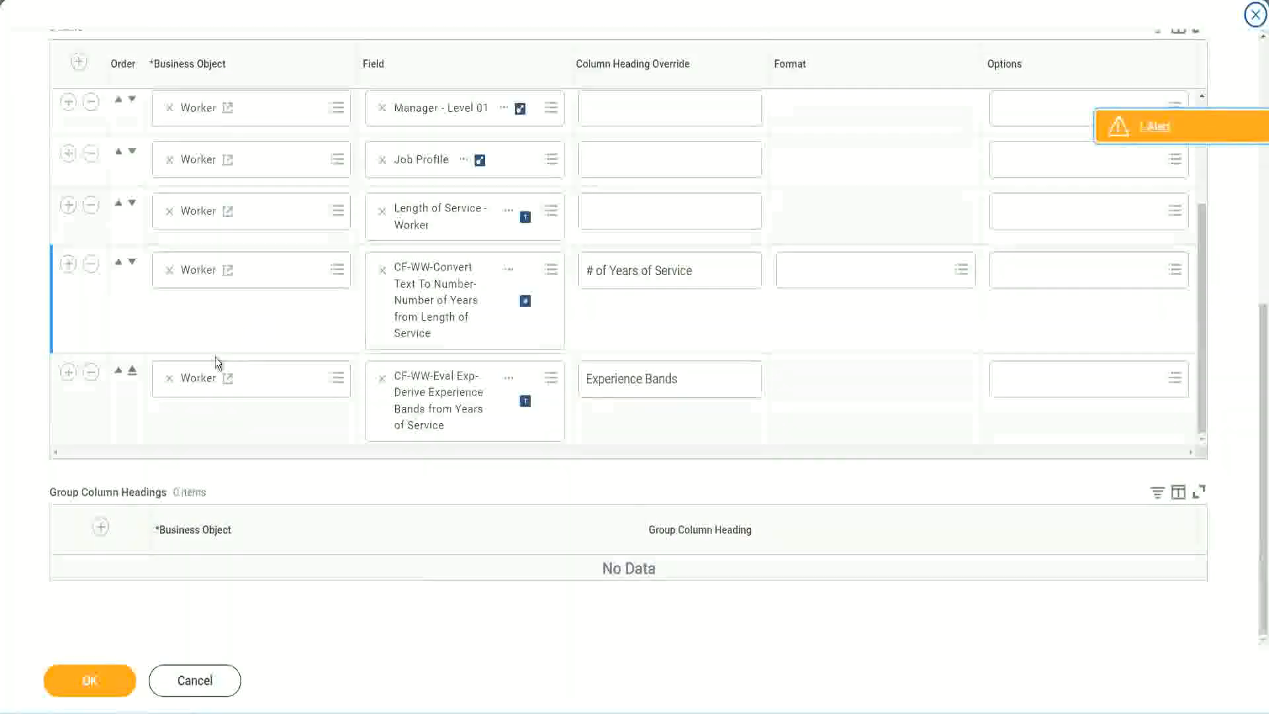
click(69, 372)
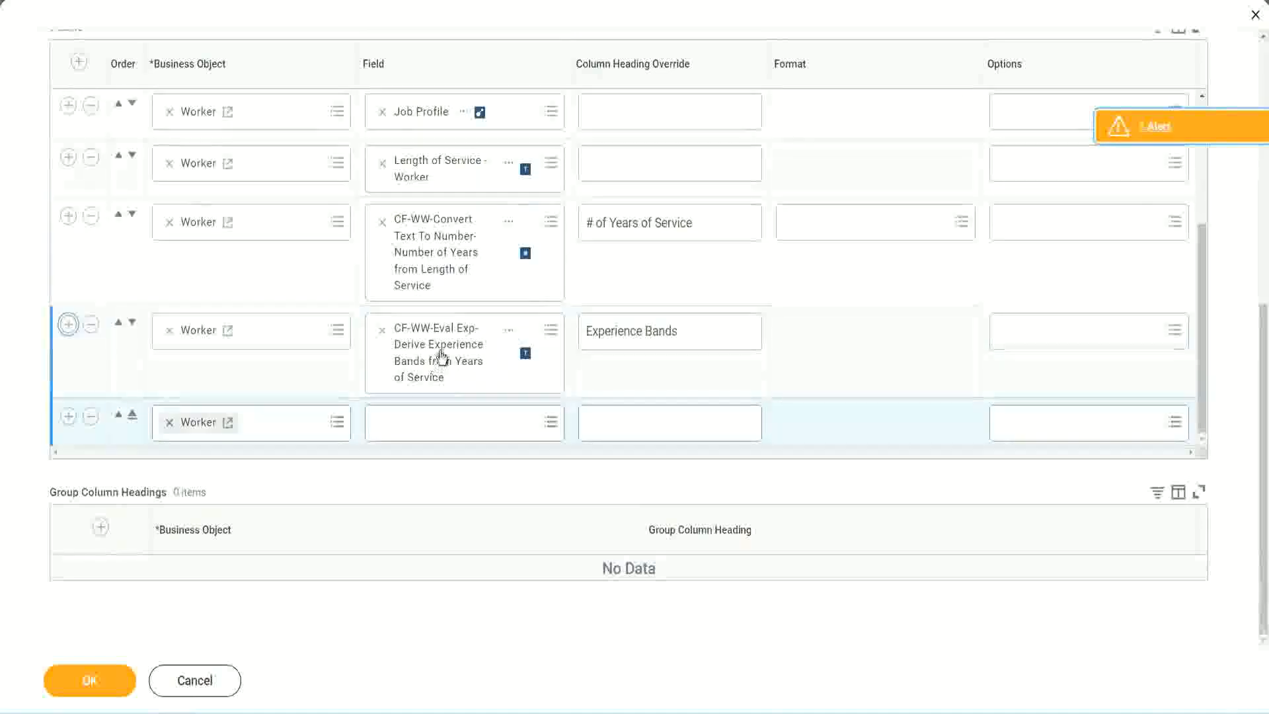
right_click(441, 358)
click(478, 426)
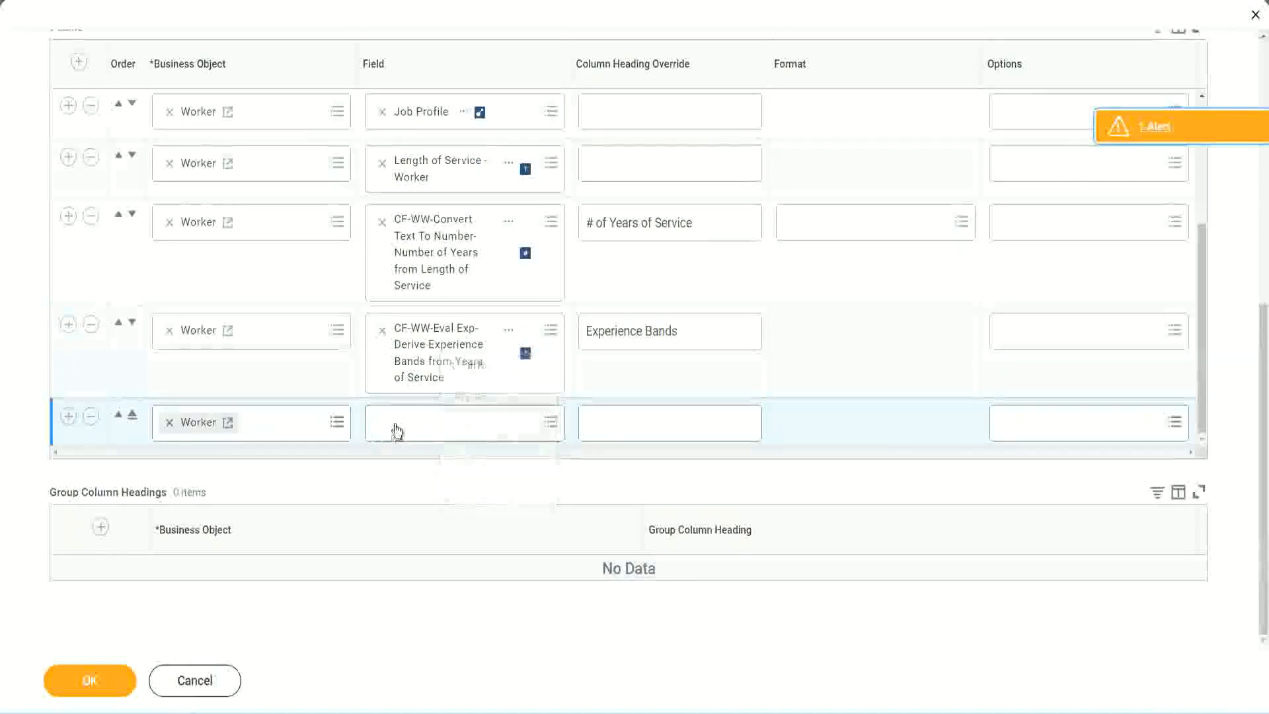
Step: Search the new row's field for CF-WW-Eval Exp Band and select CF-WW-Eval Exp Band-Determine Experience Bands from Years of Service
click(473, 430)
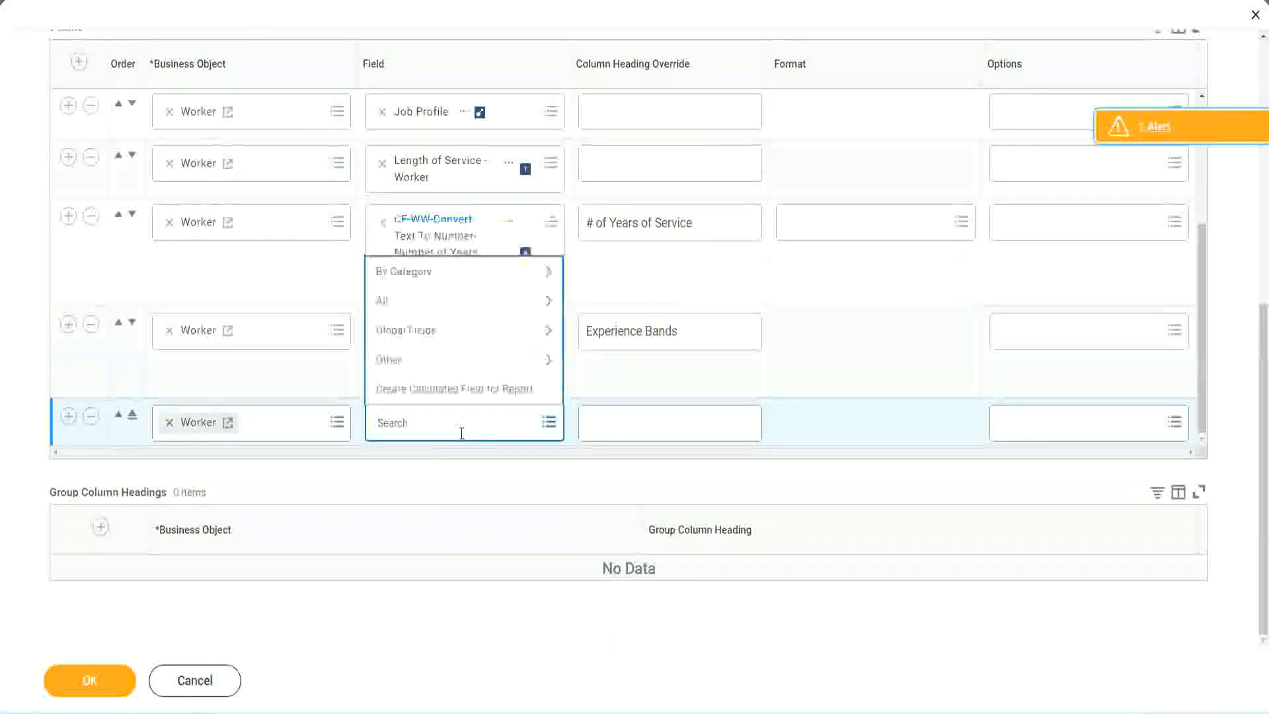
key(ctrl+v)
key(Return)
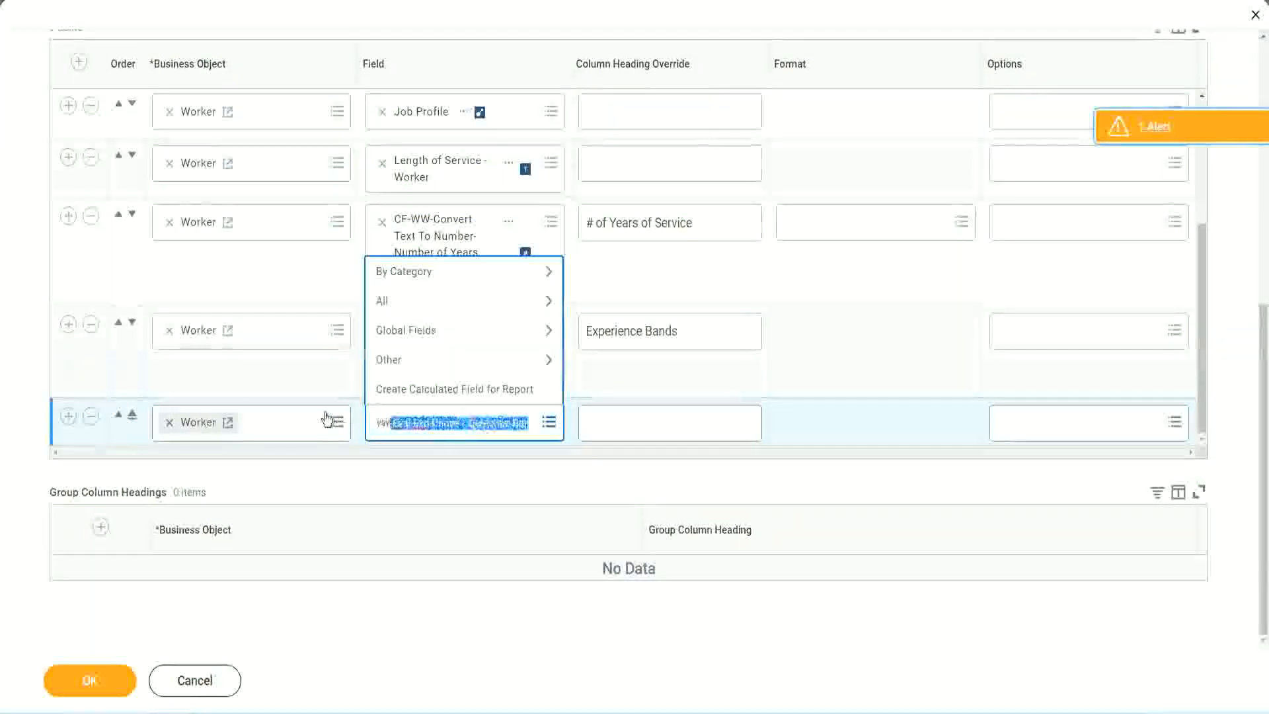
click(474, 429)
key(Delete)
key(Delete)
key(Delete)
key(Delete)
key(Delete)
key(Delete)
key(Delete)
key(Delete)
key(Delete)
key(Delete)
key(Delete)
key(Delete)
key(Delete)
key(Delete)
key(Delete)
key(Delete)
key(Delete)
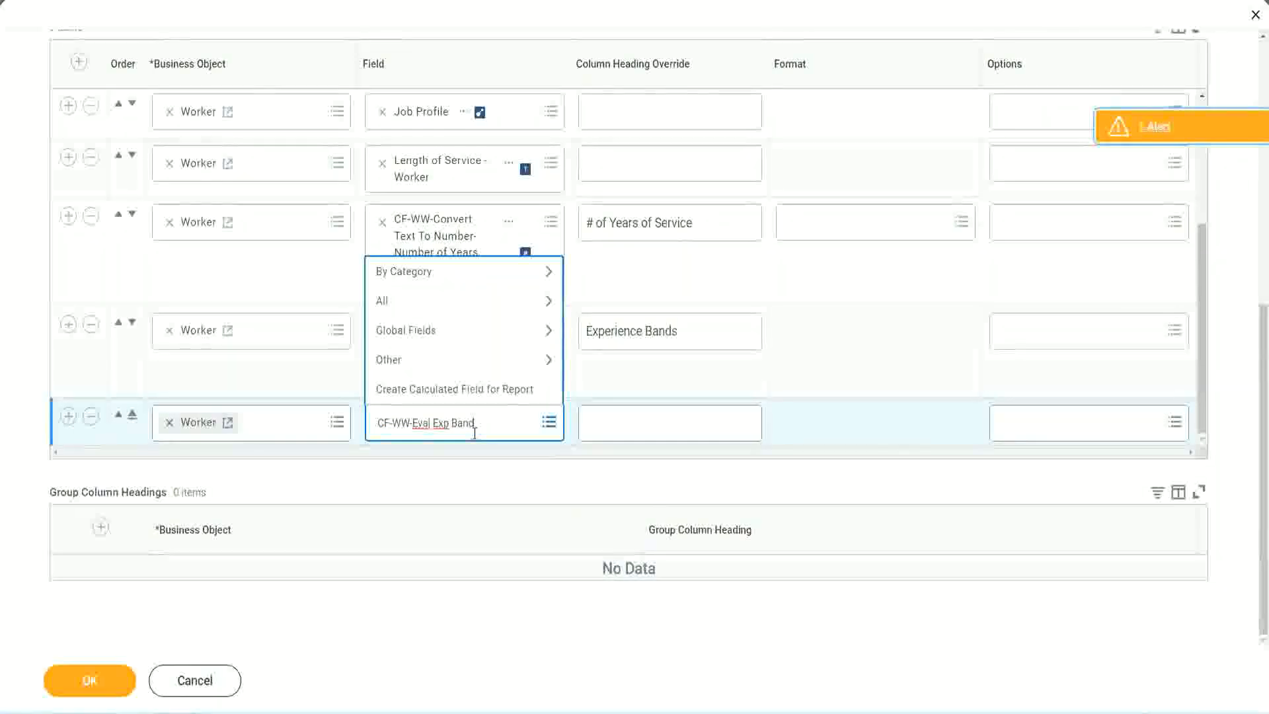
key(Return)
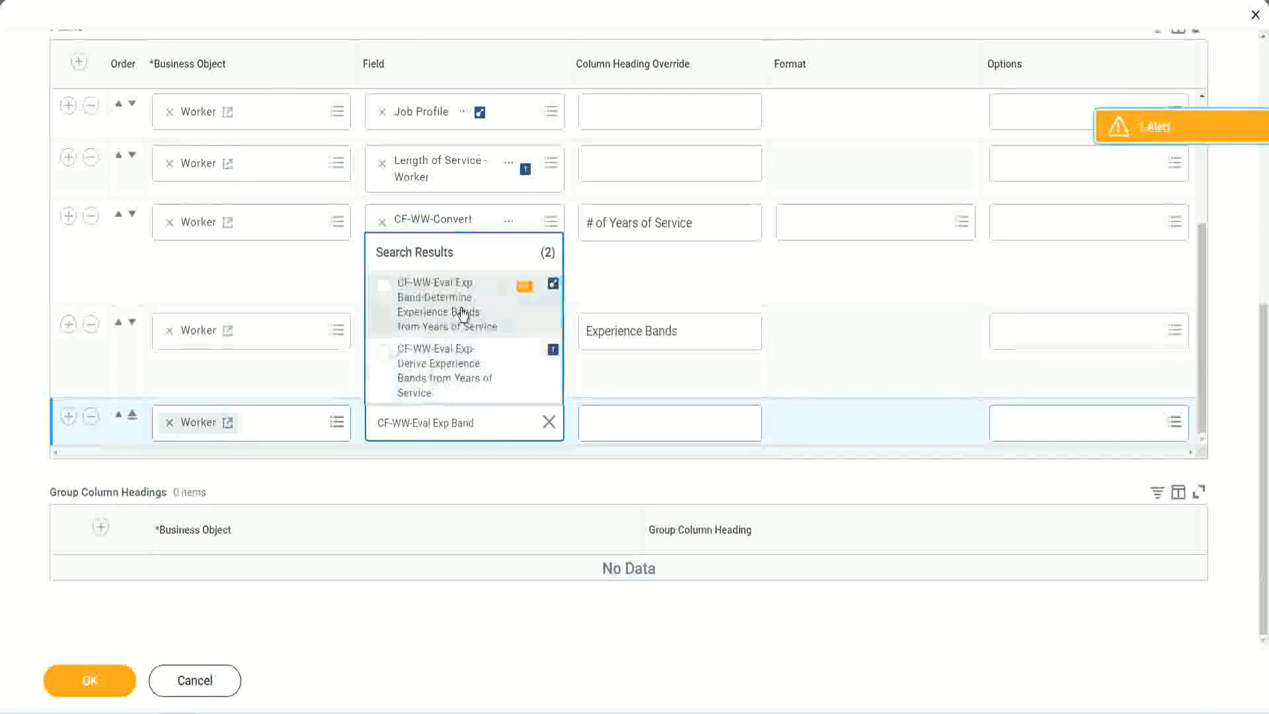
click(463, 312)
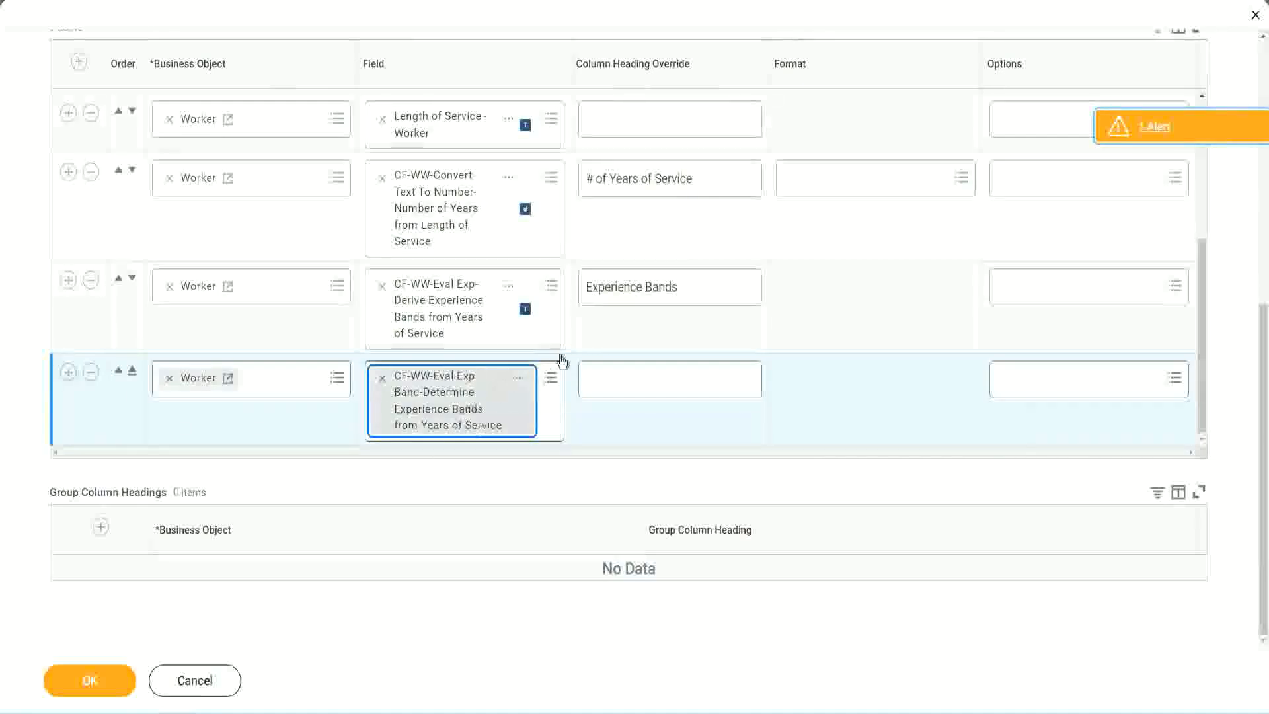
Step: Set the new column's heading override to Experience Bands (Eval Exp Bands), reusing the heading text from the row above
click(698, 288)
key(ctrl+c)
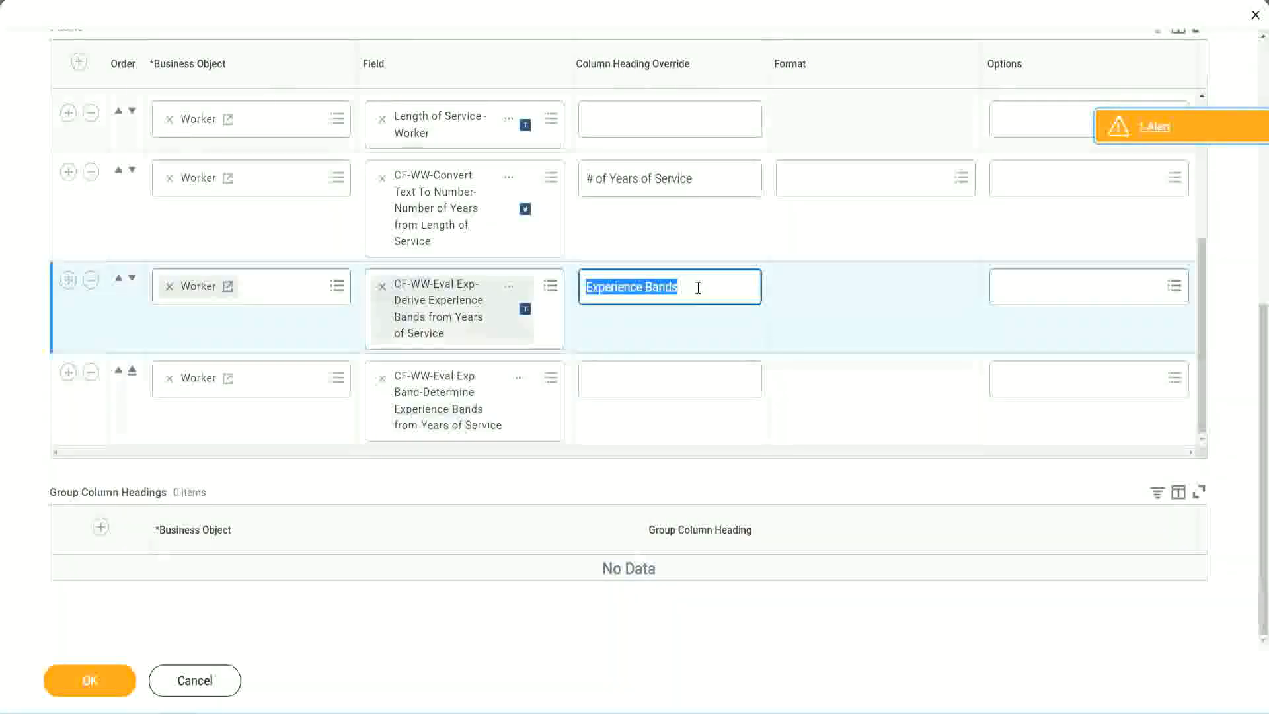
click(615, 378)
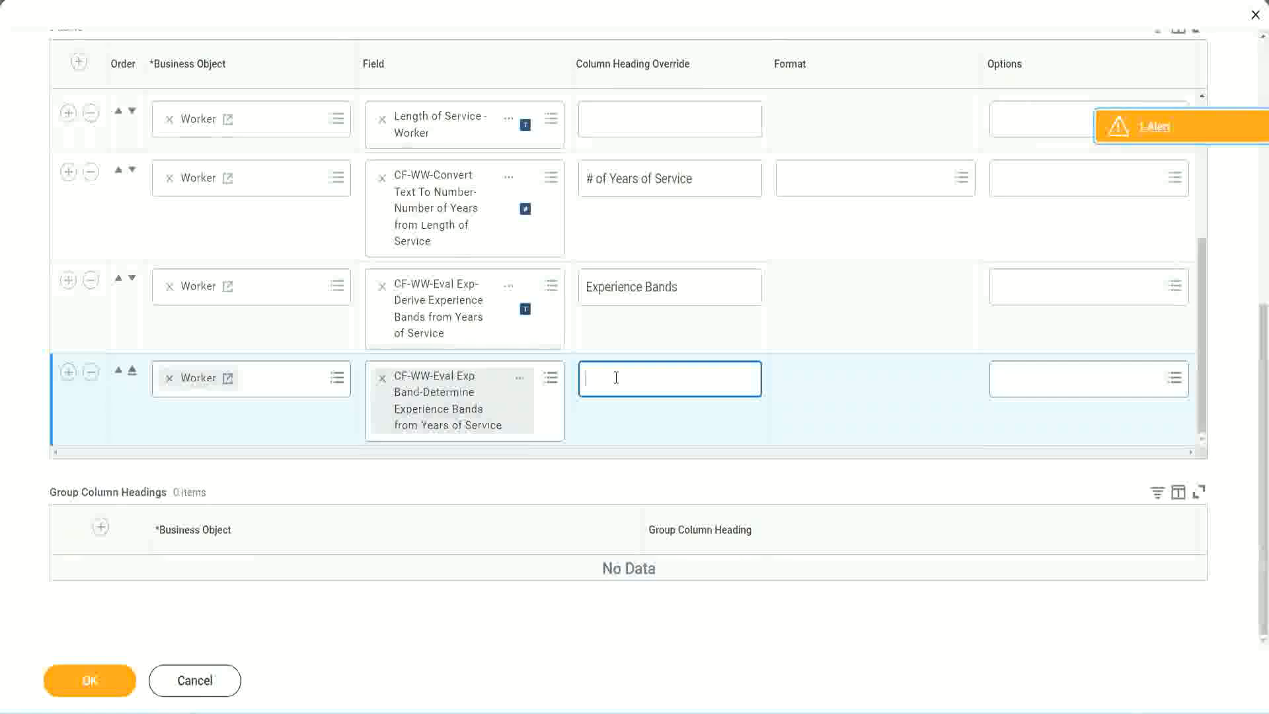
key(ctrl+v)
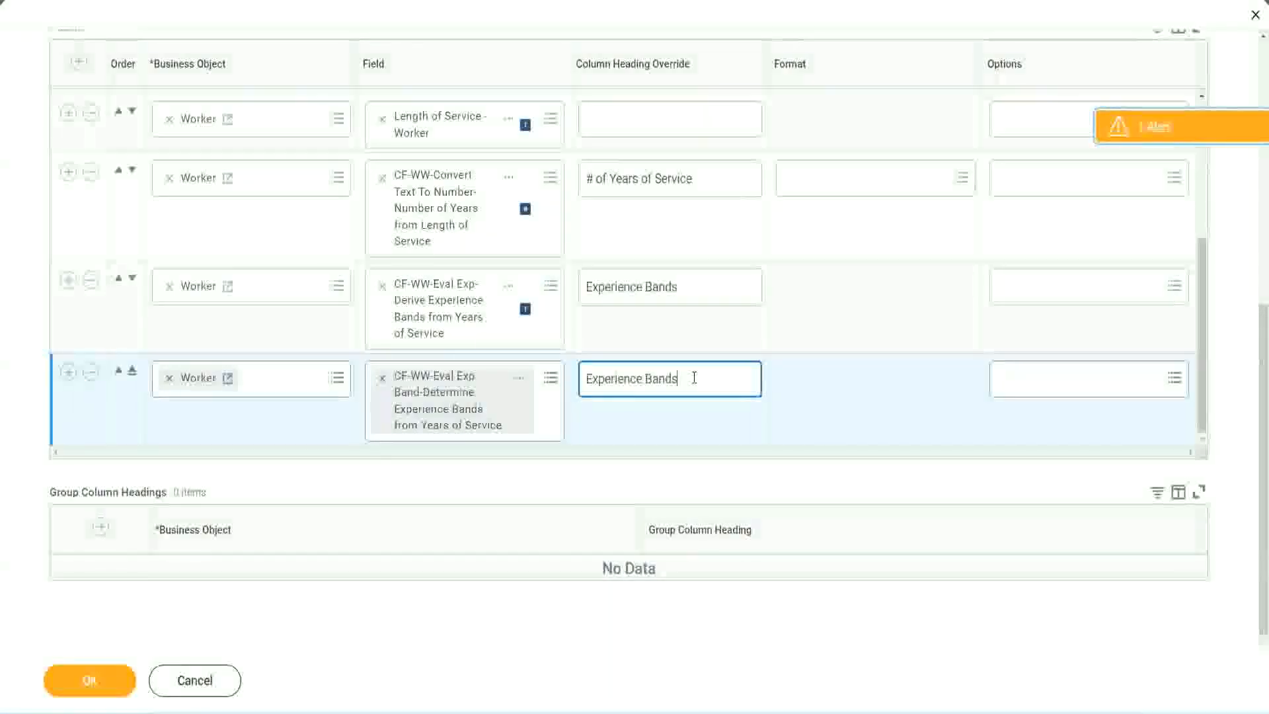
text(()
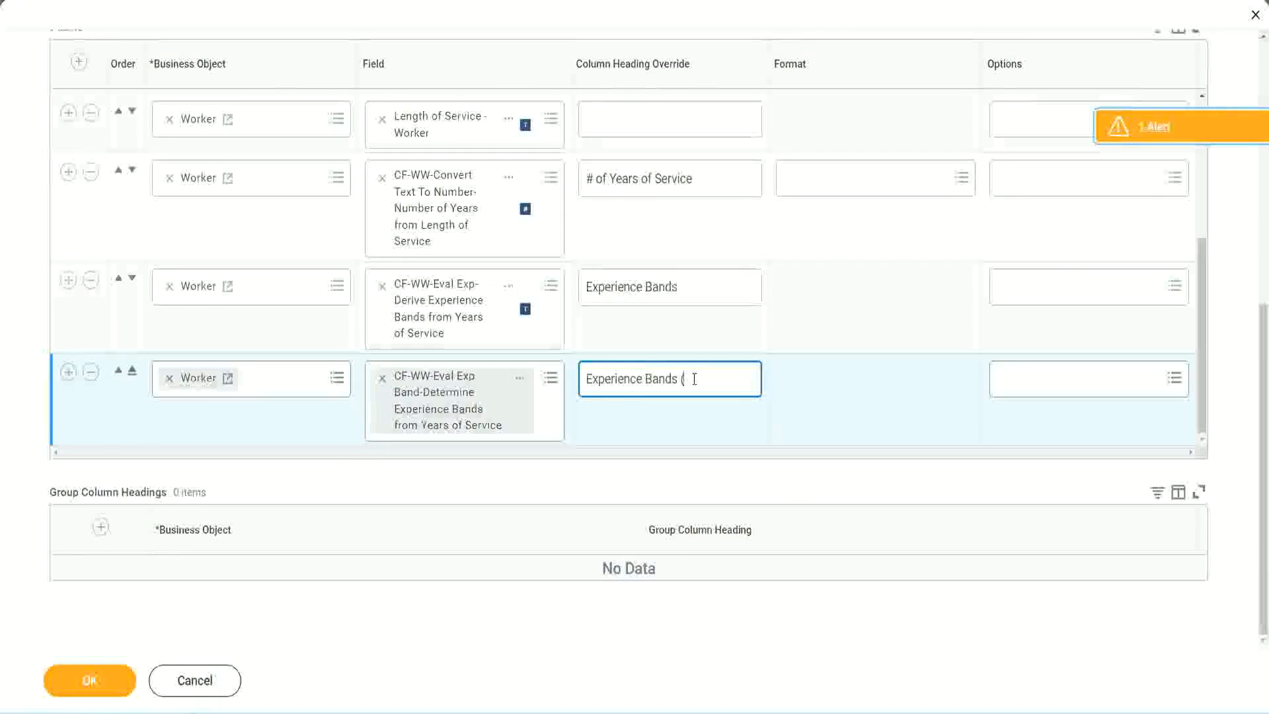
text(Eval Exp)
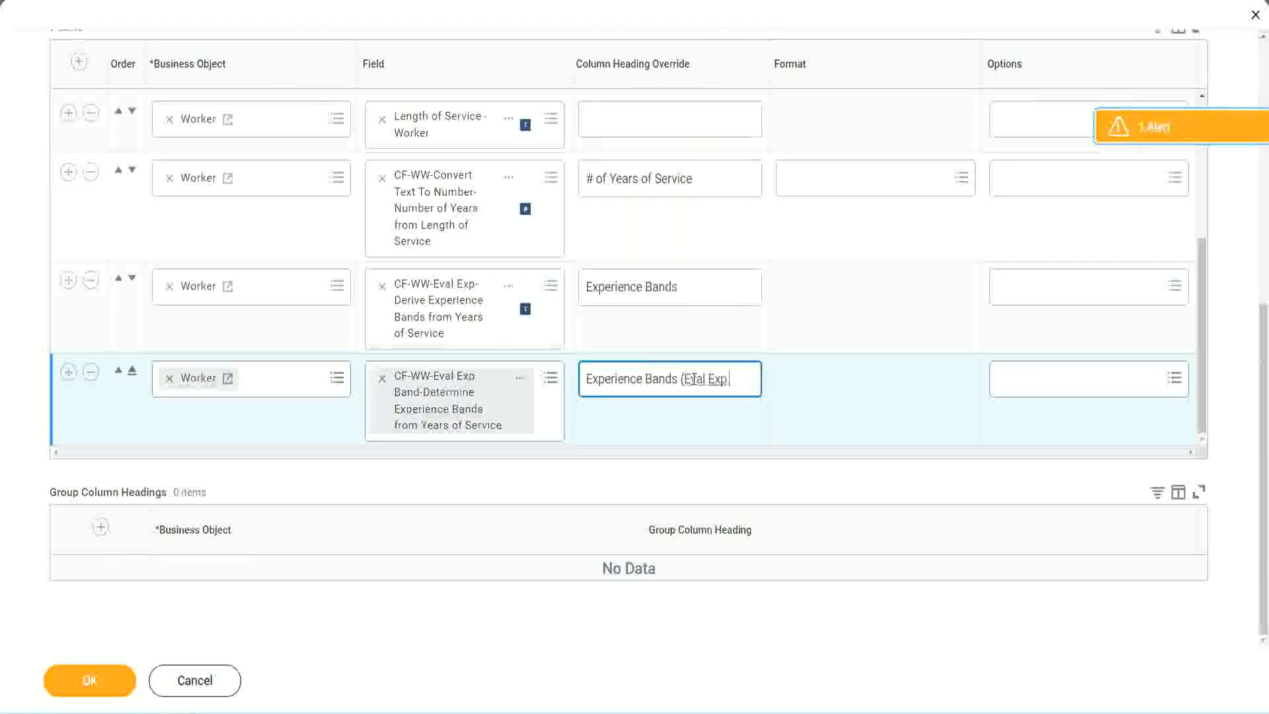
text( Bands))
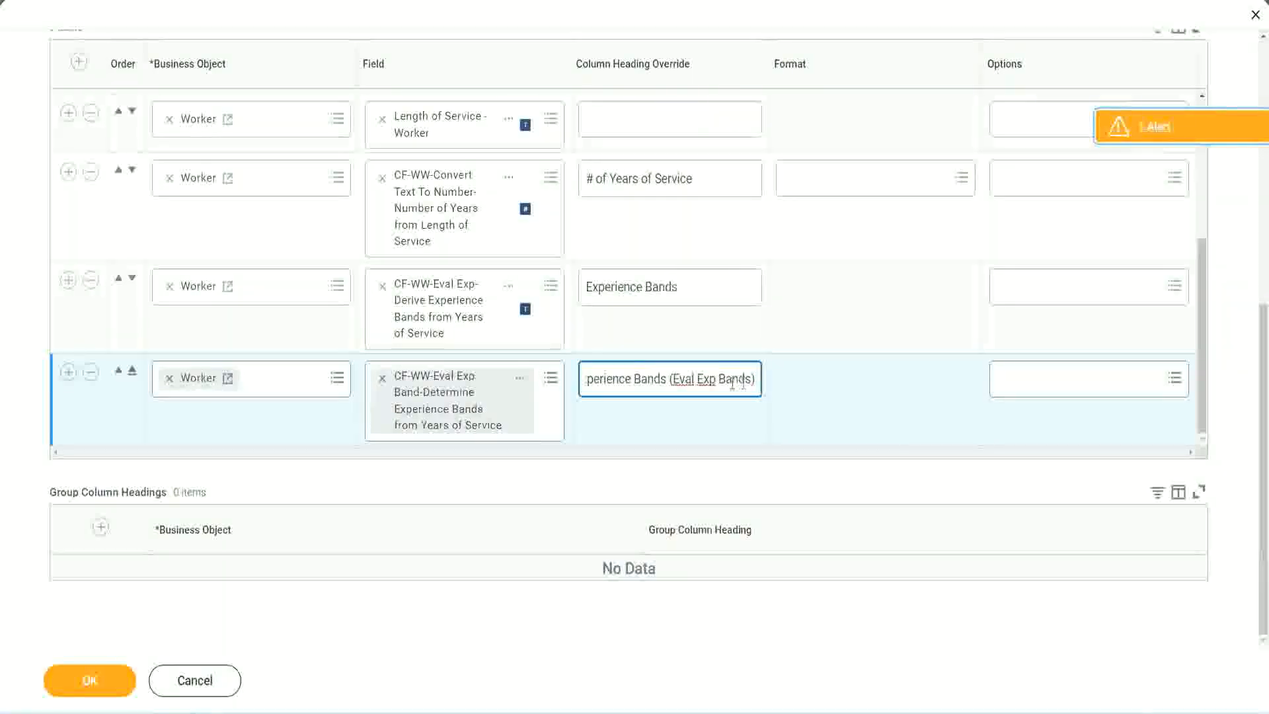
double_click(707, 379)
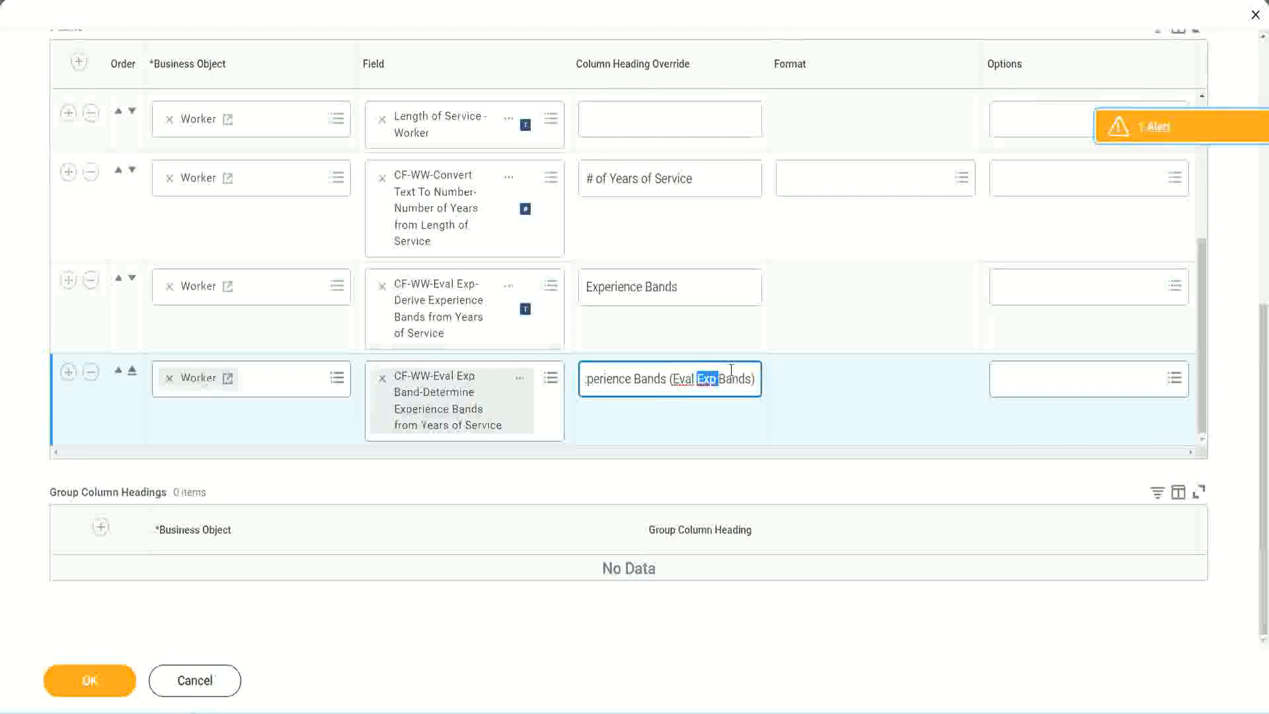
click(731, 372)
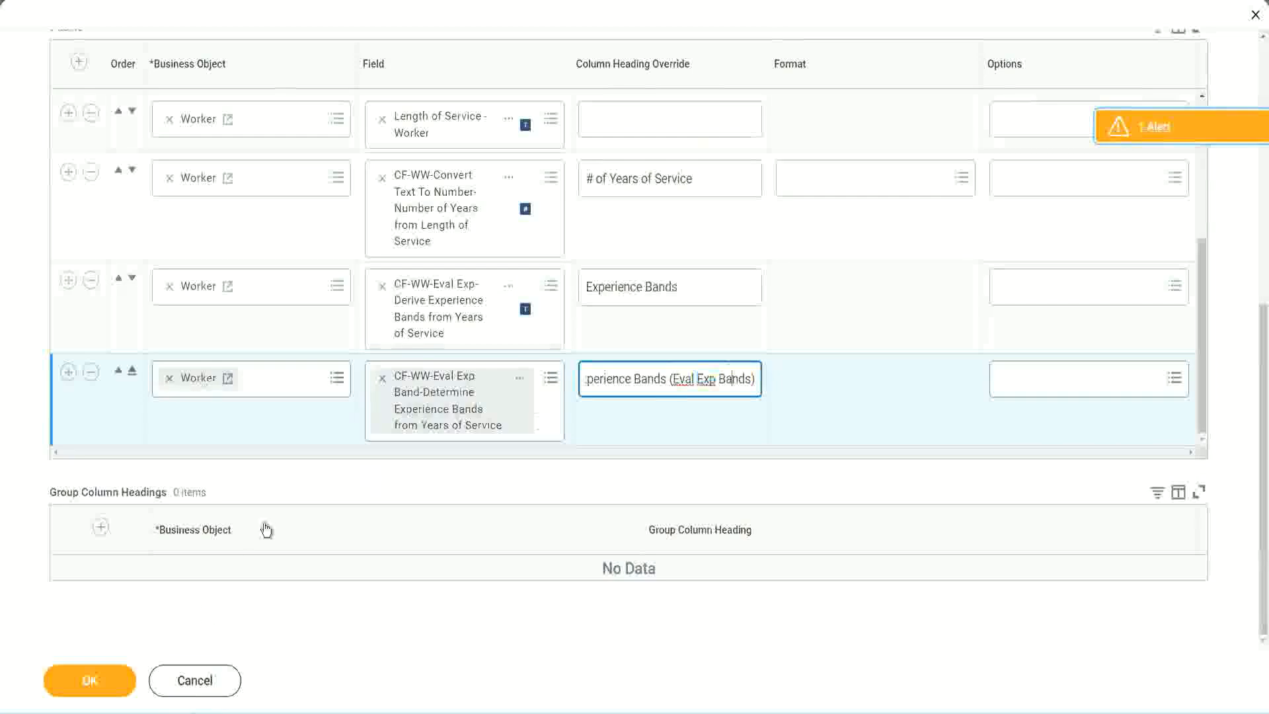
Step: Save the changes to the WW Employee Details custom report and run it
click(93, 683)
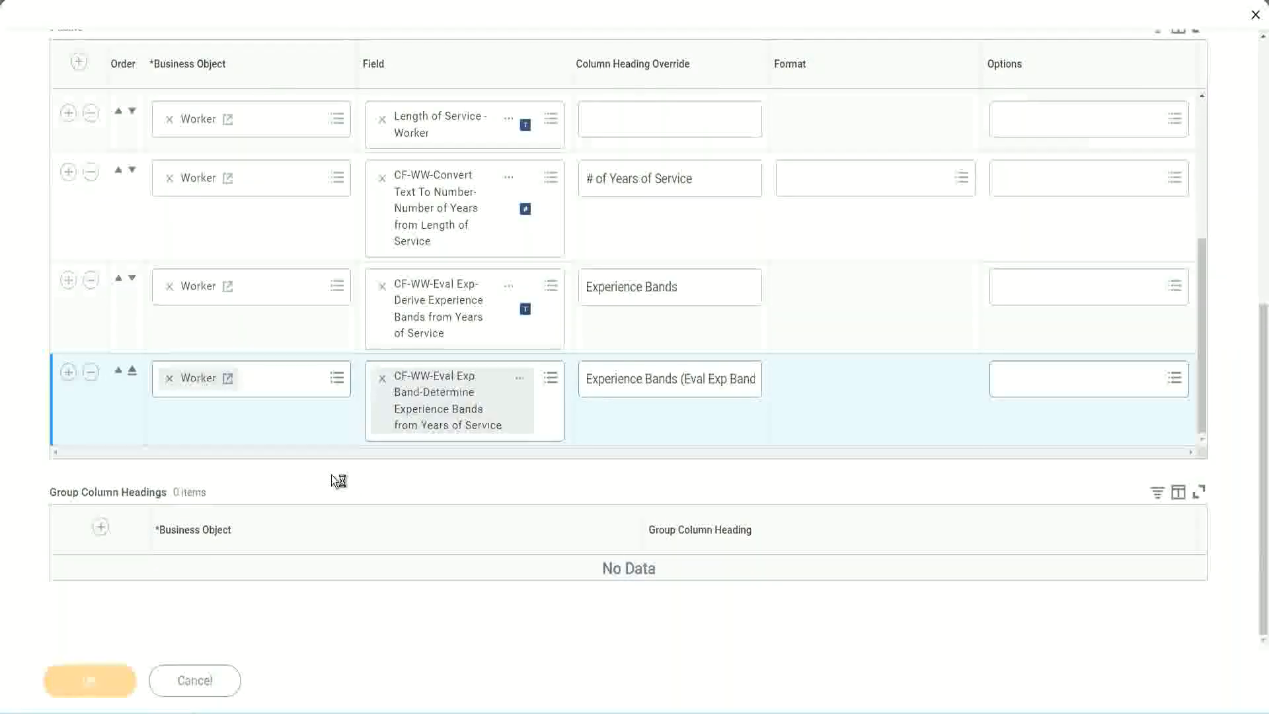
click(148, 670)
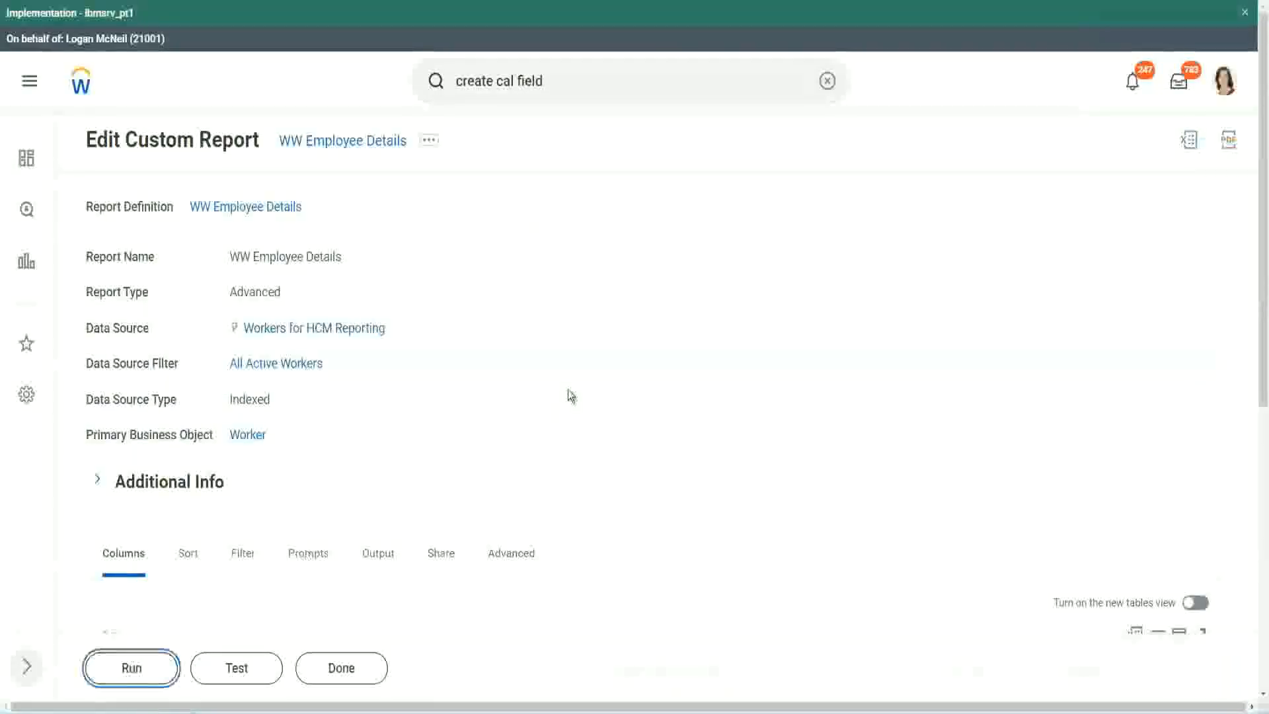